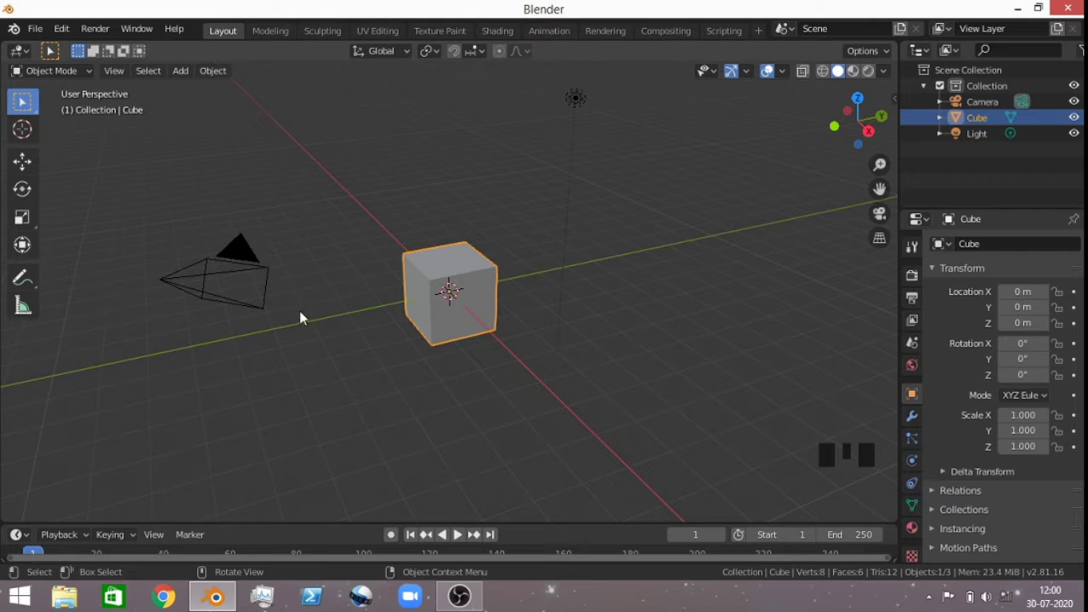
Step: Clear the camera's rotation and location so it sits at the world origin
left_click(216, 265)
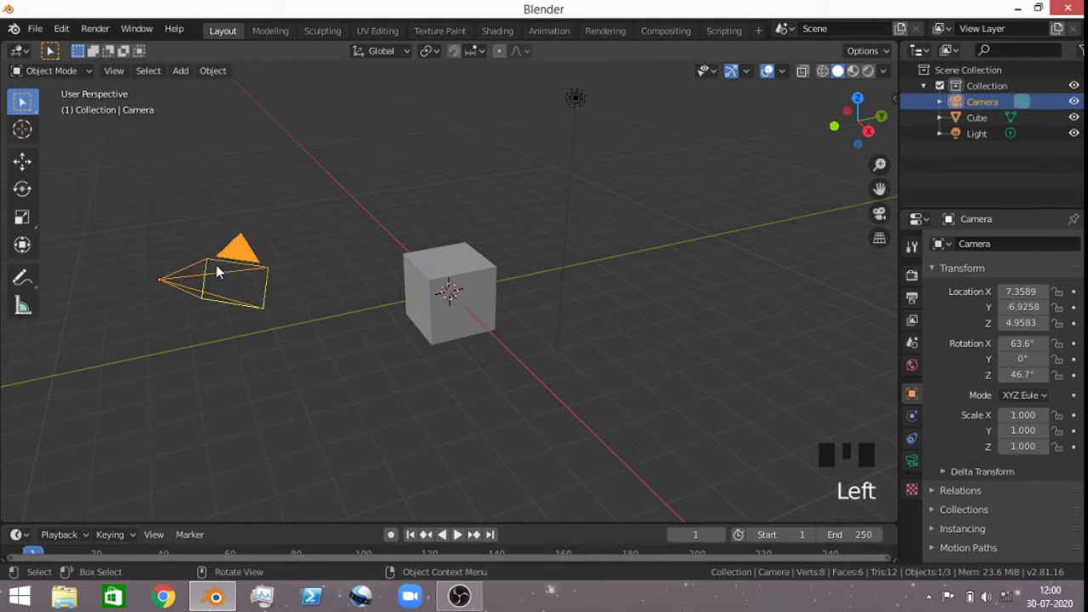
key("alt+r")
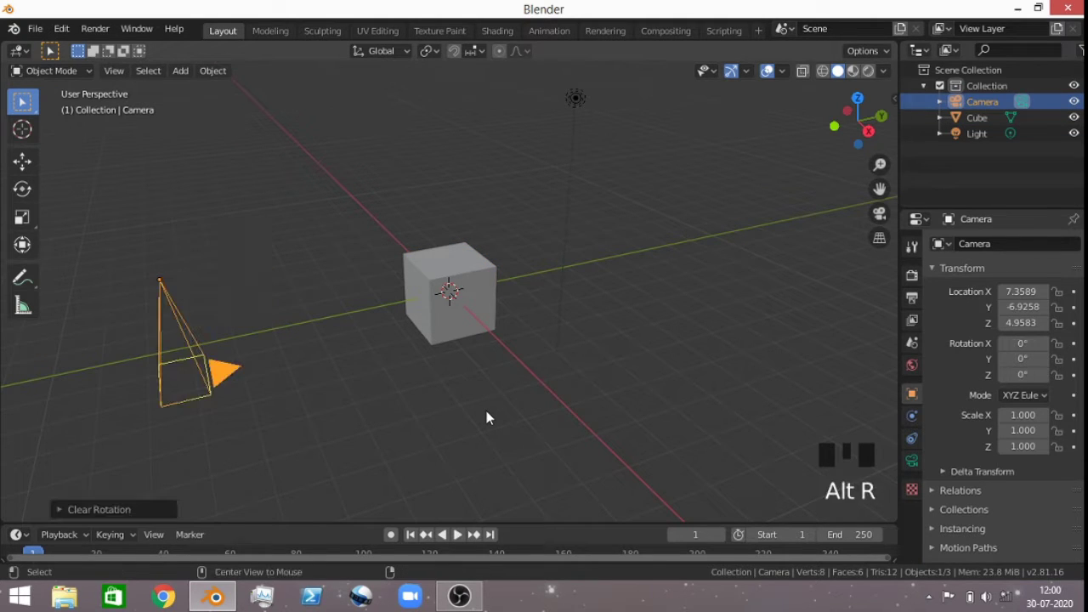
key("alt+g")
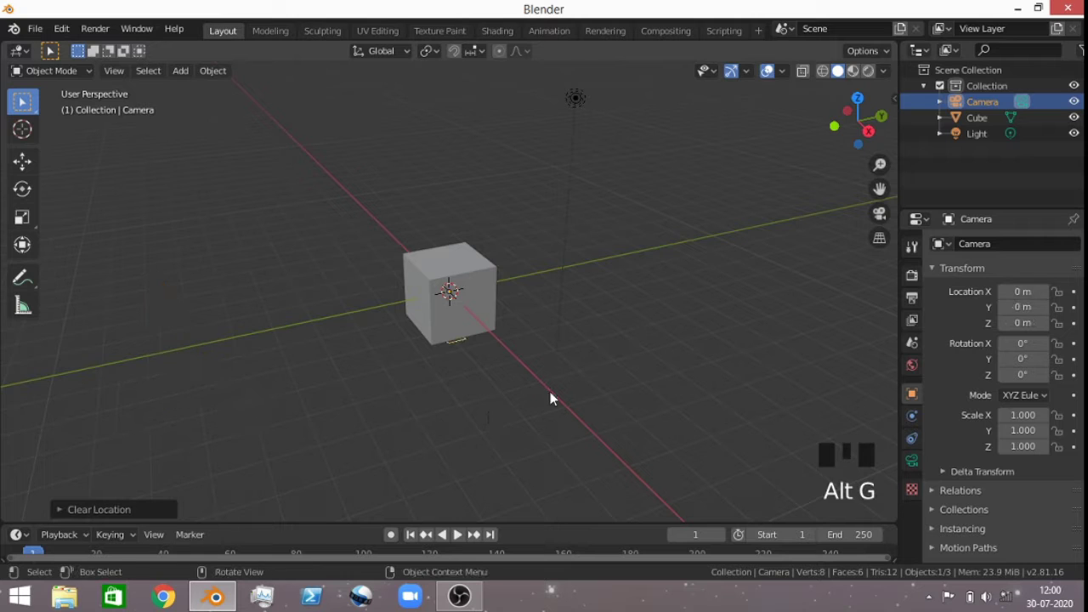
Step: Delete the default cube from the scene
left_click(491, 270)
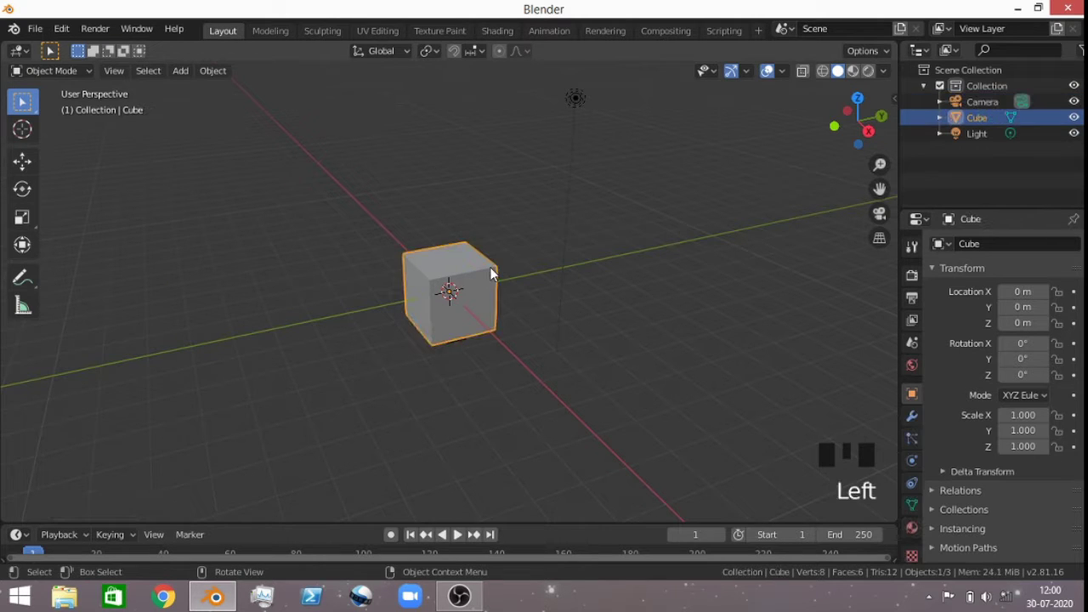
key("x")
left_click(455, 298)
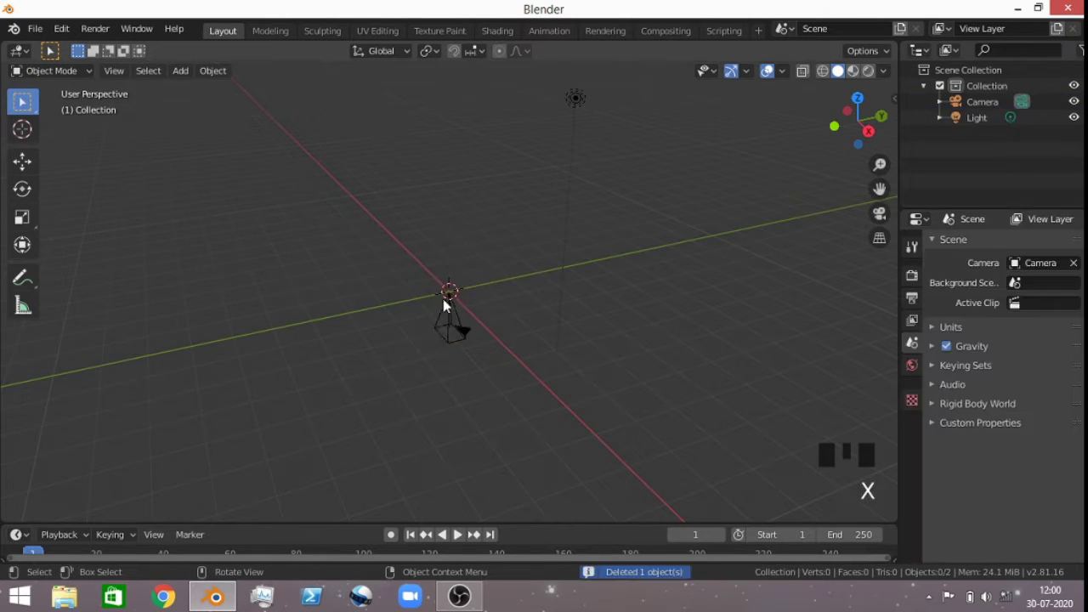
Step: Rotate the camera 90° about the global X axis and move it along Y to about -10.9 m
left_click(457, 324)
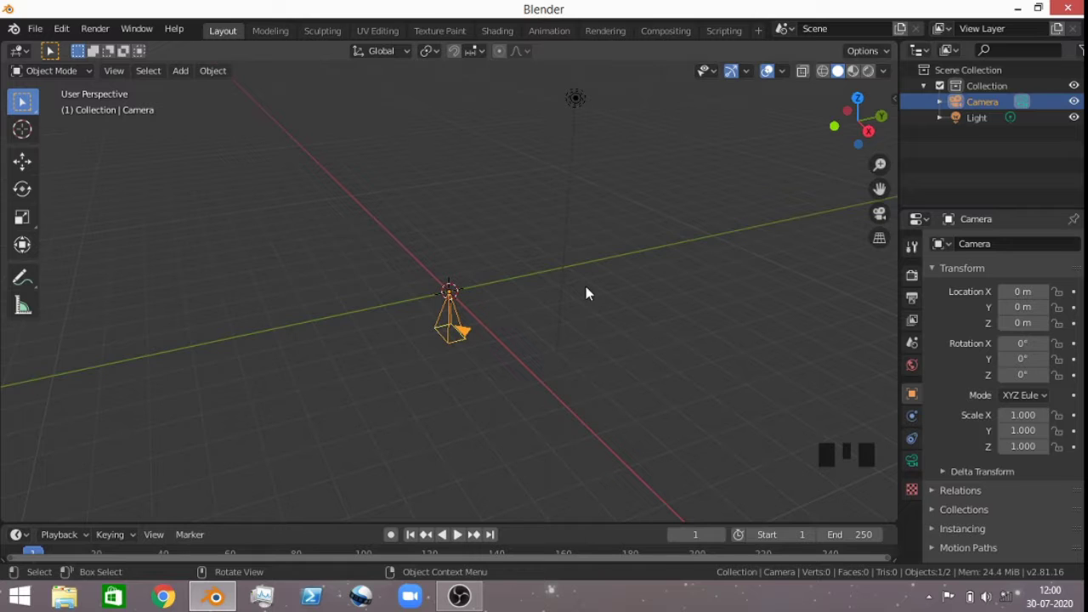
type("rx")
type("90")
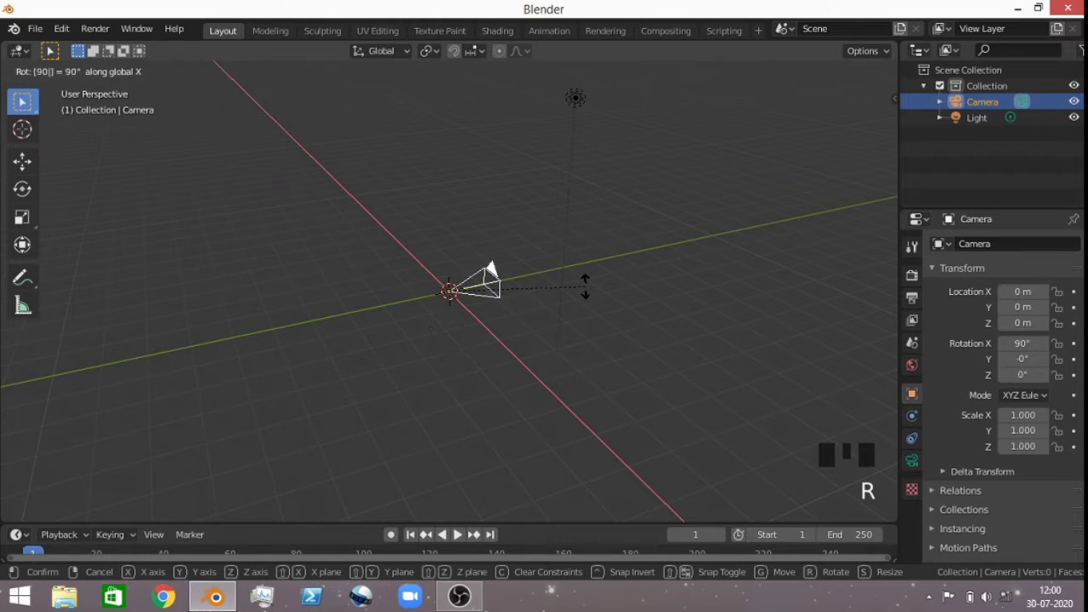
key("Return")
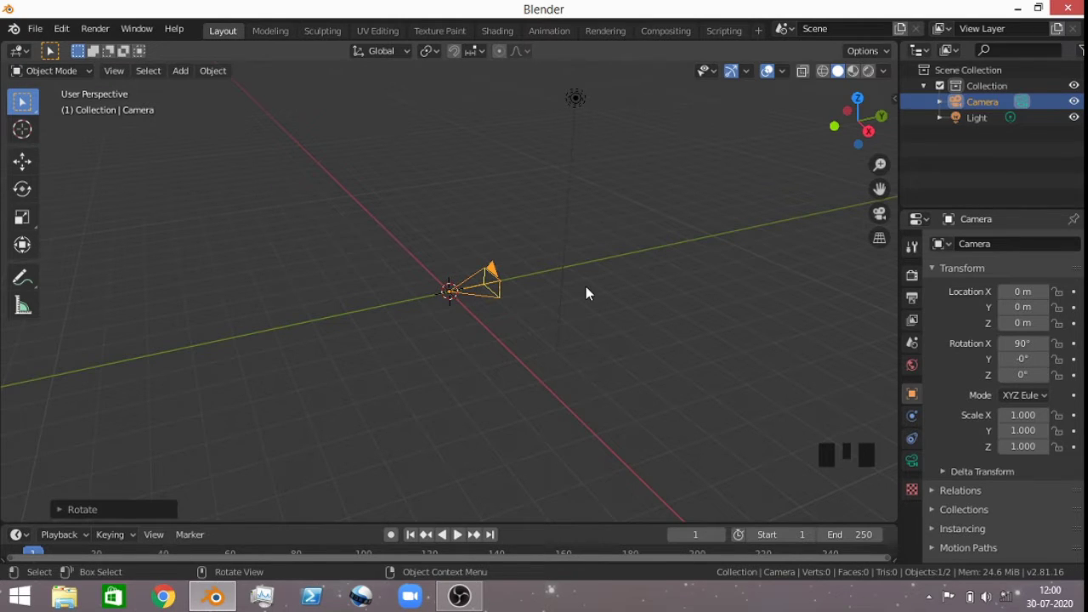
key("g")
key("y")
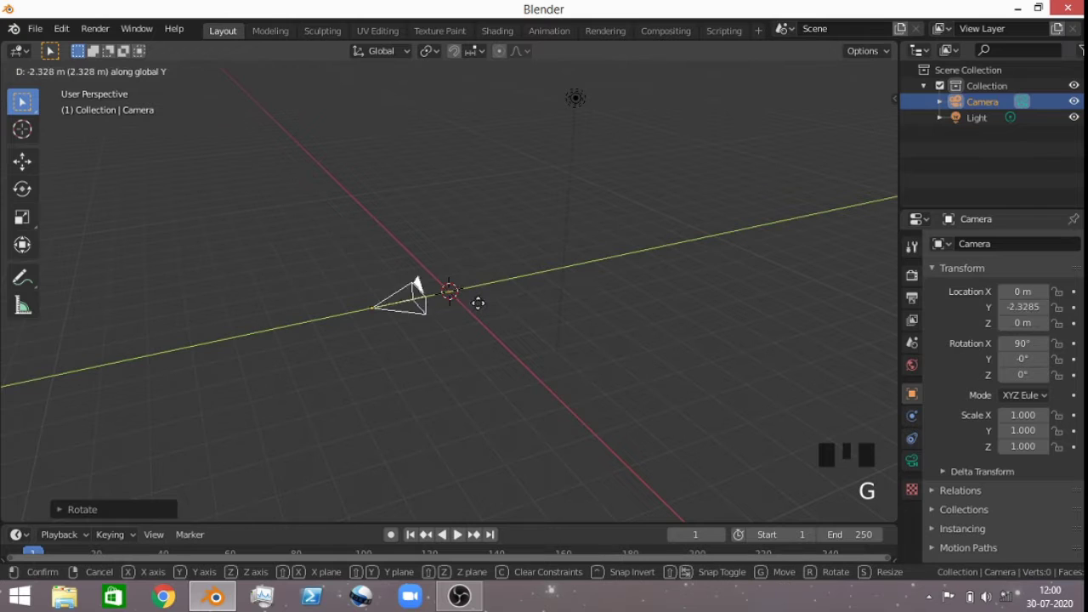
left_click(140, 361)
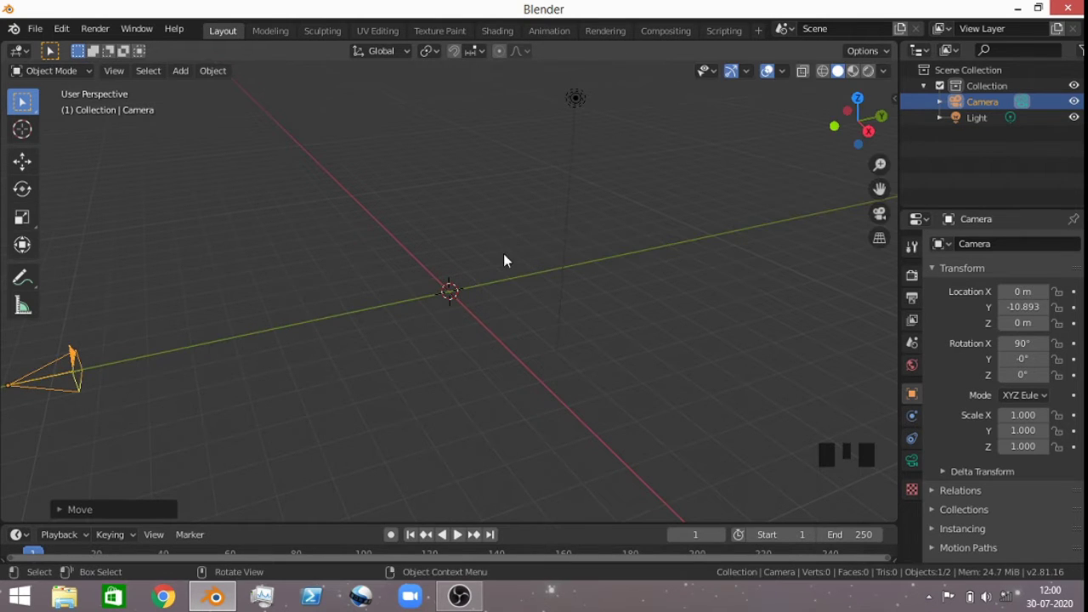
Step: Look through the camera, enable its background images and add a background image entry
key("KP_0")
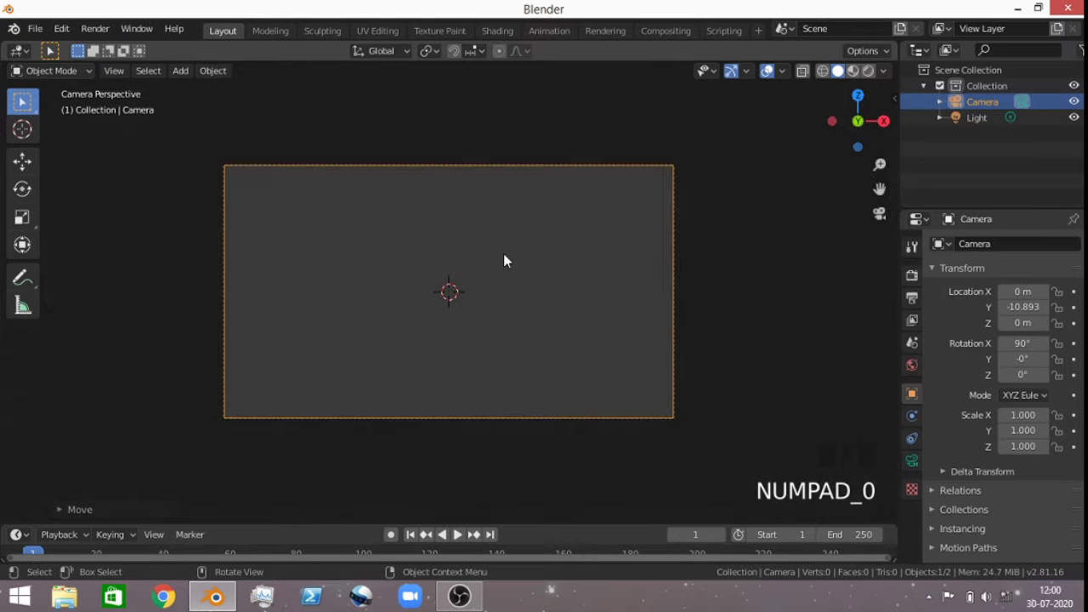
scroll(617, 321, "up", 3)
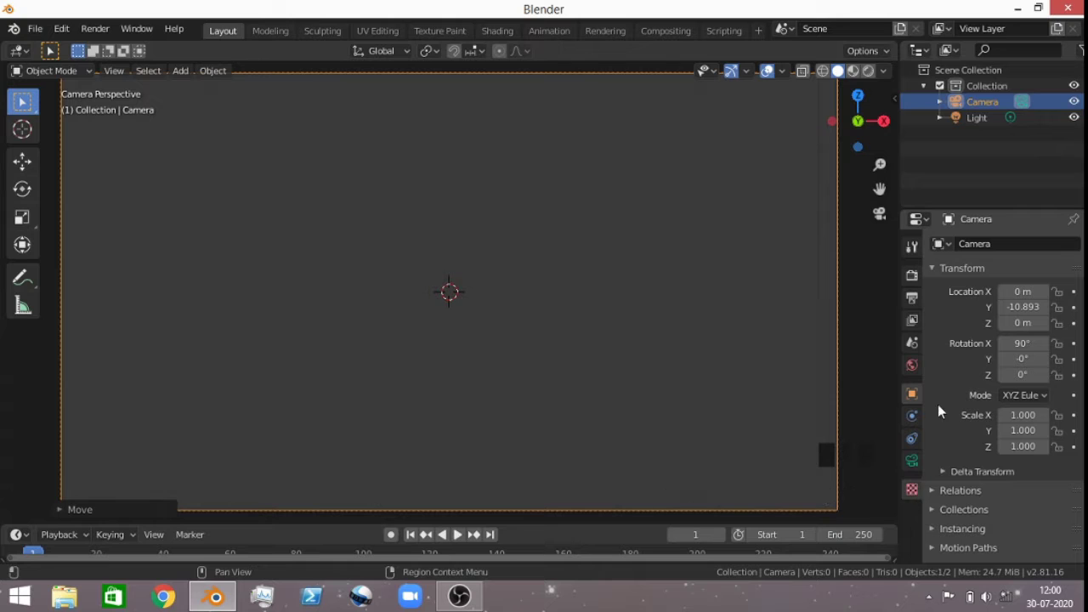
left_click(911, 461)
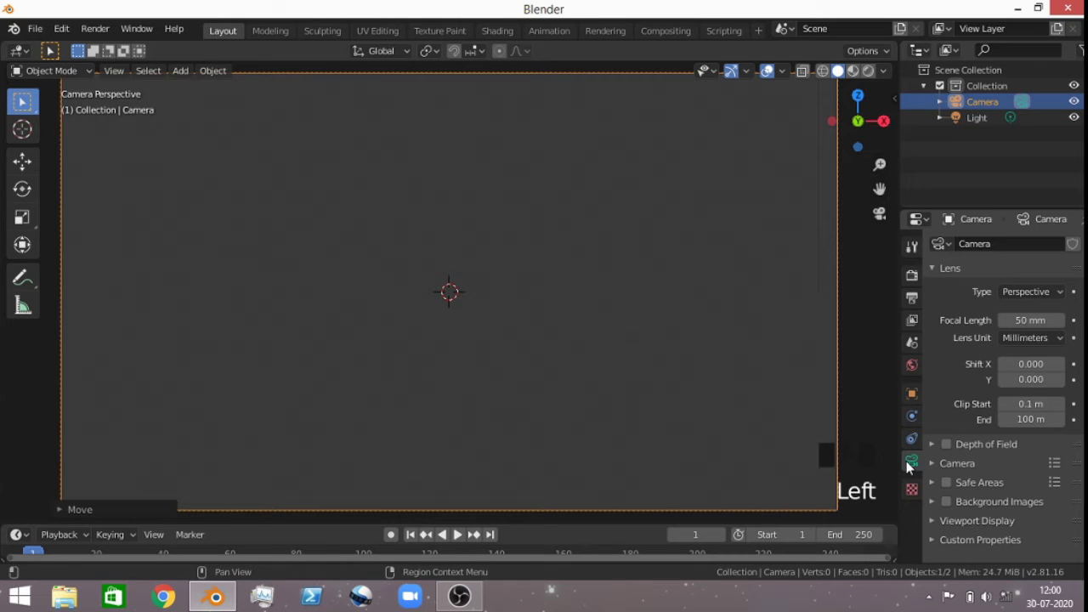
left_click(946, 501)
left_click(931, 501)
scroll(1028, 510, "down", 2)
left_click(1028, 510)
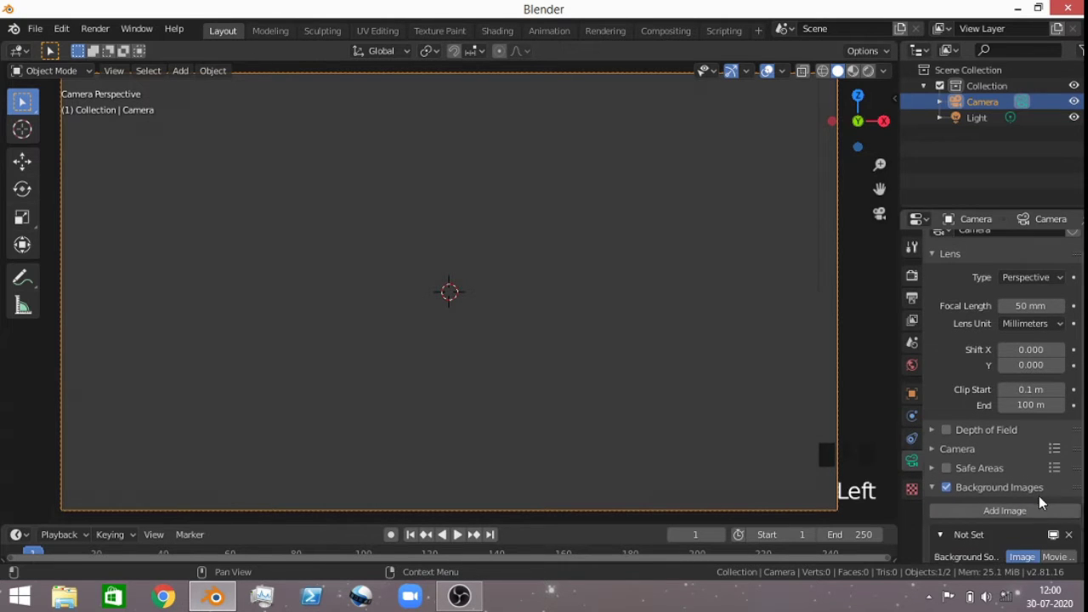
Step: Set the background source to Movie Clip and load Original Video.mp4 from the Desktop's HomeMade CGI\1st Tutorial folder
scroll(1039, 497, "down", 6)
left_click(1058, 484)
scroll(1029, 511, "down", 3)
left_click(1008, 466)
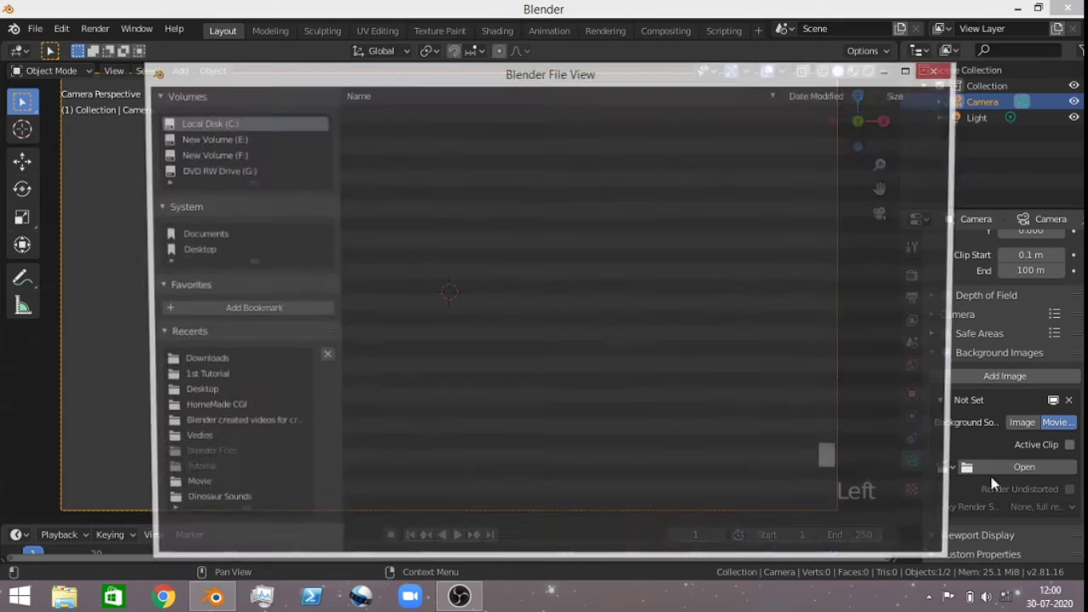
left_click(190, 249)
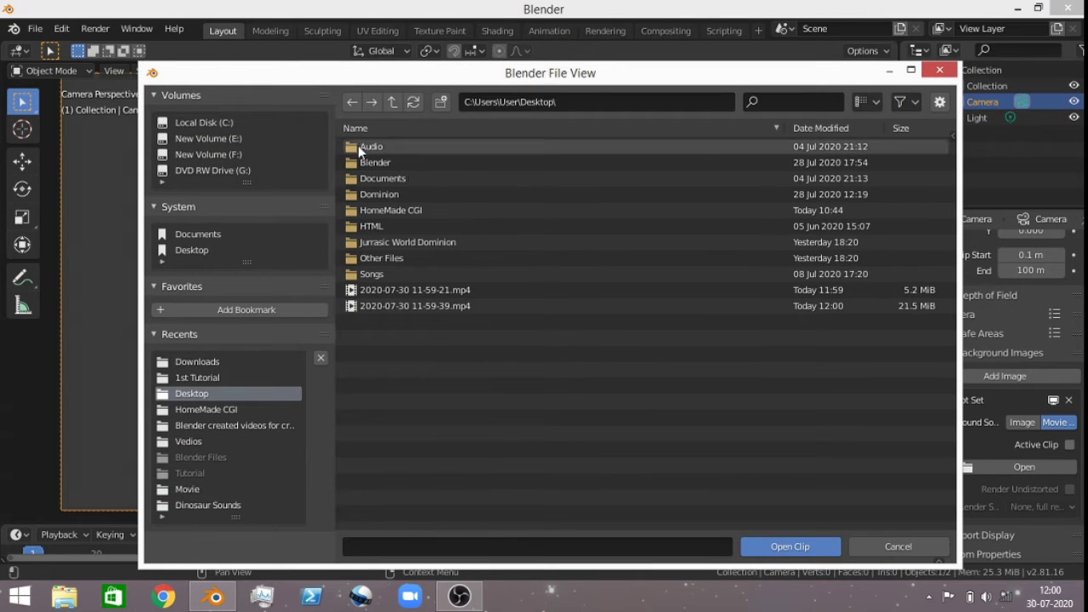
double_click(401, 210)
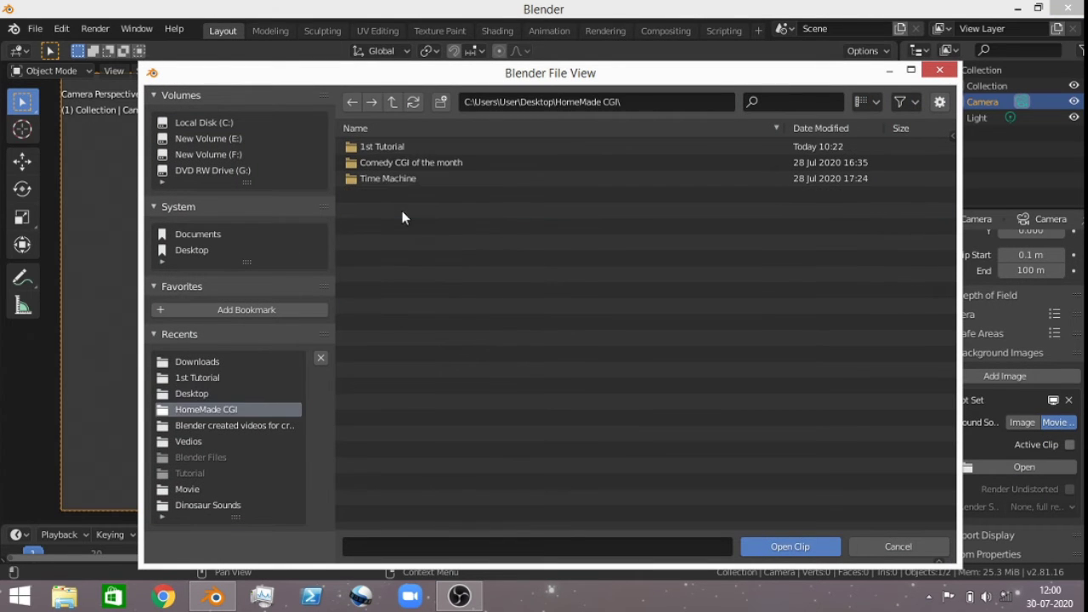
double_click(403, 148)
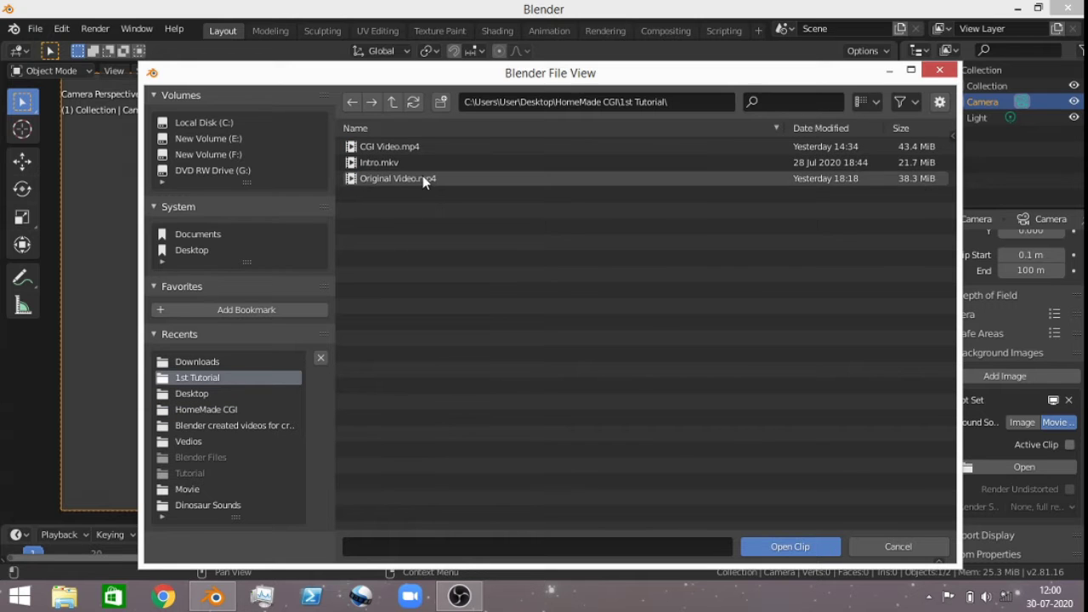
left_click(422, 178)
left_click(789, 546)
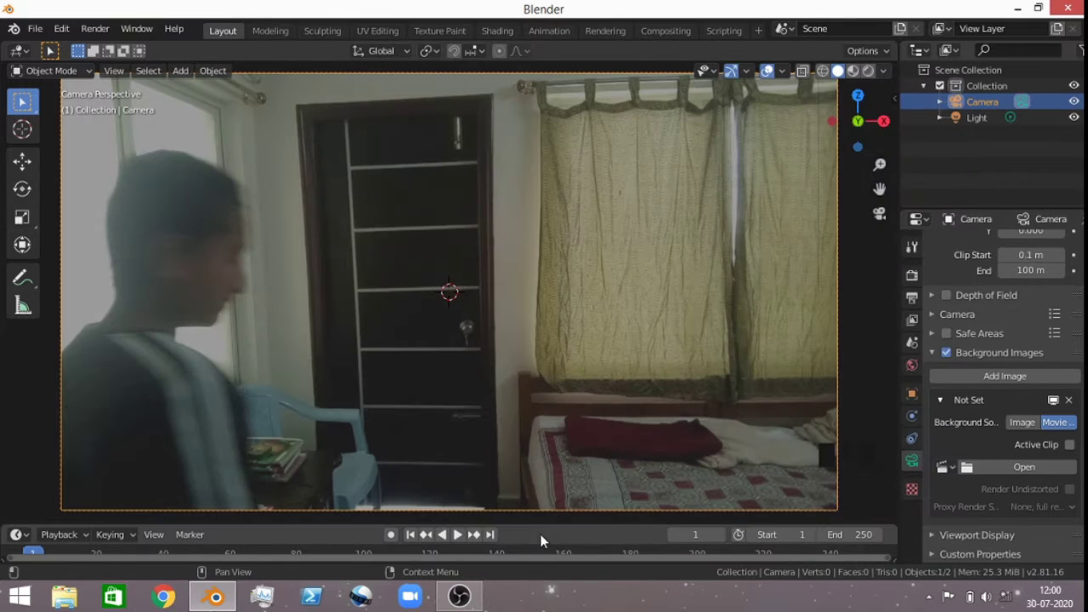
Step: Enlarge the timeline, scrub the footage to frame 120, and set the frame range to start at 120 and end at 400
left_click_drag(536, 521, 534, 491)
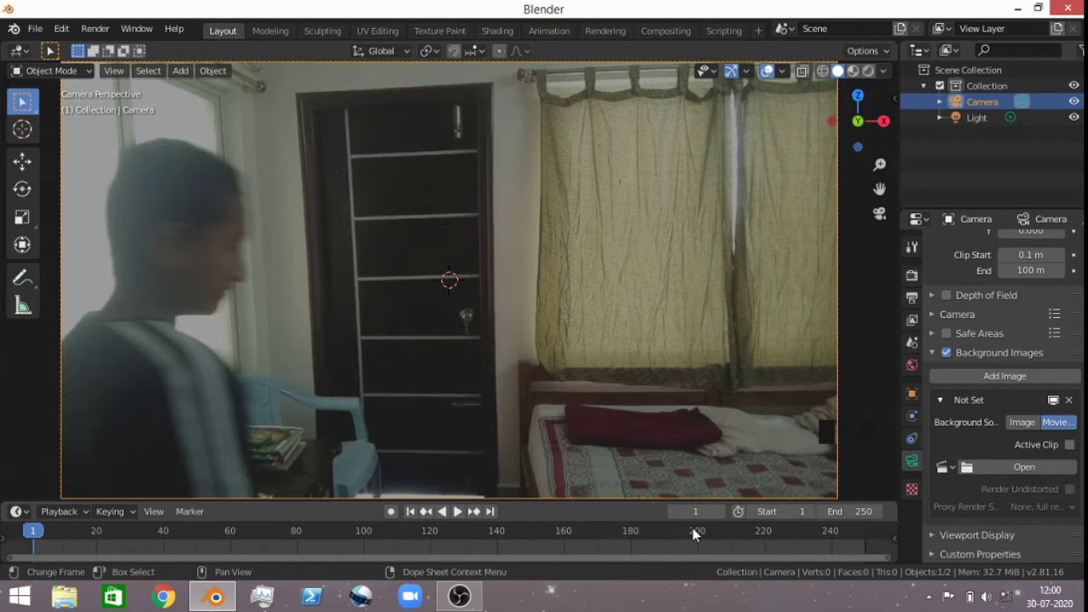
left_click_drag(691, 537, 430, 530)
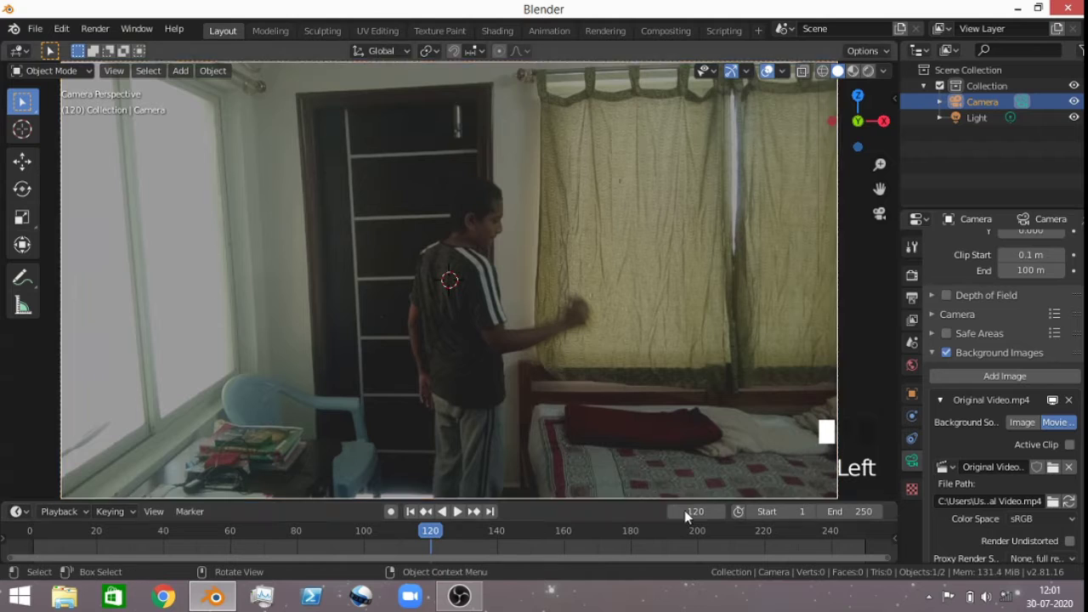
left_click(796, 511)
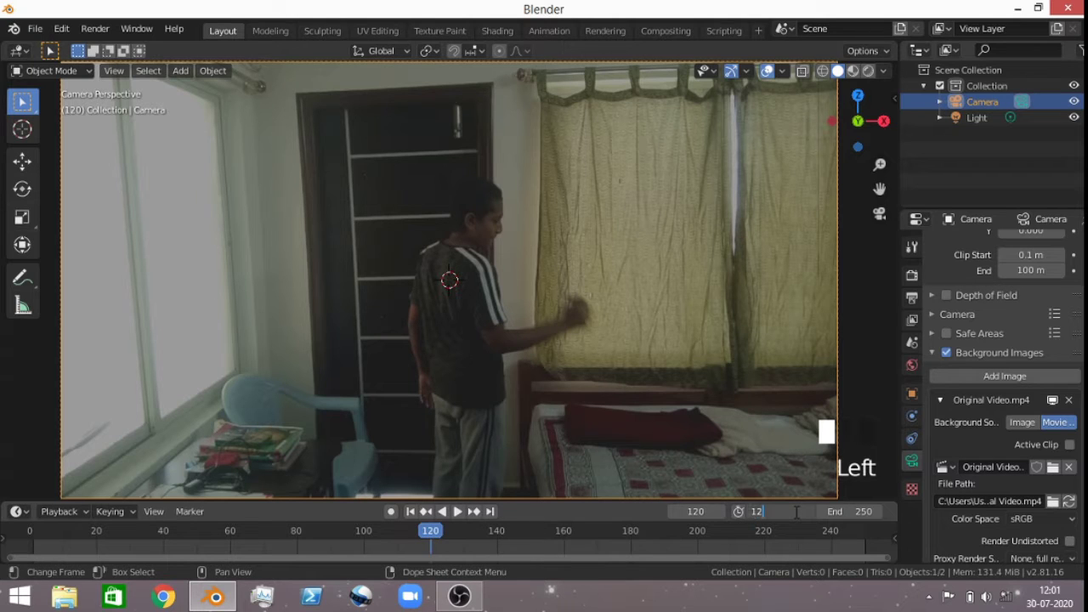
key("Return")
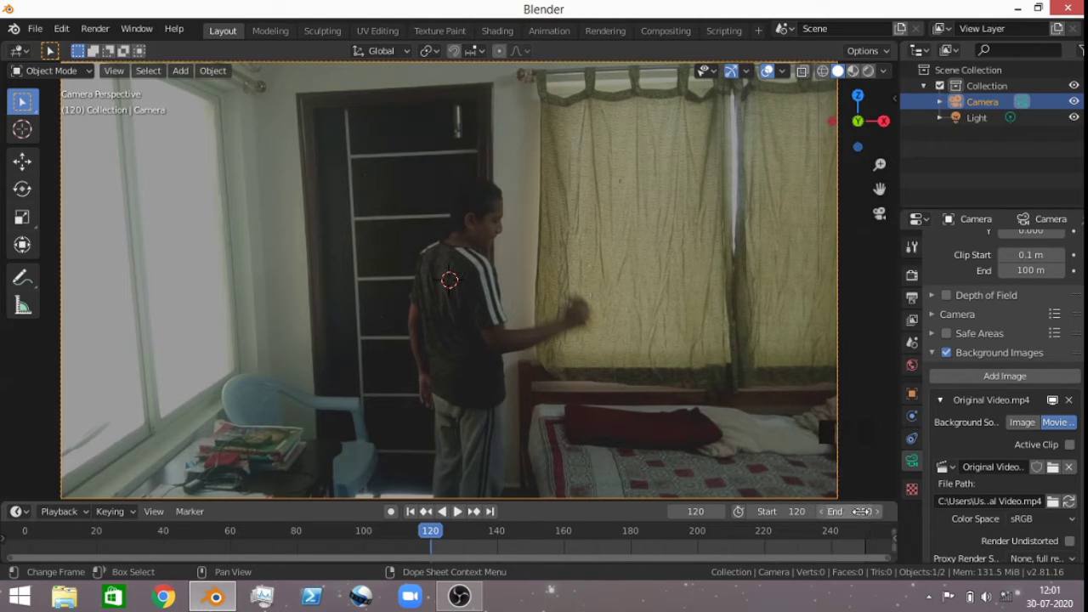
left_click(860, 511)
type("400")
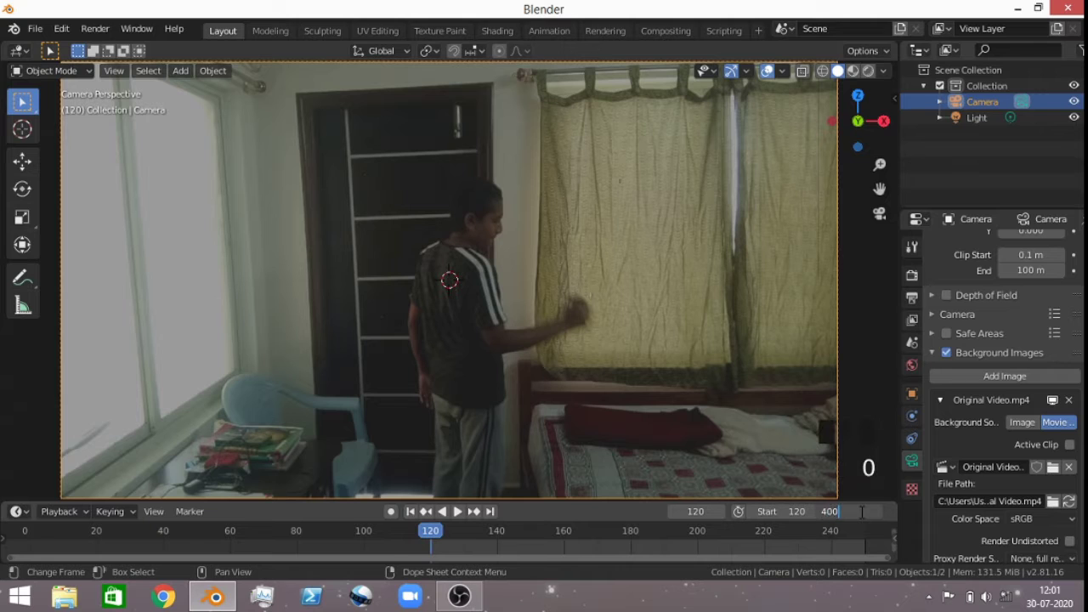
scroll(714, 551, "down", 1)
scroll(714, 552, "down", 4)
middle_click_drag(773, 549, 539, 538)
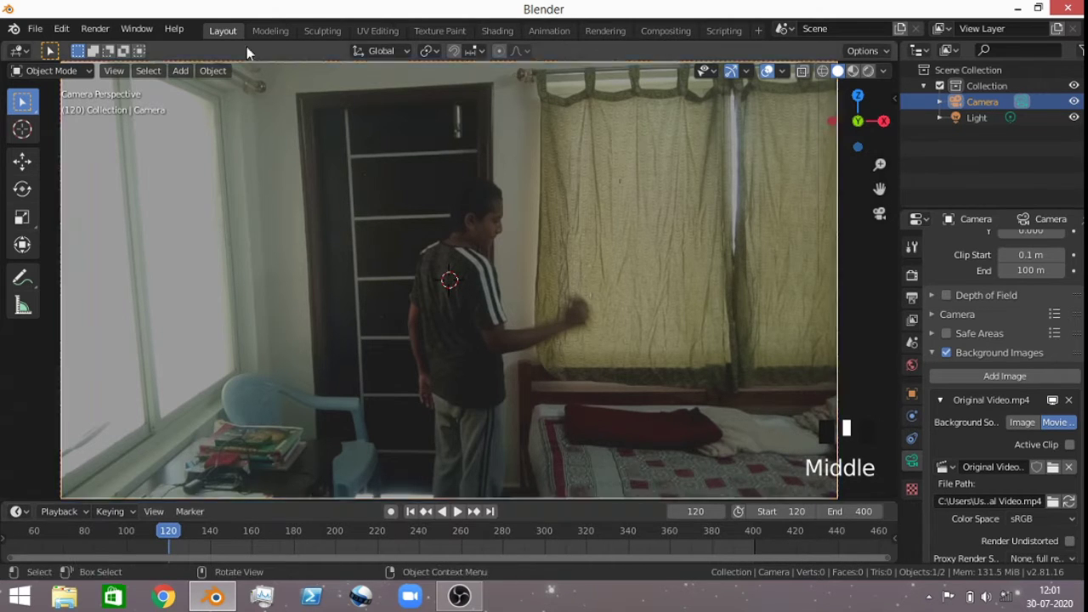
Step: Save the project on the Desktop as Hologram.blend
key("ctrl+s")
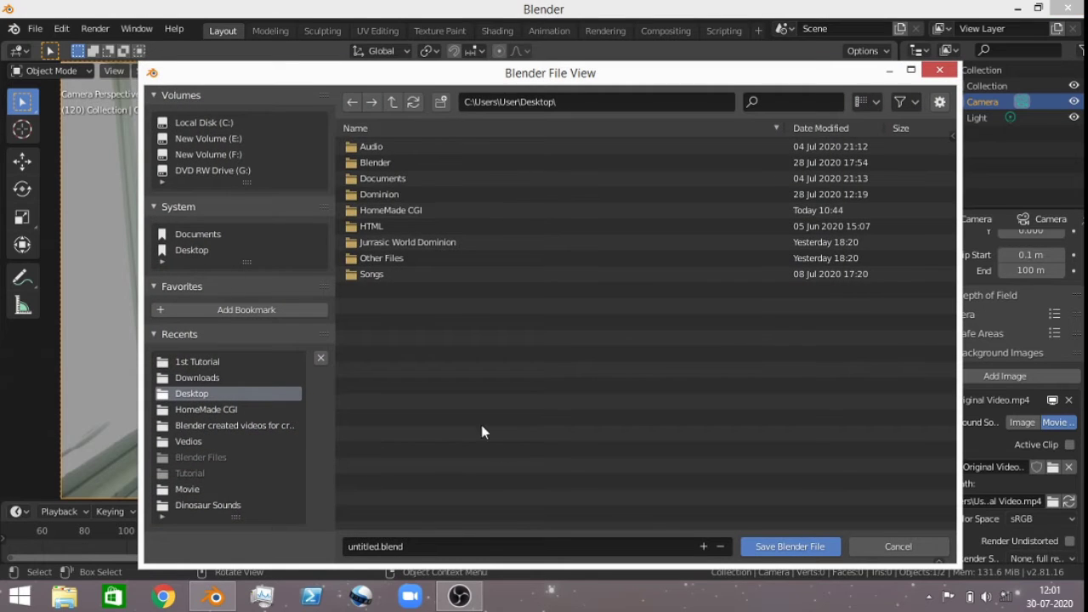
left_click(466, 548)
type("Hologram")
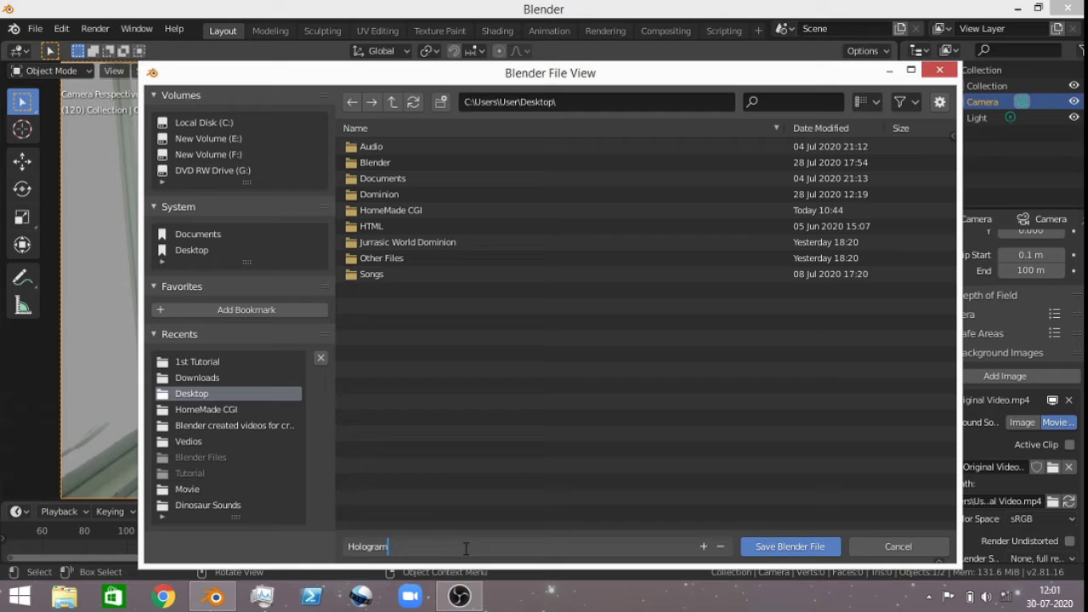
key("Return")
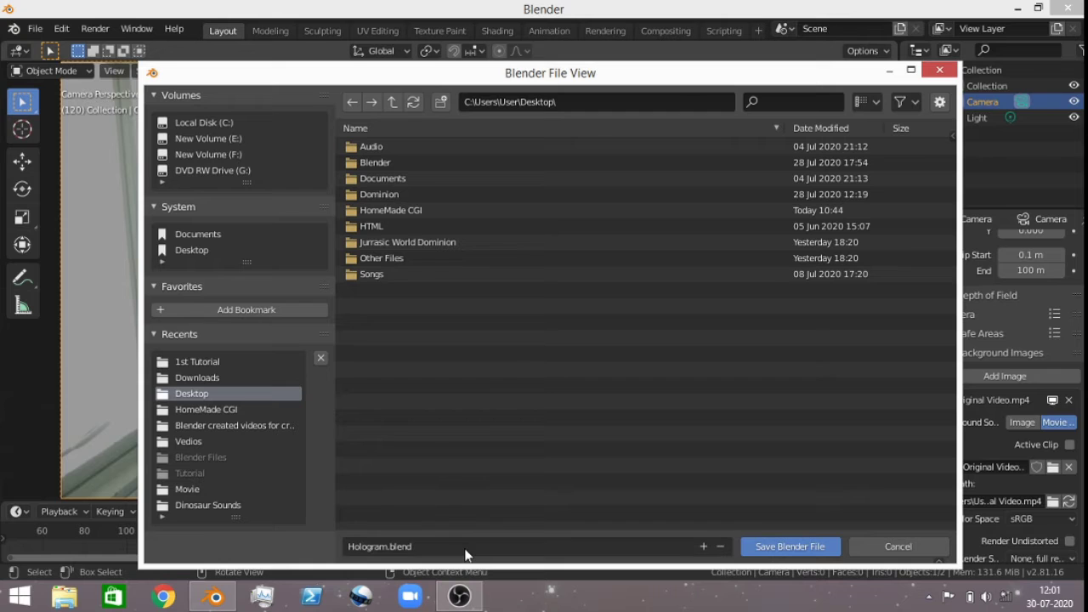
left_click(795, 549)
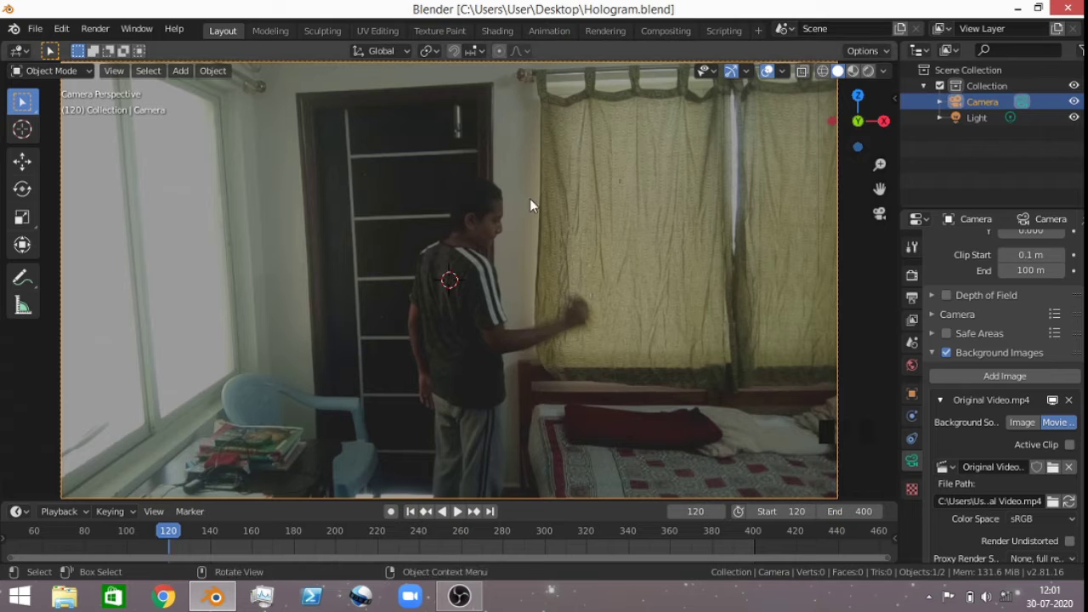
Step: Leave the camera view and add a cone mesh at the world origin
middle_click_drag(530, 201, 473, 234)
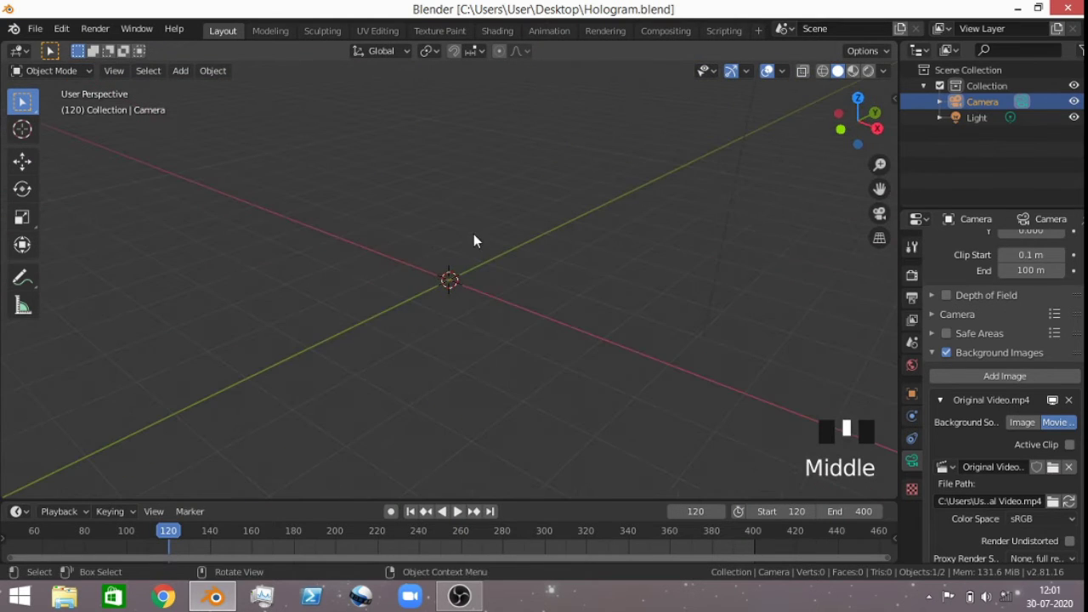
key("shift+a")
mouse_move(473, 234)
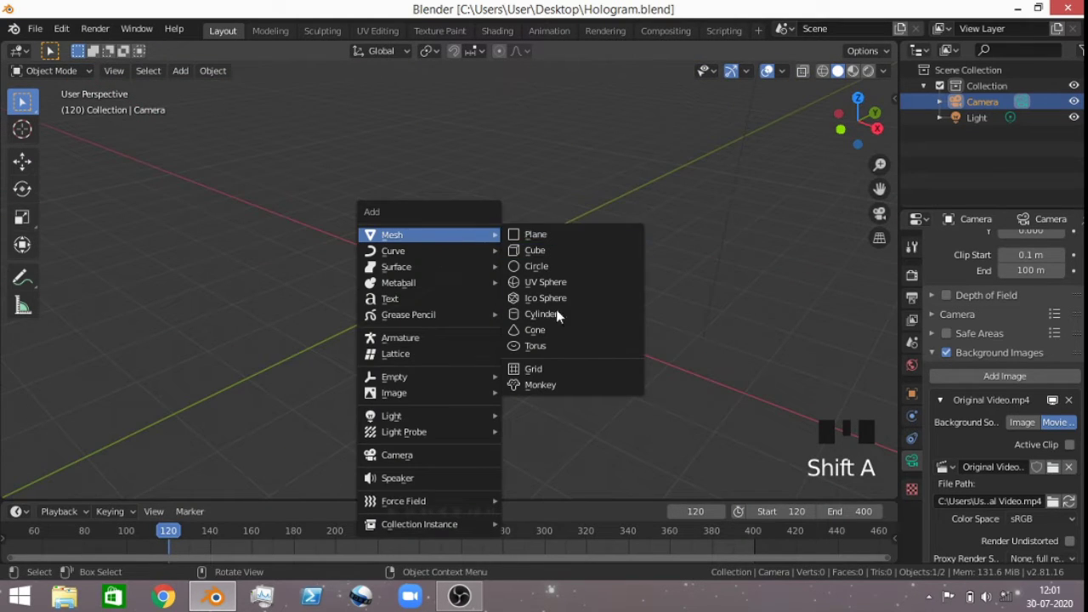
left_click(554, 332)
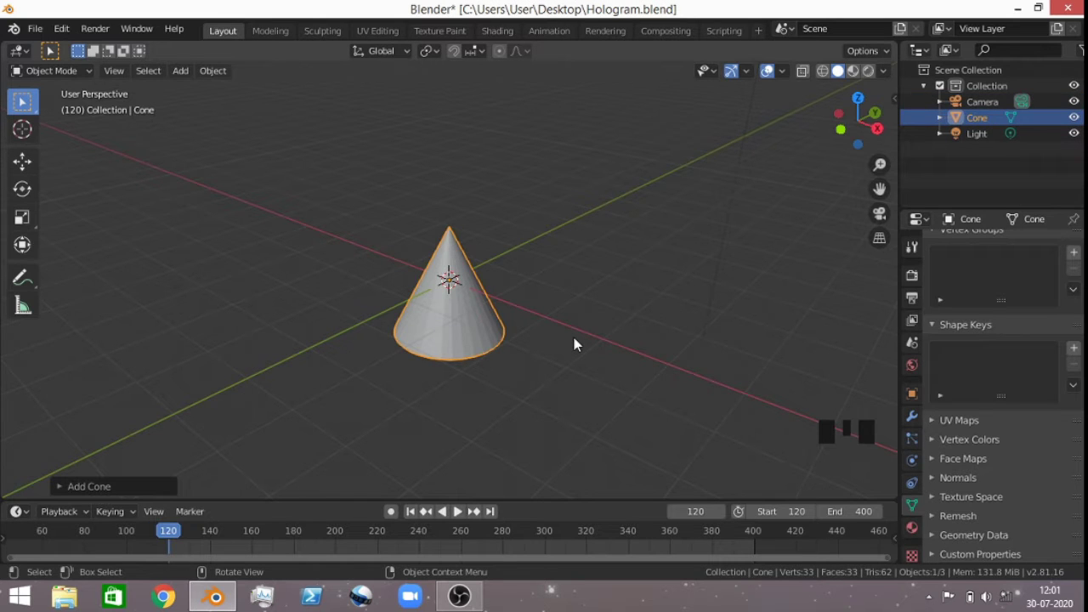
Step: Flatten the cone by scaling it down along the global Y axis
key("KP_7")
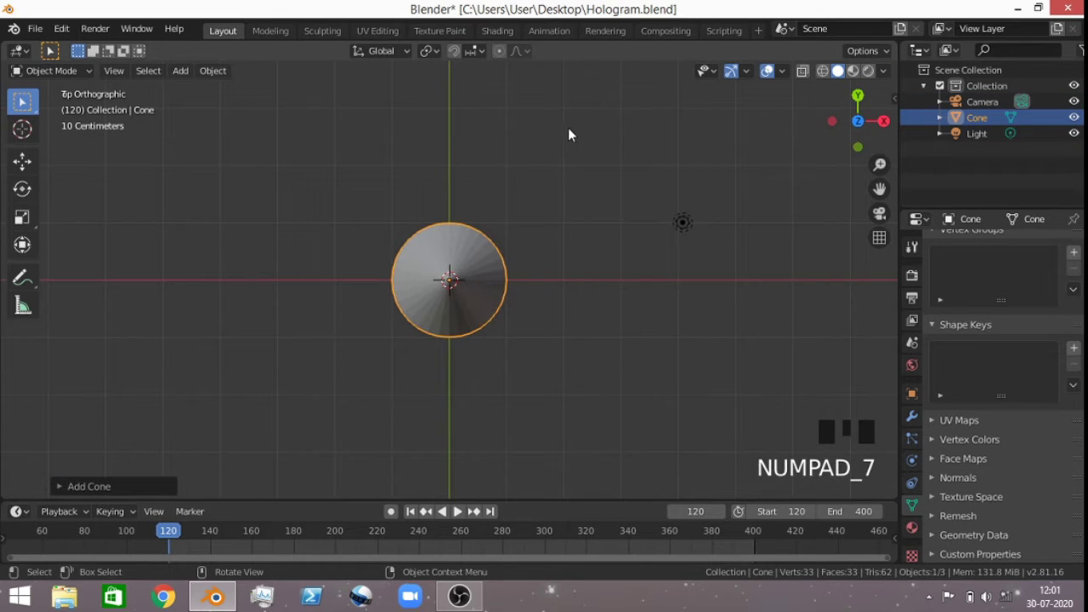
key("s")
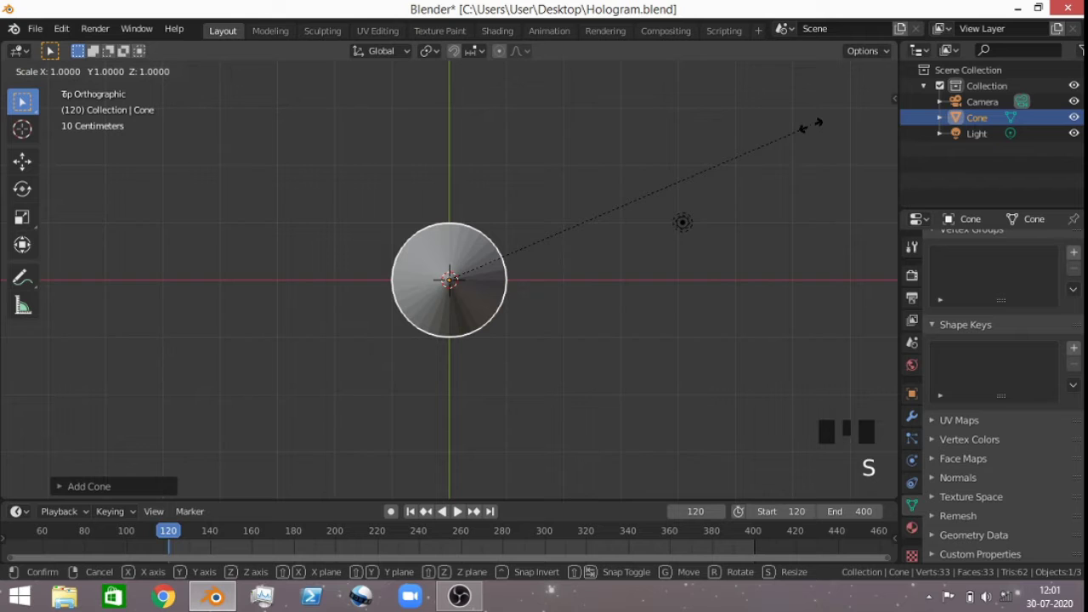
key("y")
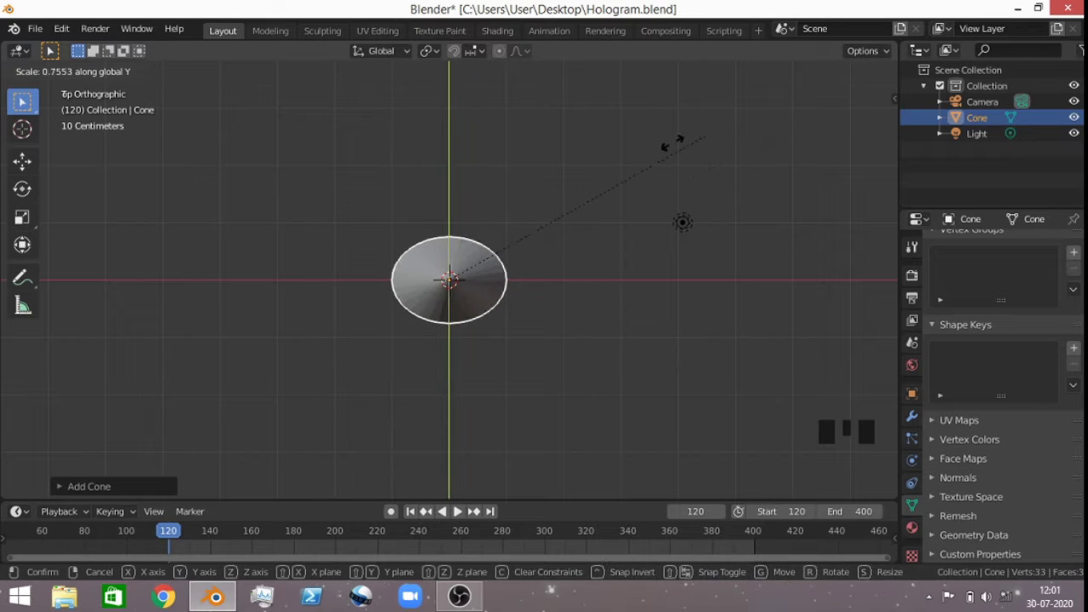
left_click(527, 191)
Step: In camera view, rotate the cone 180° about the global Y axis and move it so its tip sits above the outstretched hand
key("KP_0")
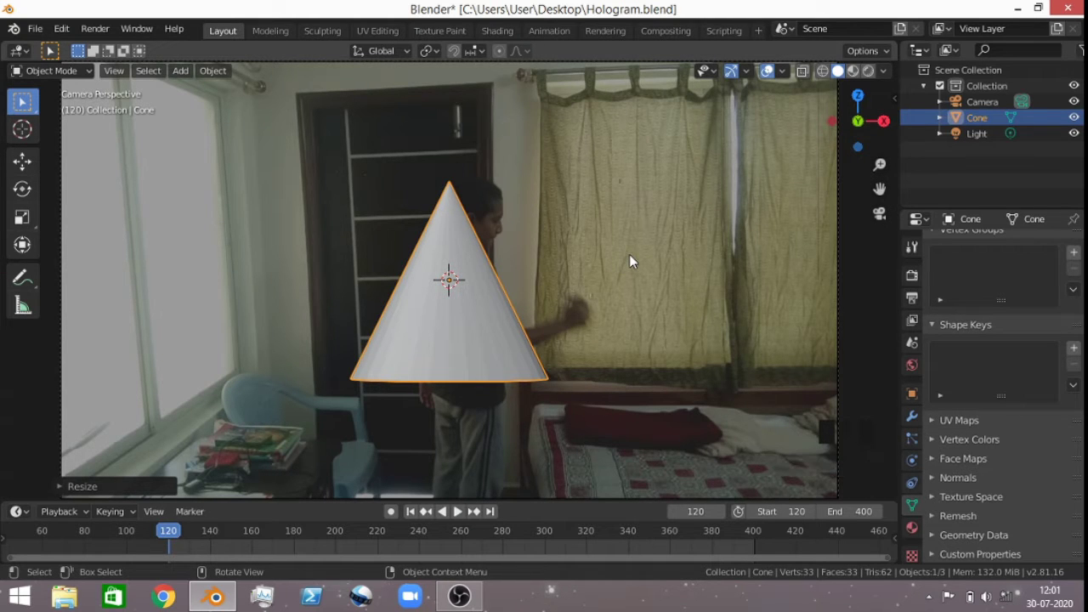
type("r")
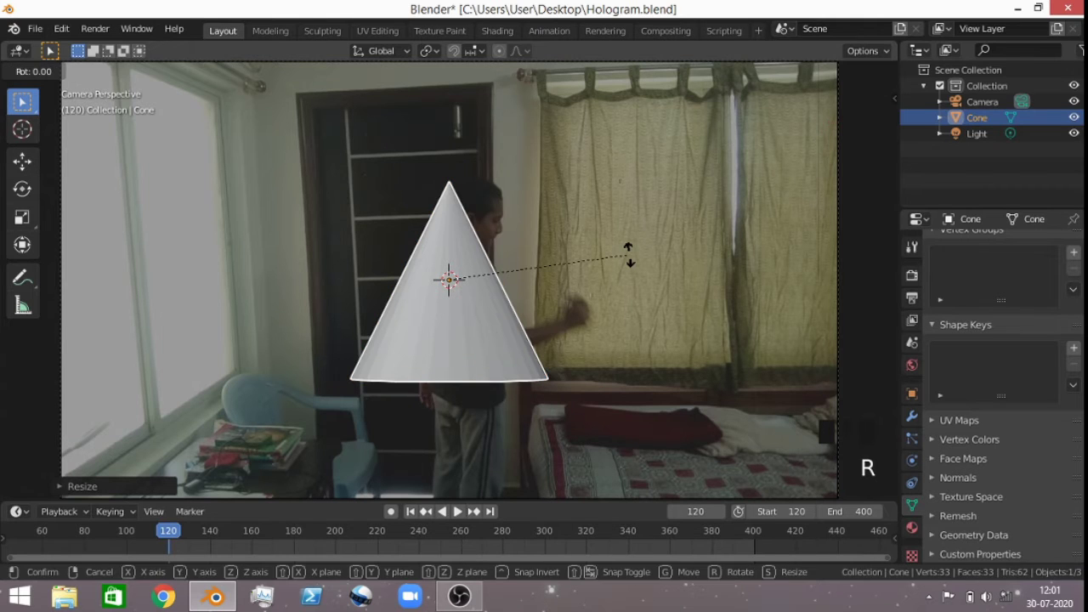
type("y180")
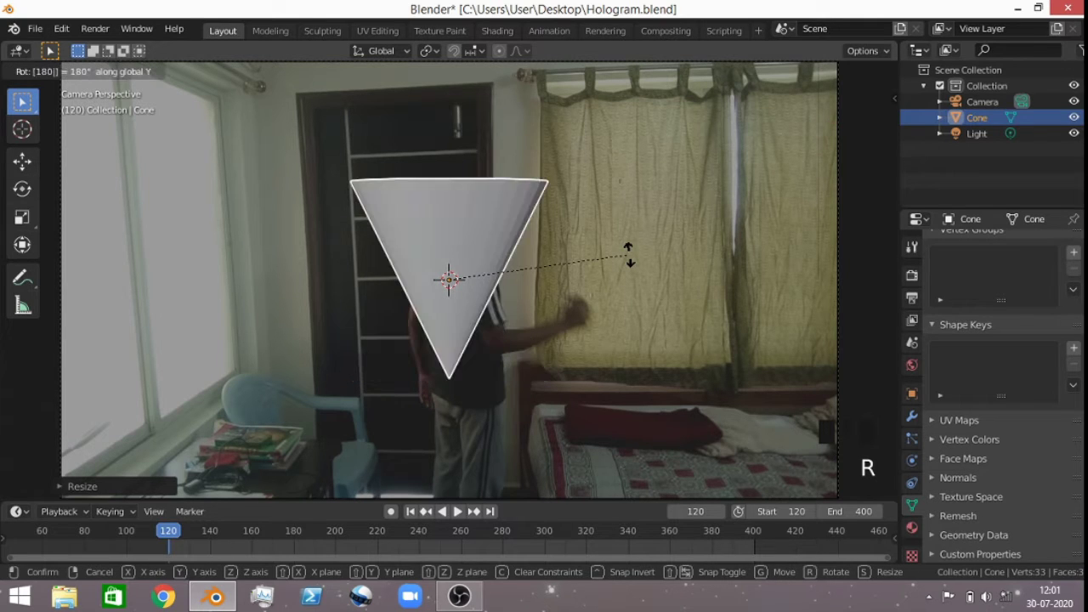
key("Return")
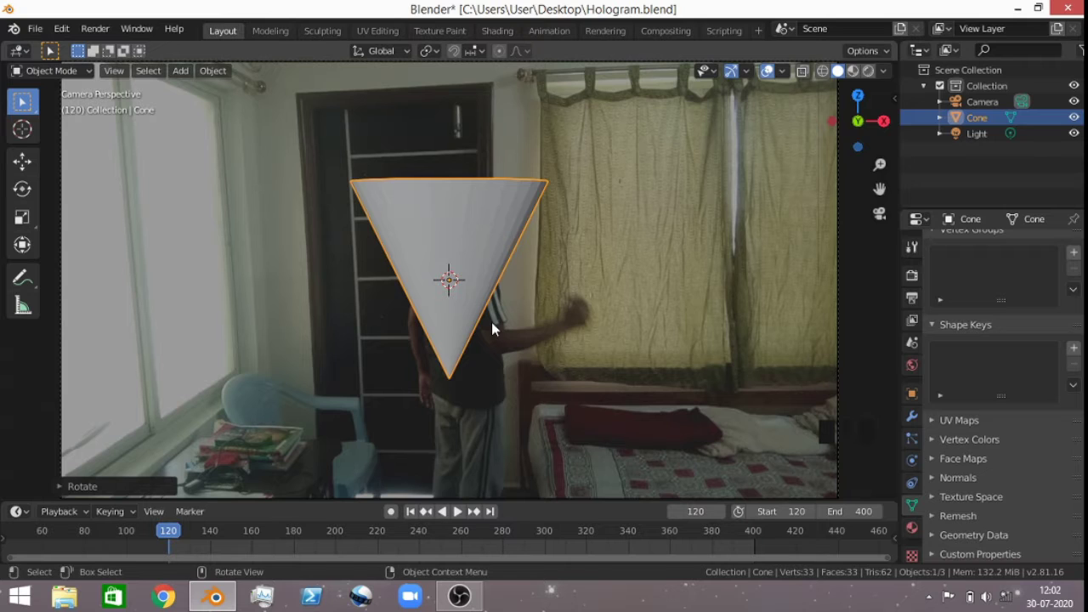
key("g")
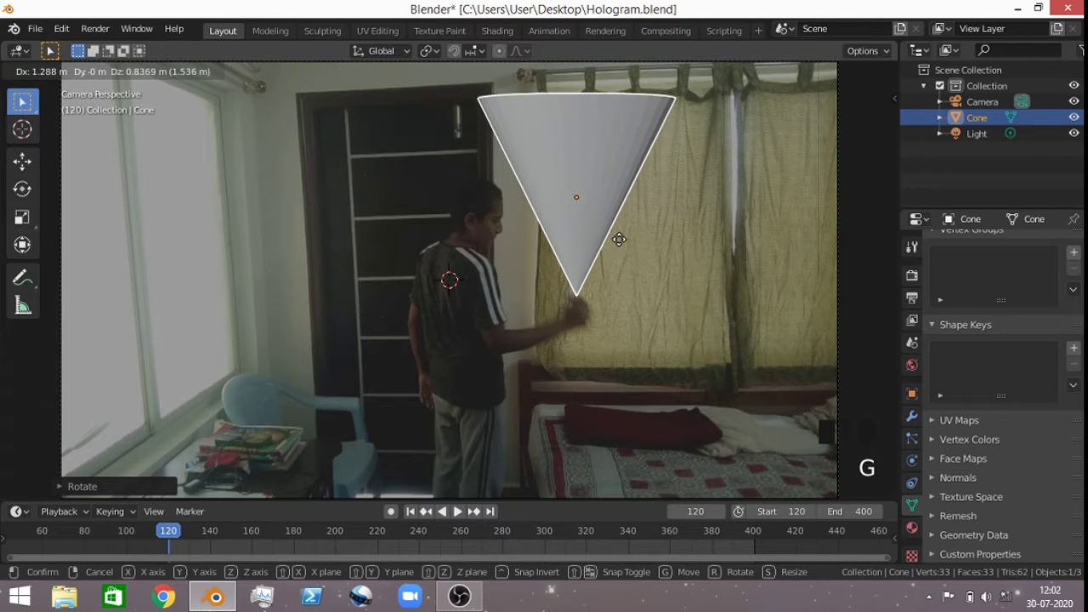
left_click(618, 236)
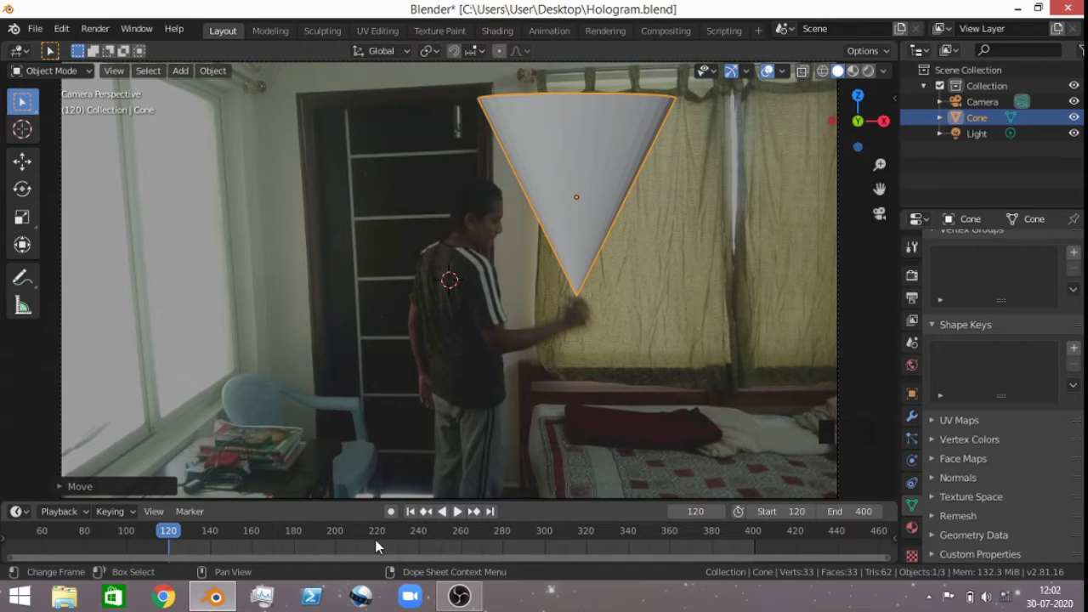
Step: Advance the footage to frame 126 and move the cone so its tip meets the object in the raised hand
key("Right")
key("Right")
key("Right")
key("Right")
key("Right")
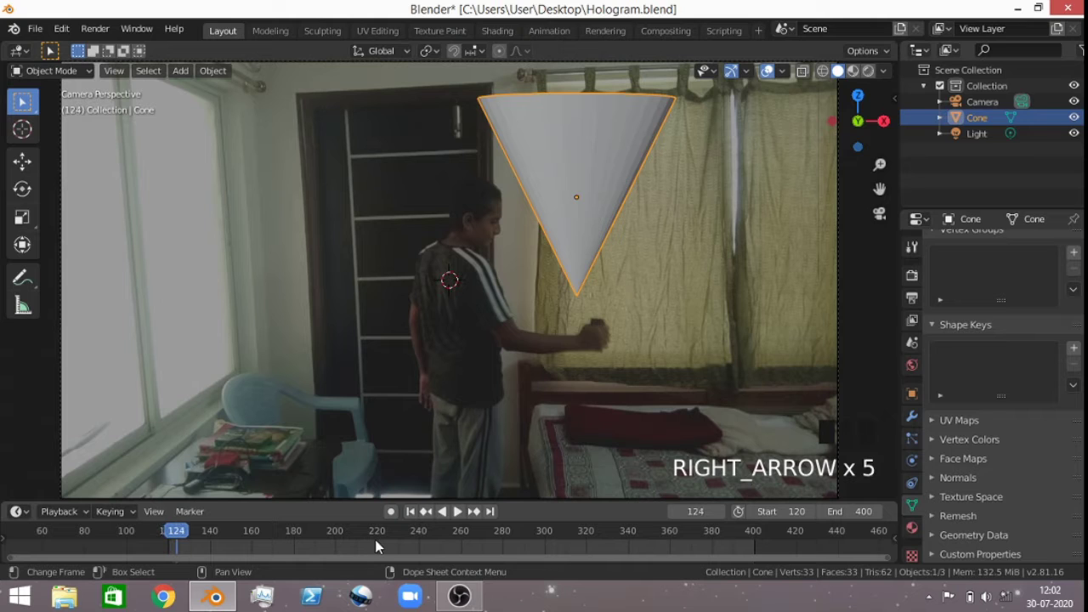
key("Right")
key("Right")
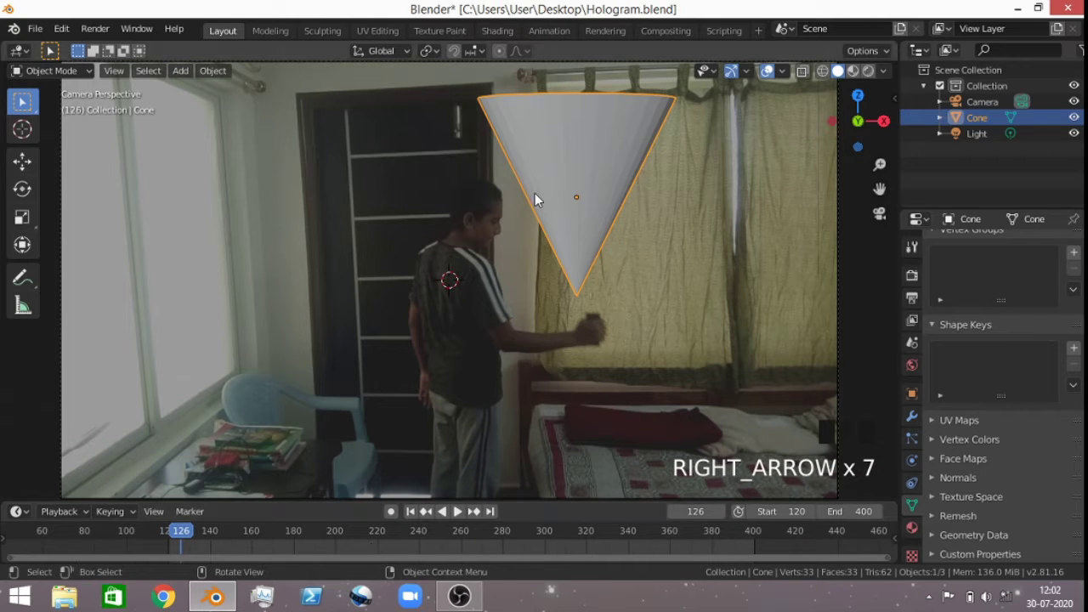
key("g")
left_click(697, 247)
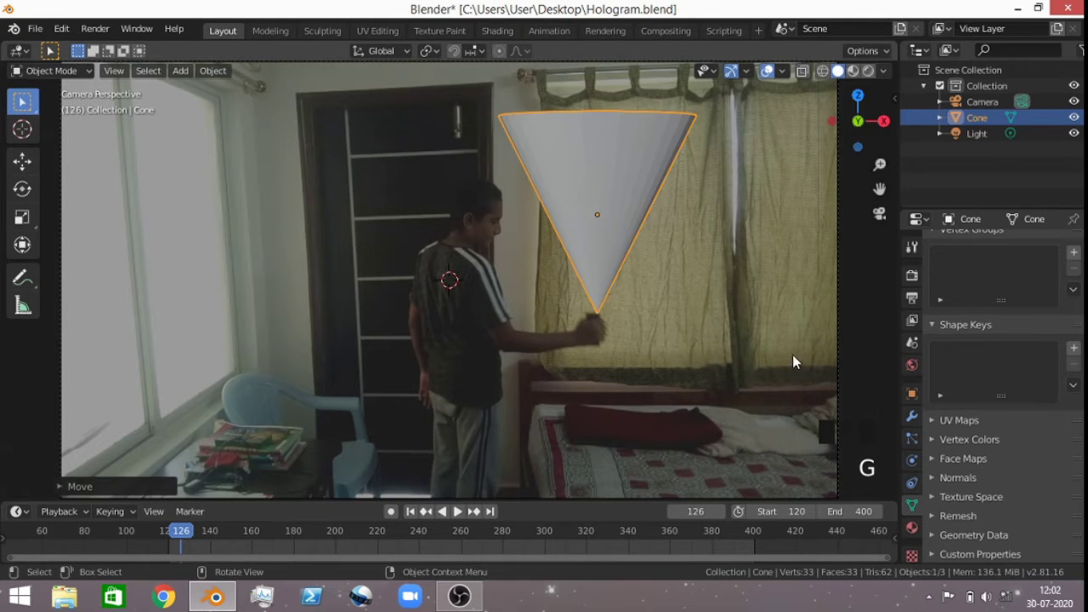
Step: Shrink the cone to roughly a third of its size and move it back down onto the hand
key("s")
left_click(658, 251)
key("g")
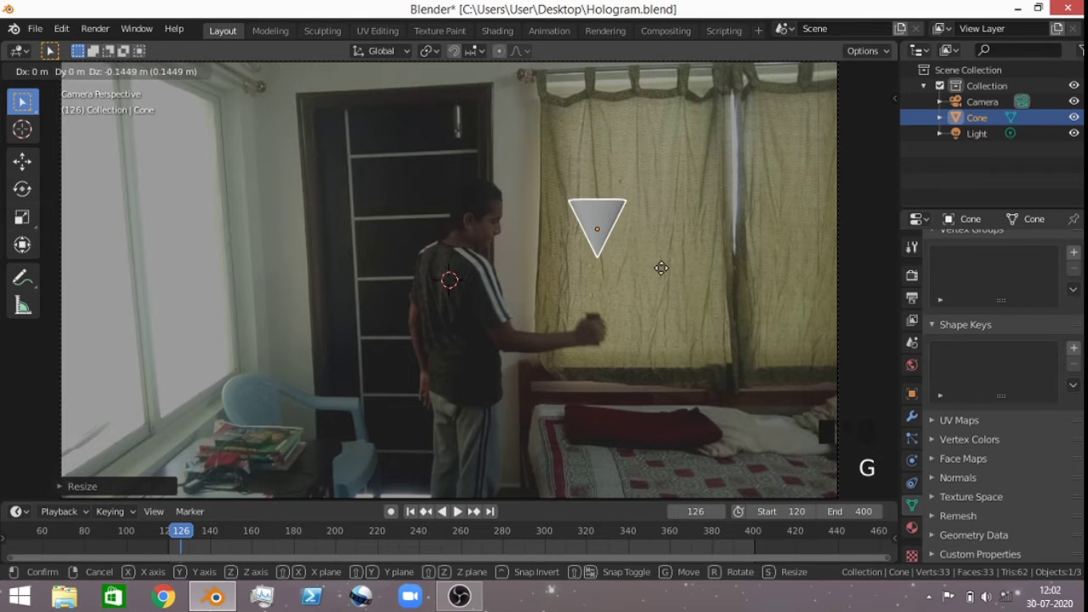
left_click(656, 317)
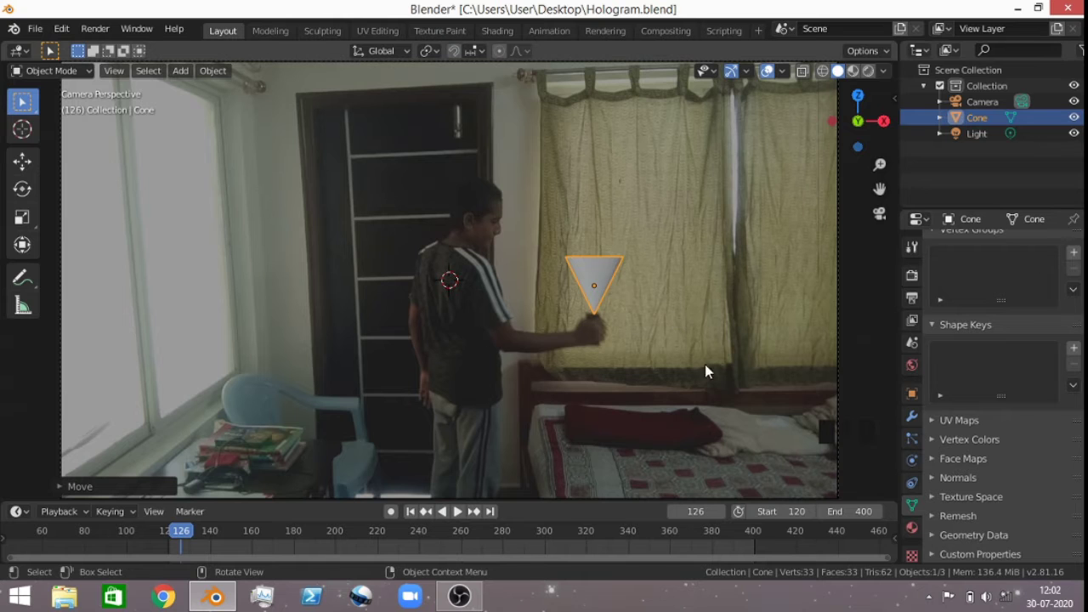
Step: Fine-tune the cone's position so its tip lines up with the centre of the object held in the hand
scroll(719, 343, "up", 3)
middle_click_drag(768, 331, 569, 334, "shift")
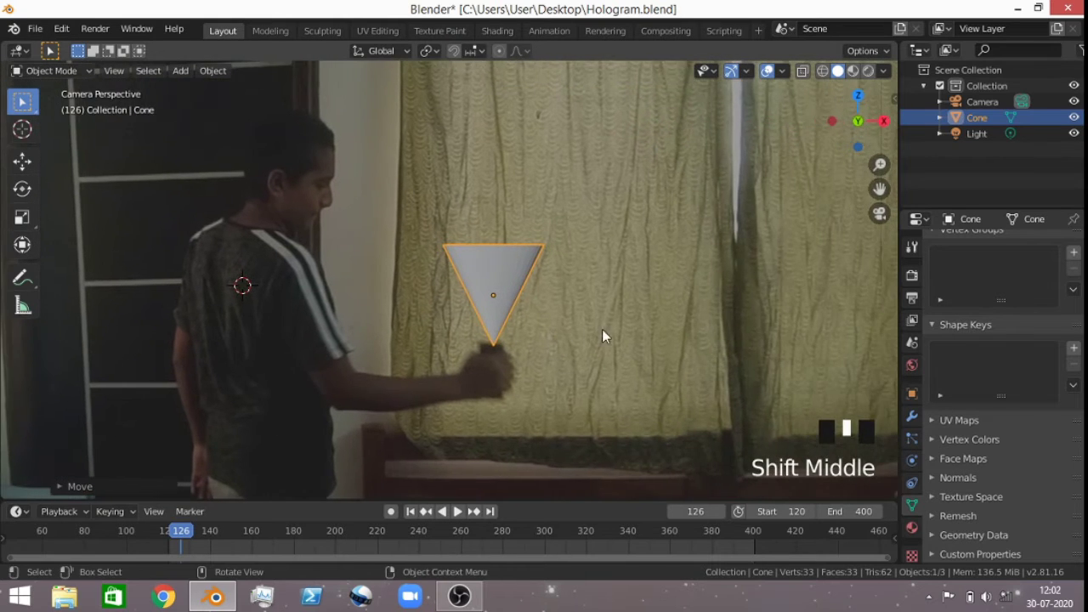
scroll(605, 339, "up", 4)
key("g")
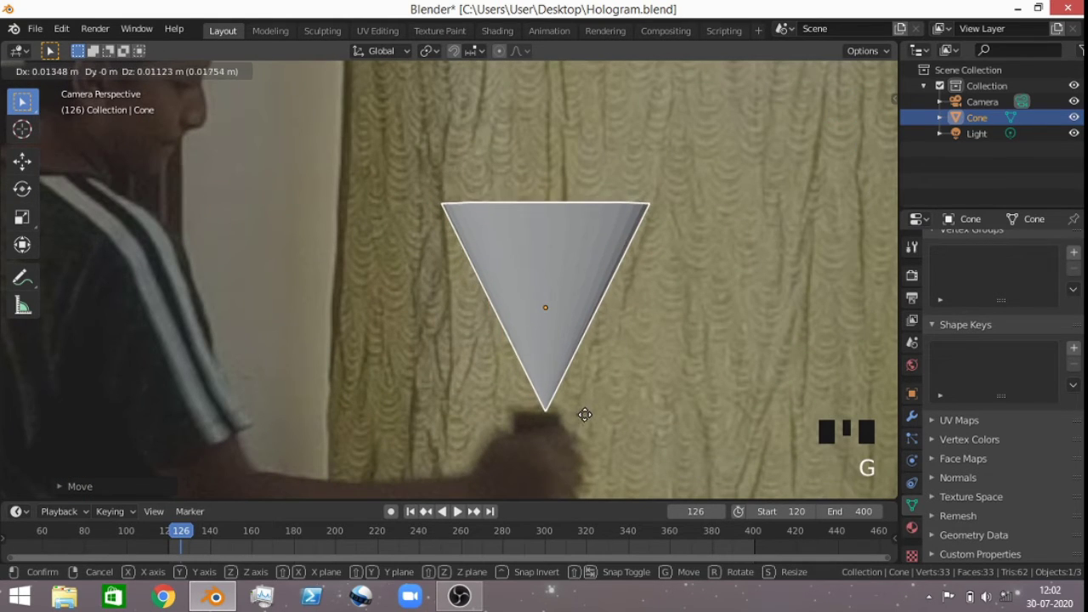
left_click(583, 414)
scroll(575, 327, "down", 8)
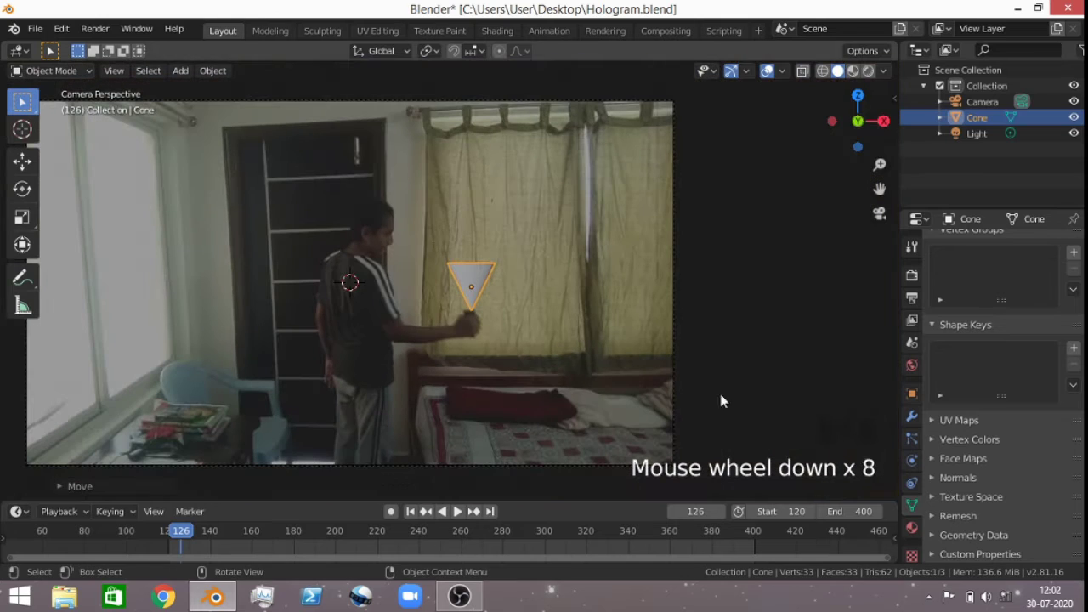
middle_click_drag(518, 354, 583, 354, "shift")
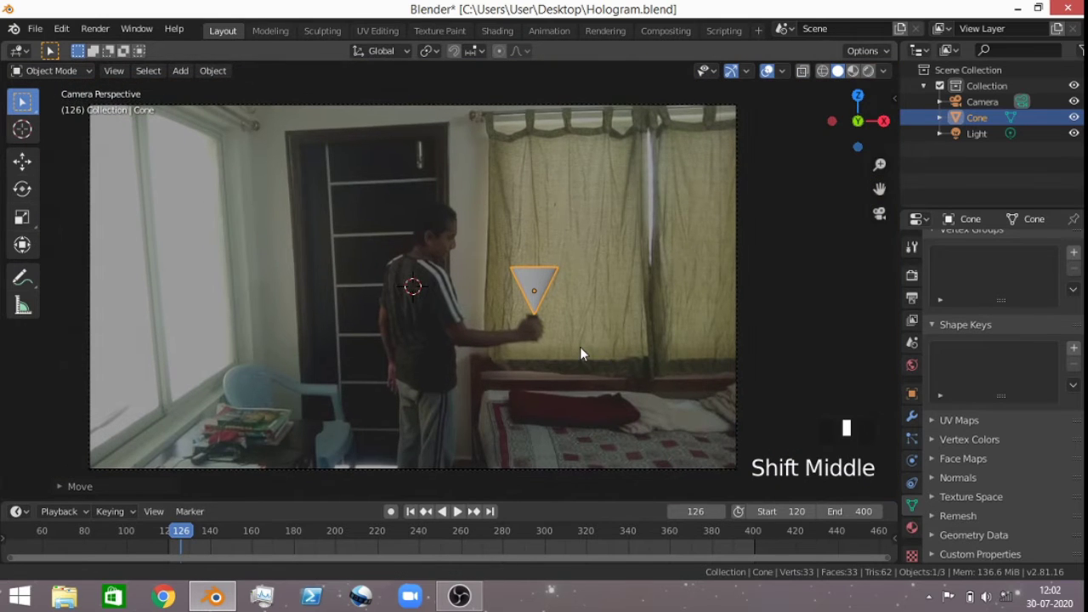
Step: Create a new material on the cone and set its surface shader to Emission
left_click(911, 528)
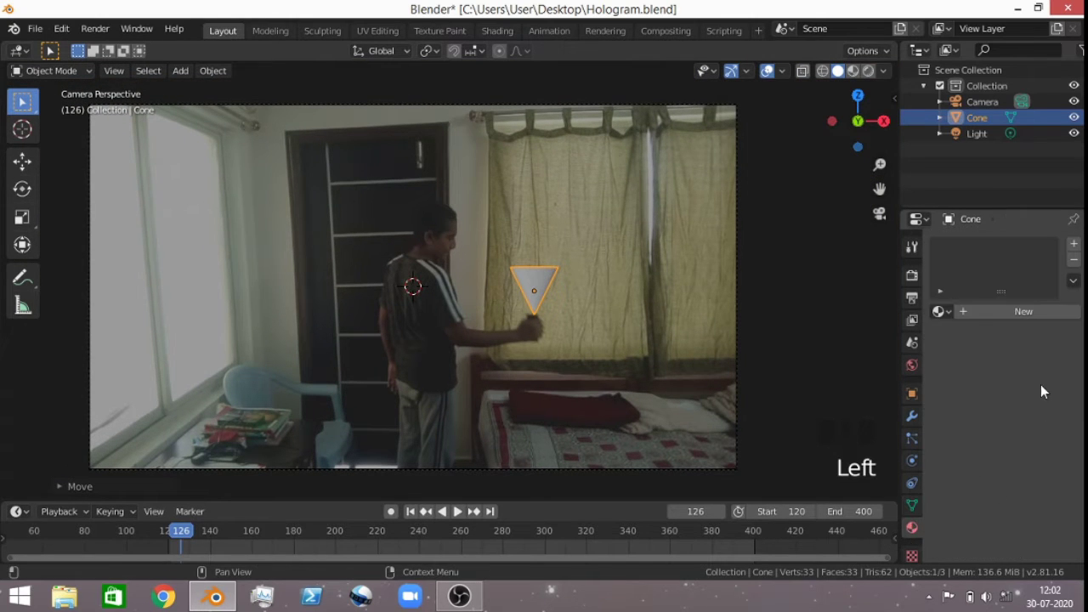
left_click(1015, 311)
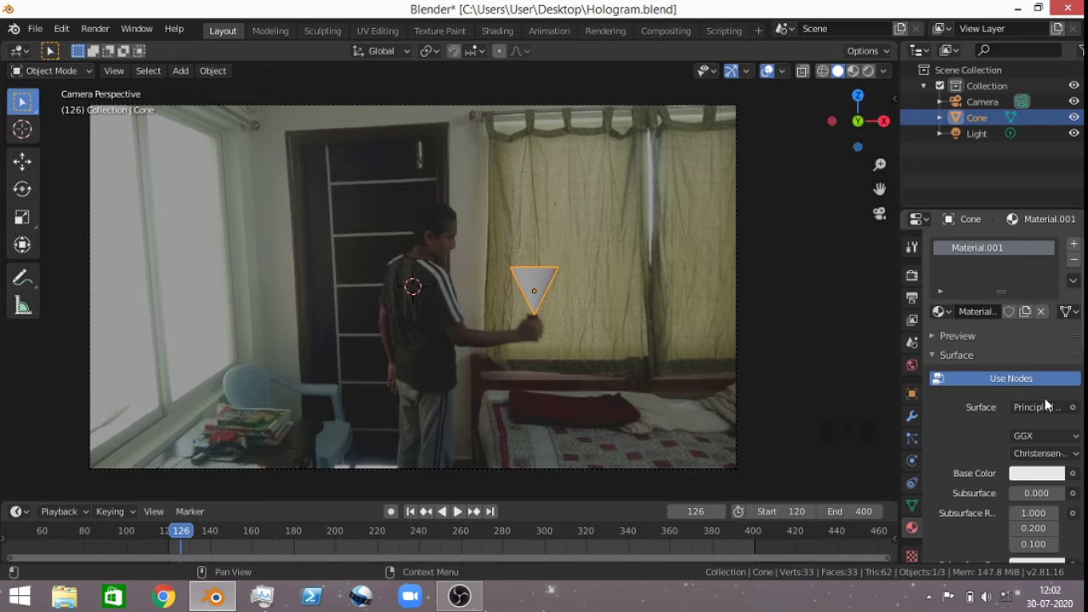
left_click(1043, 410)
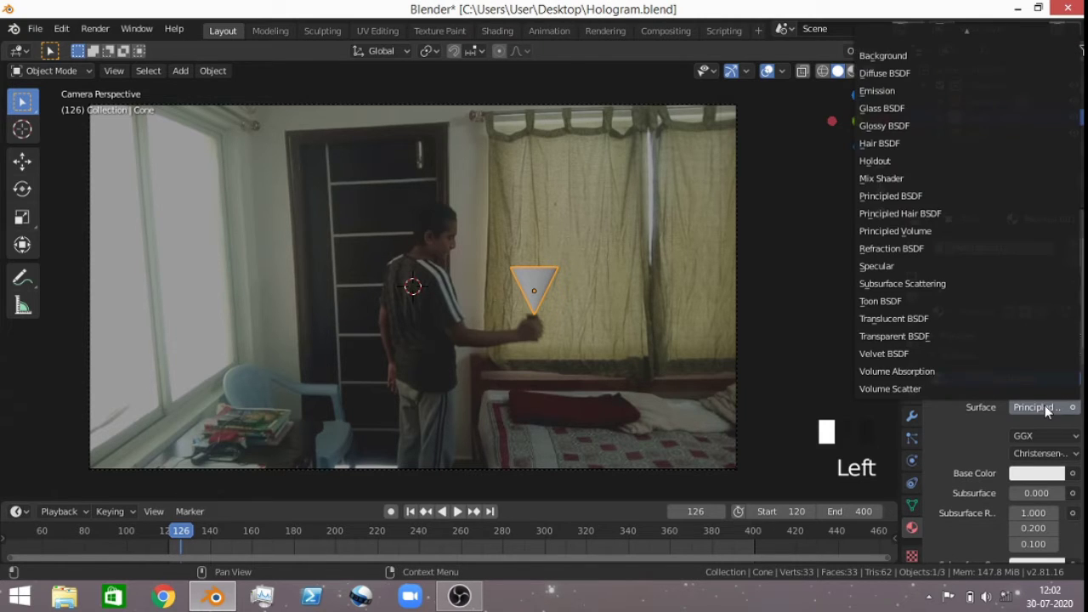
left_click(893, 92)
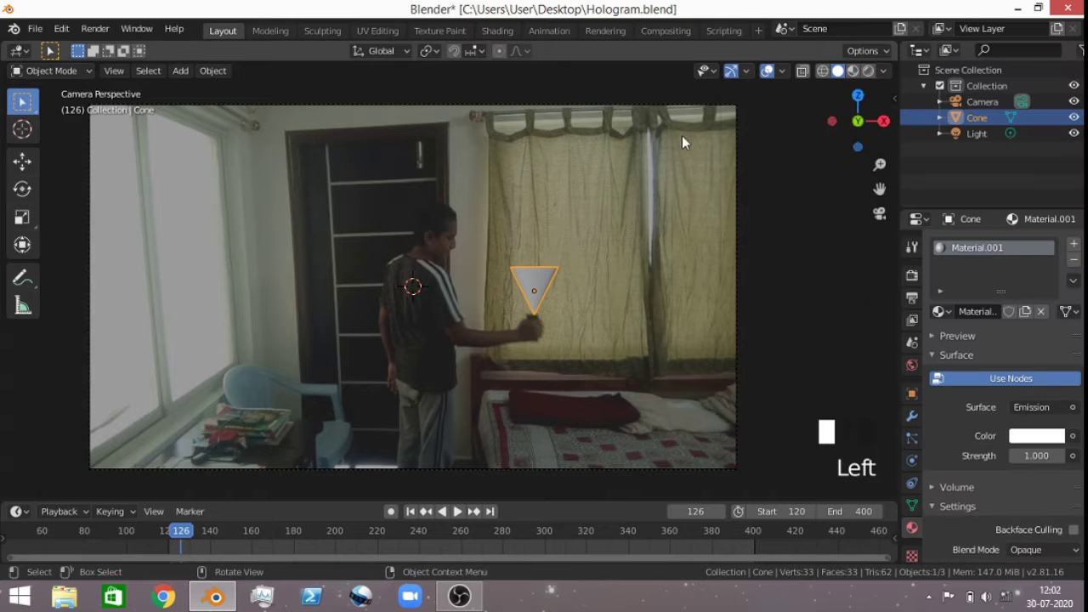
Step: Set the emission color to cyan with hue 0.520 and saturation 1.000, and the emission strength to 6
left_click(1036, 435)
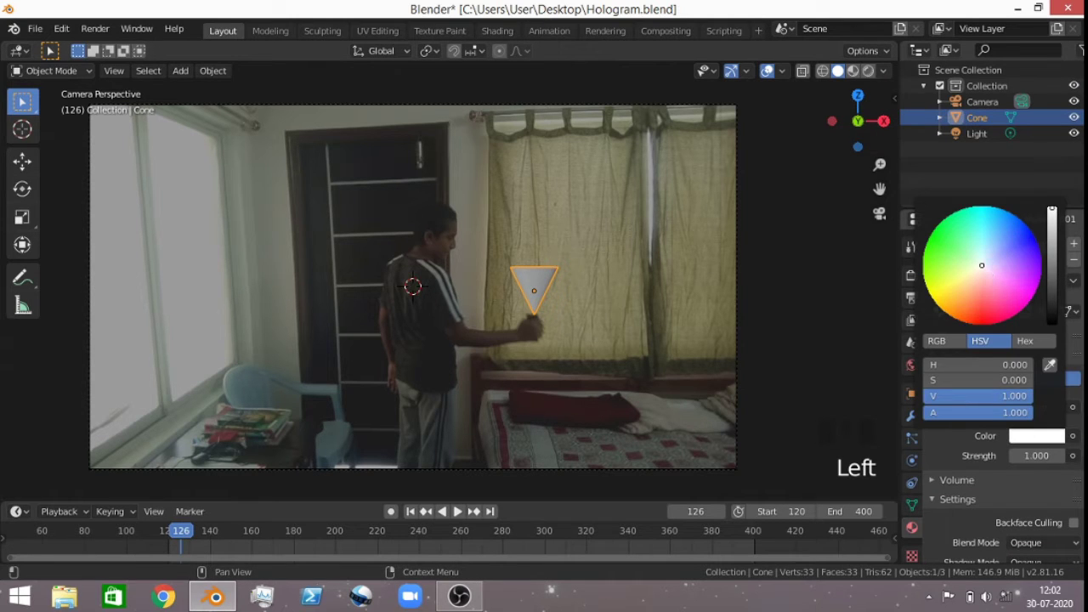
left_click_drag(988, 271, 990, 207)
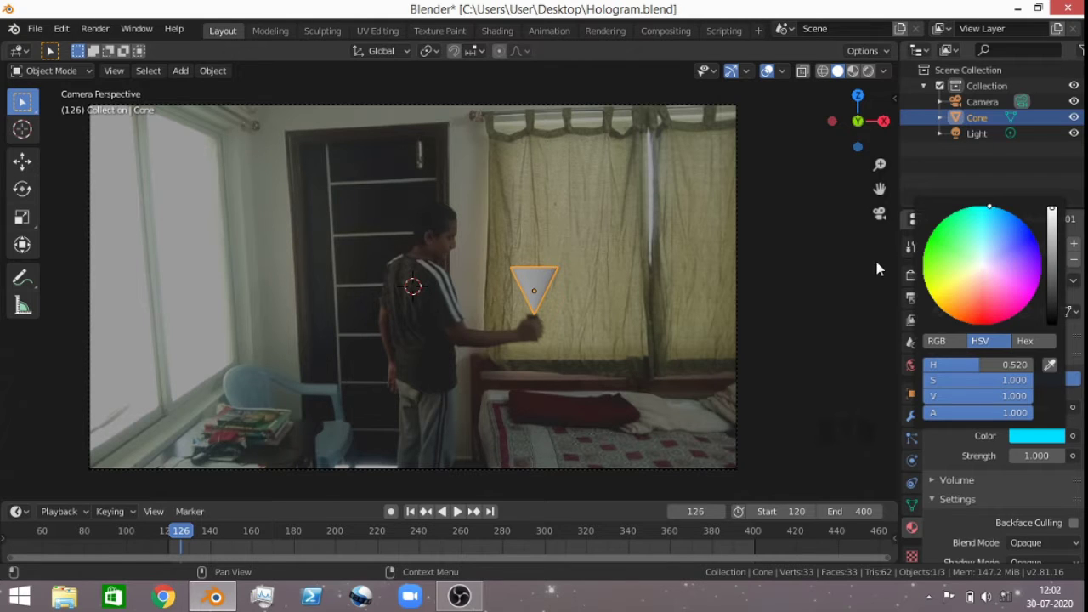
left_click(1036, 456)
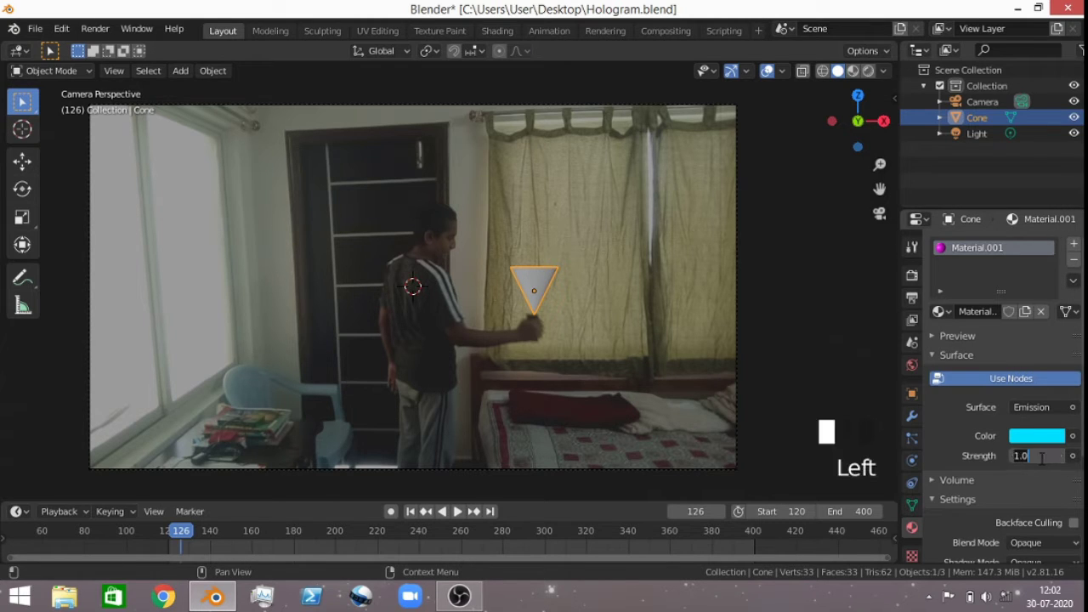
type("6")
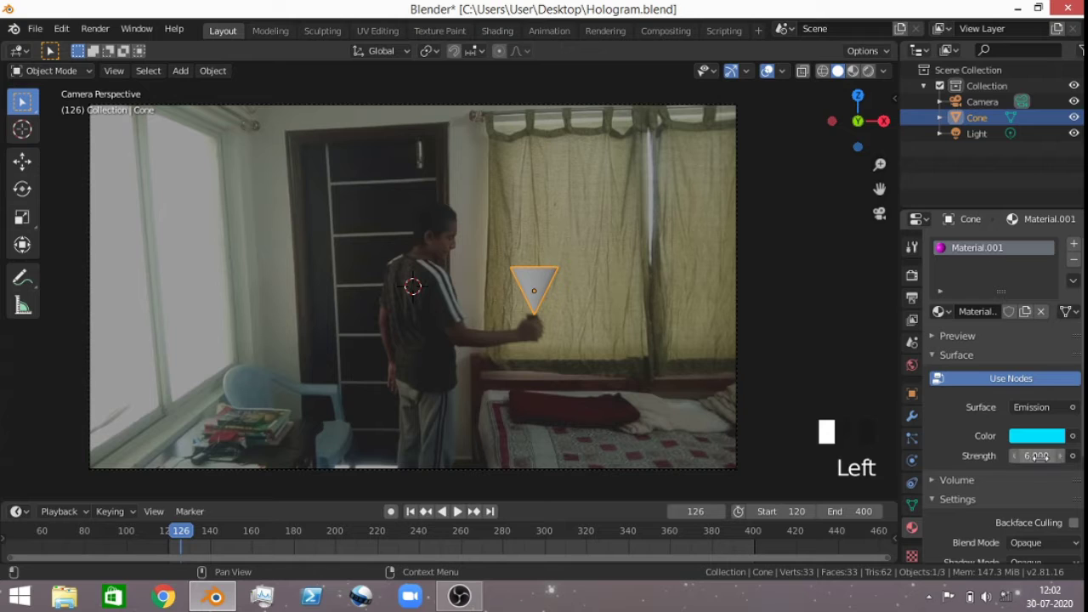
key("Return")
Step: Switch the render engine to Cycles and set the render samples to 20
left_click(915, 281)
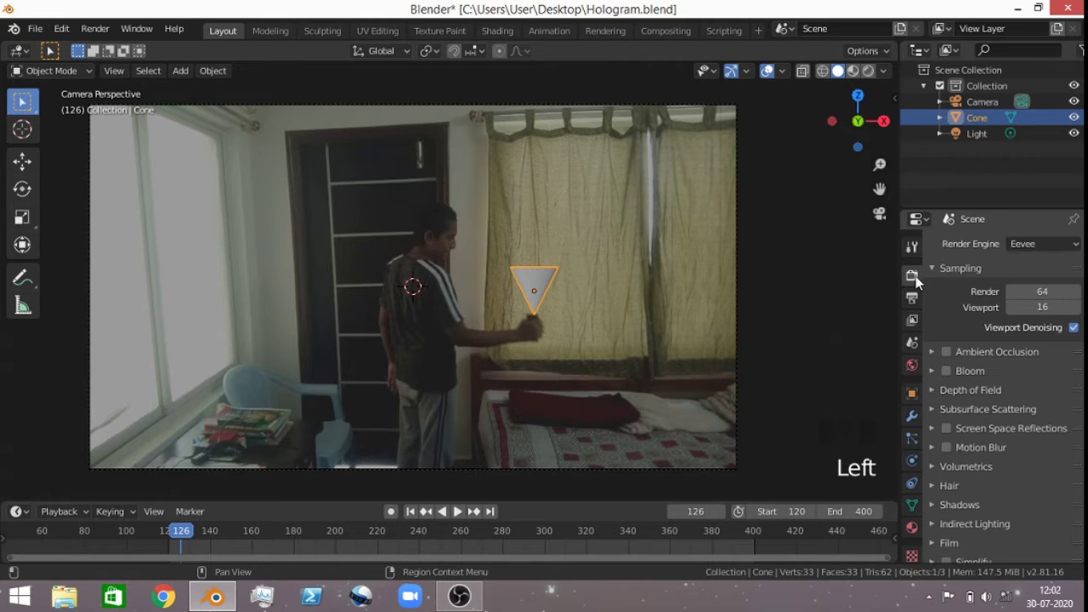
left_click(1042, 244)
left_click(1038, 297)
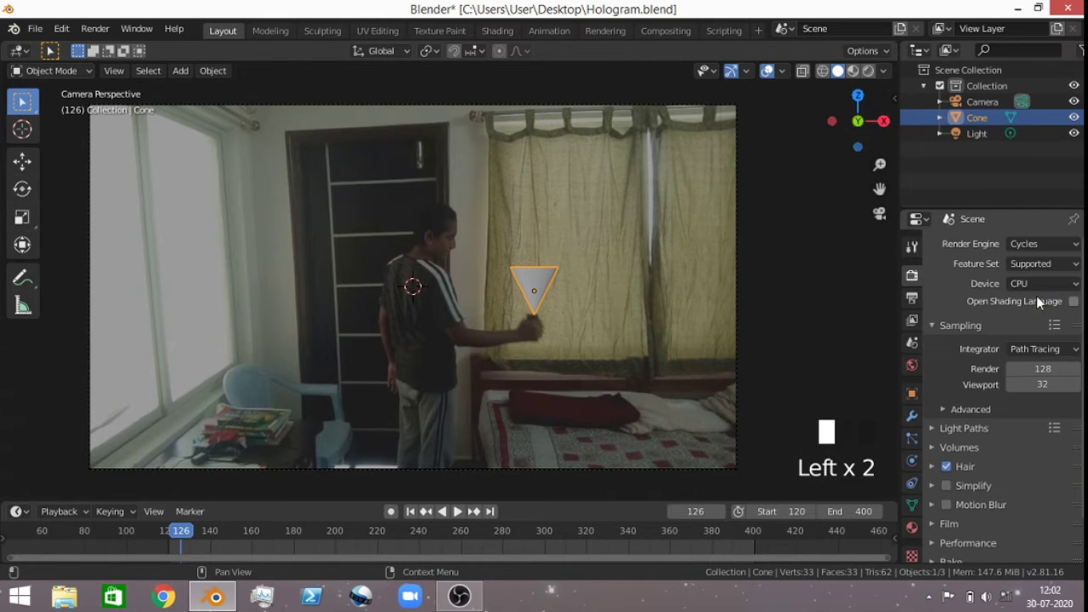
left_click(1045, 368)
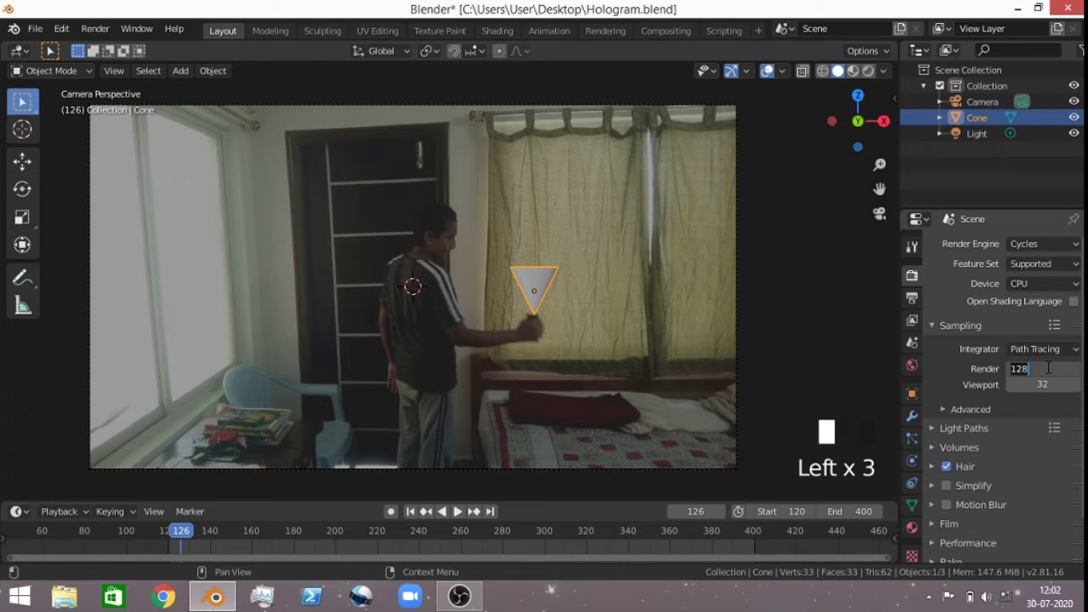
type("20")
key("Return")
Step: Enable the Transparent option in the Film render settings
scroll(1033, 424, "down", 4)
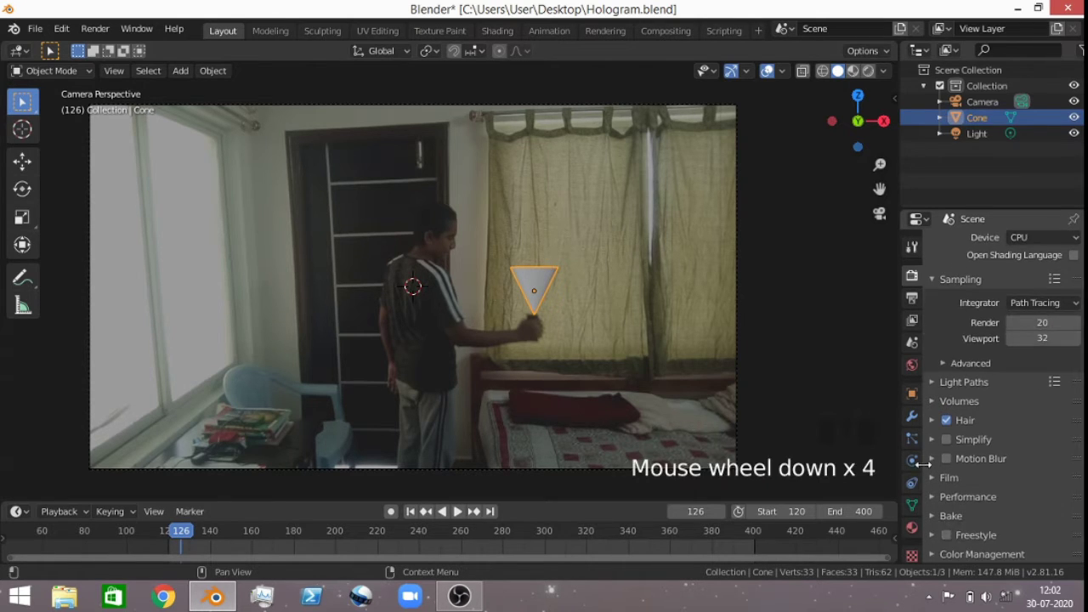
left_click(930, 477)
scroll(982, 468, "down", 5)
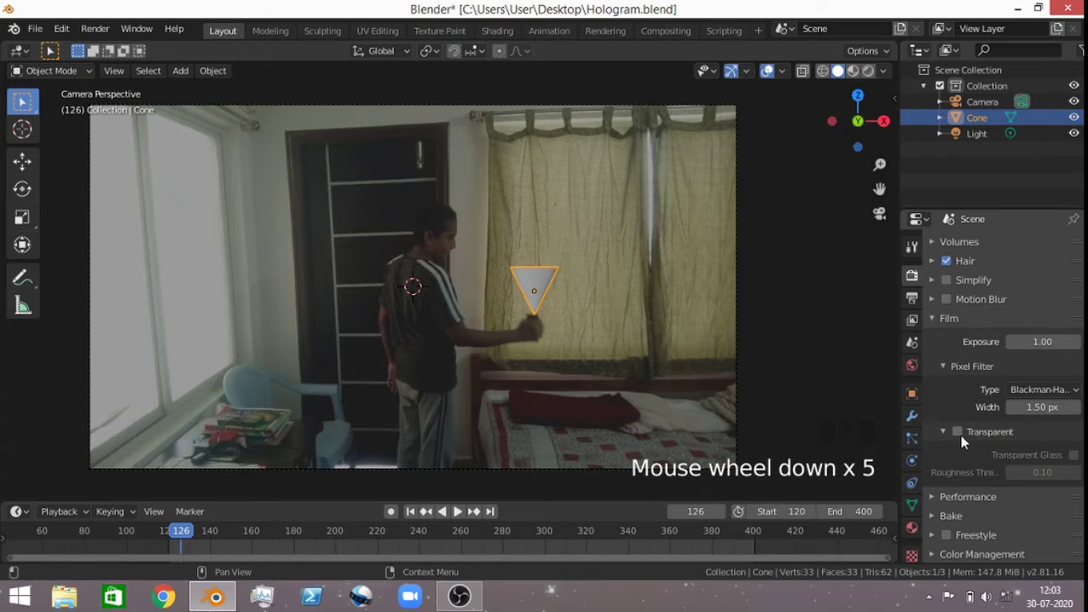
left_click(958, 432)
scroll(1027, 418, "up", 4)
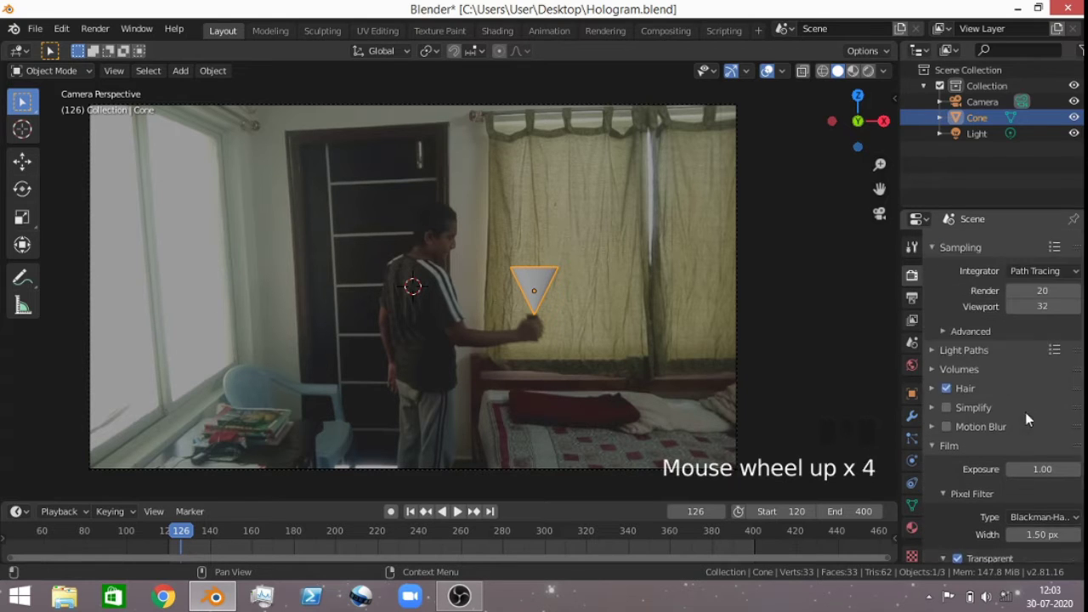
scroll(1027, 418, "up", 7)
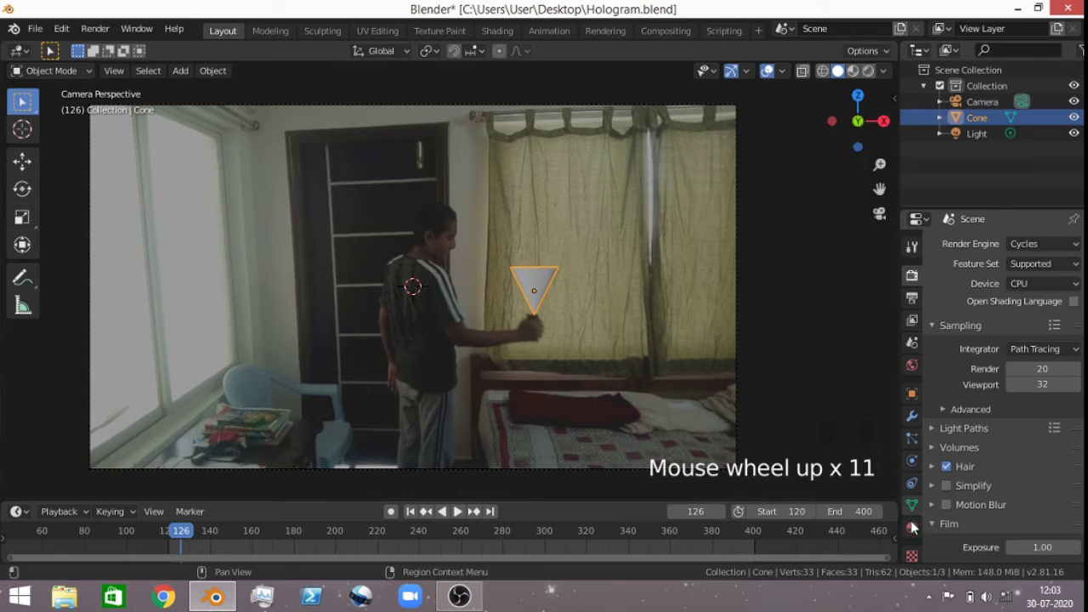
scroll(620, 331, "down", 2)
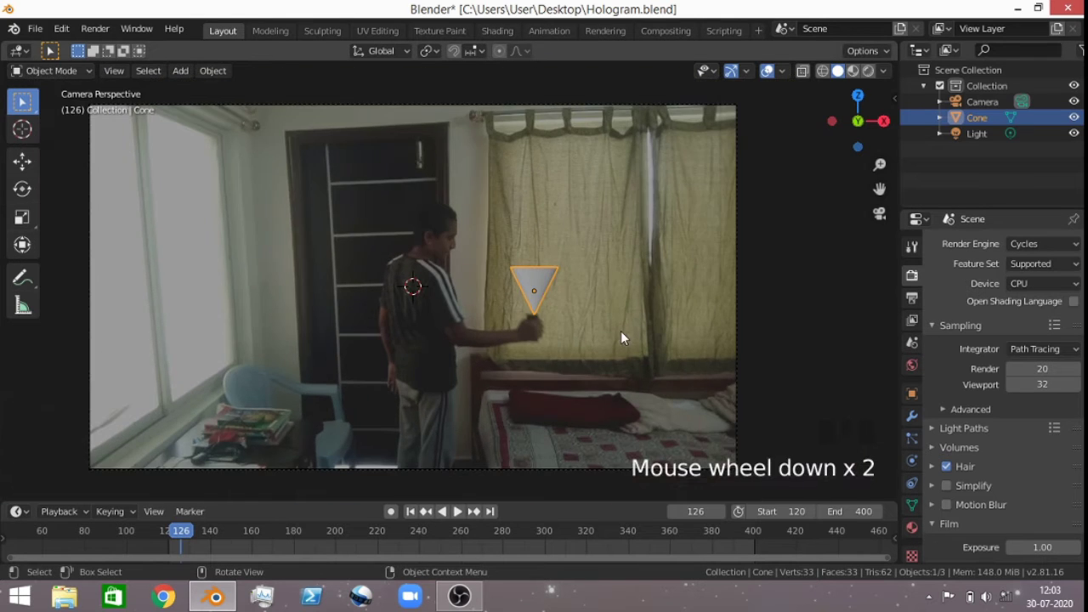
scroll(608, 310, "up", 2)
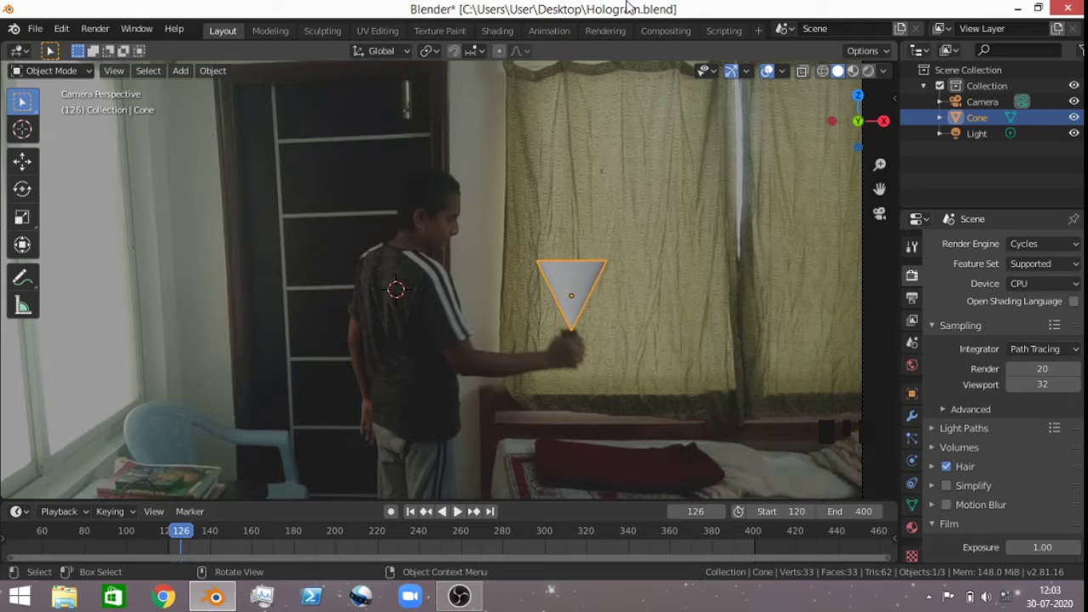
Step: Switch to the Compositing workspace and enable the use of nodes for the scene
left_click(668, 32)
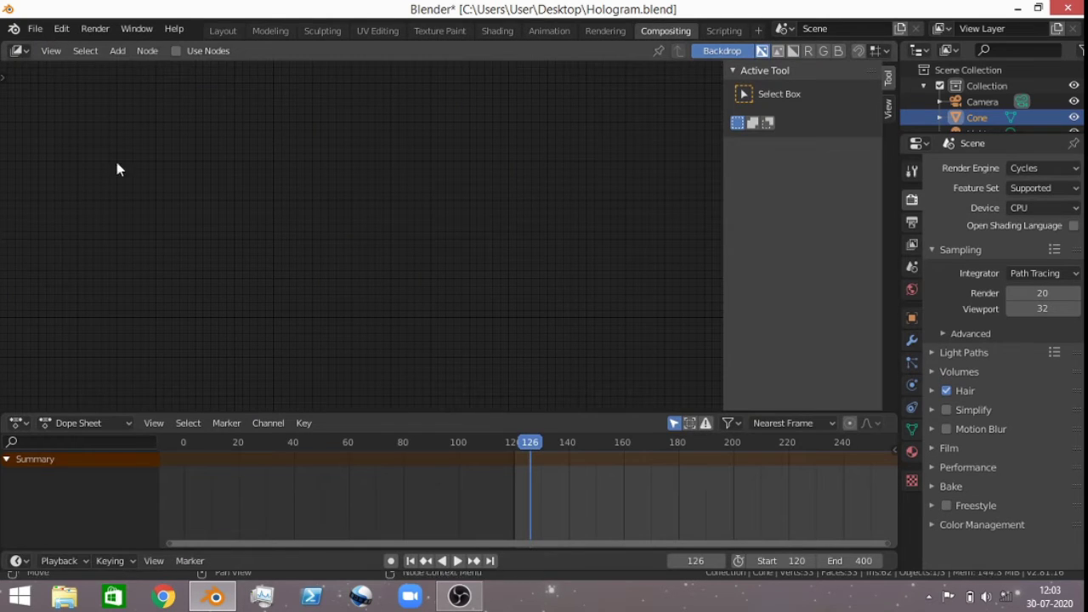
left_click(177, 51)
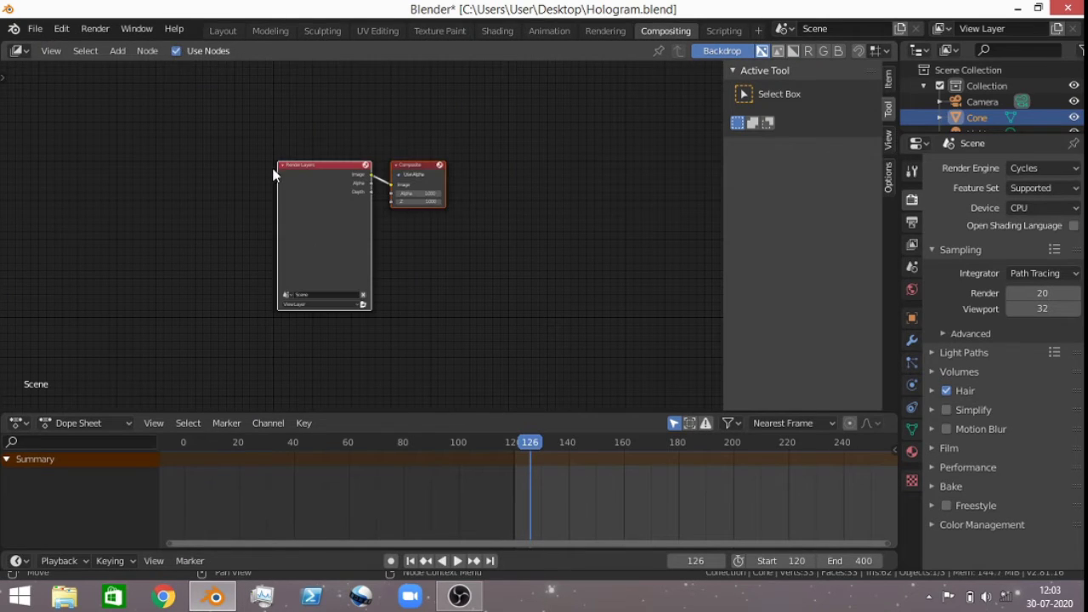
mouse_move(300, 187)
left_mouse_down()
mouse_move(183, 188)
mouse_move(390, 199)
mouse_move(262, 195)
mouse_move(321, 195)
left_mouse_up()
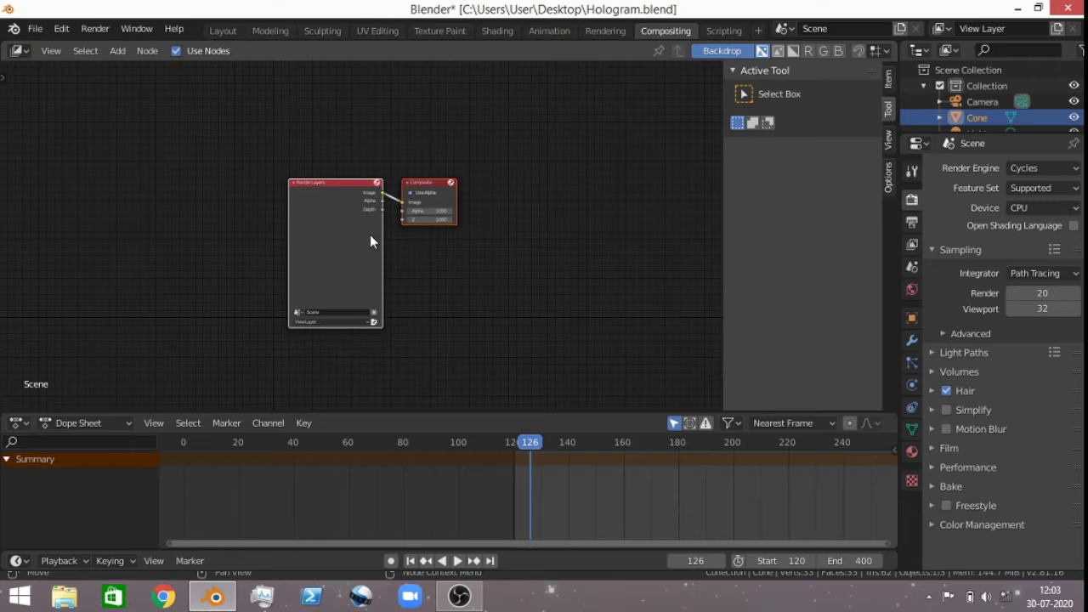
Step: Add a Movie Clip node above the Render Layers node in the compositor
key("shift+a")
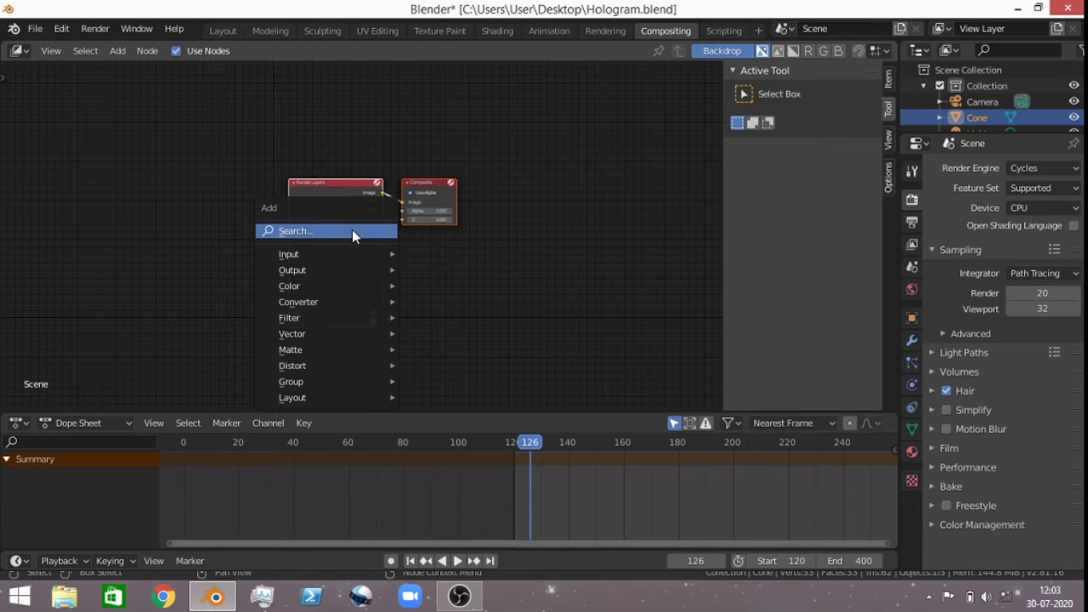
left_click(352, 229)
type("mo")
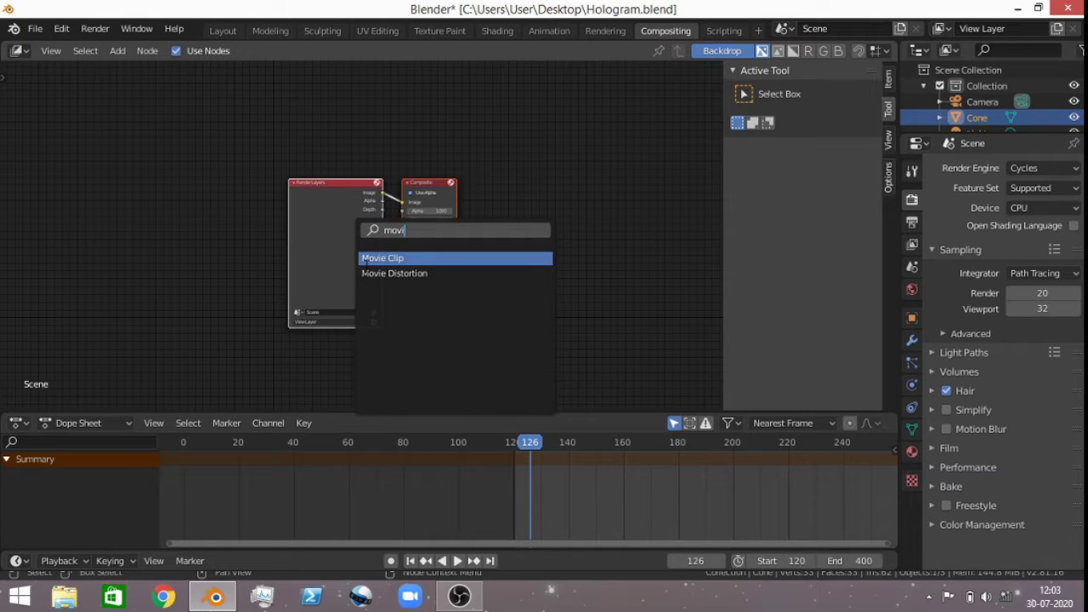
type("vi")
left_click(365, 259)
left_click(270, 68)
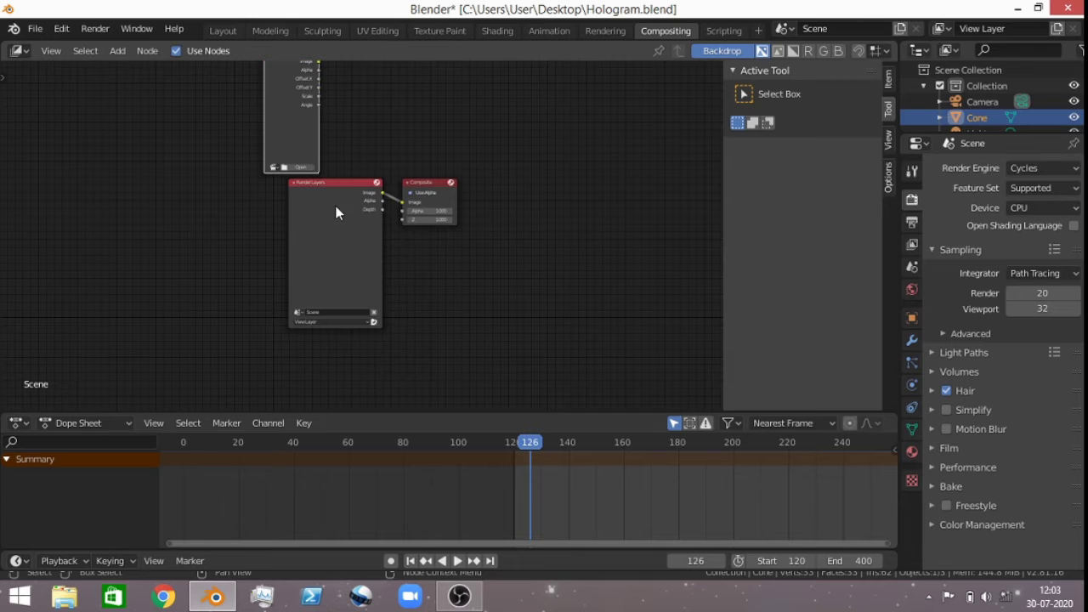
Step: Space the Render Layers and Movie Clip nodes away from the Composite node and load the original video into the Movie Clip node
left_click_drag(336, 208, 117, 192)
middle_click_drag(298, 192, 343, 266, "shift")
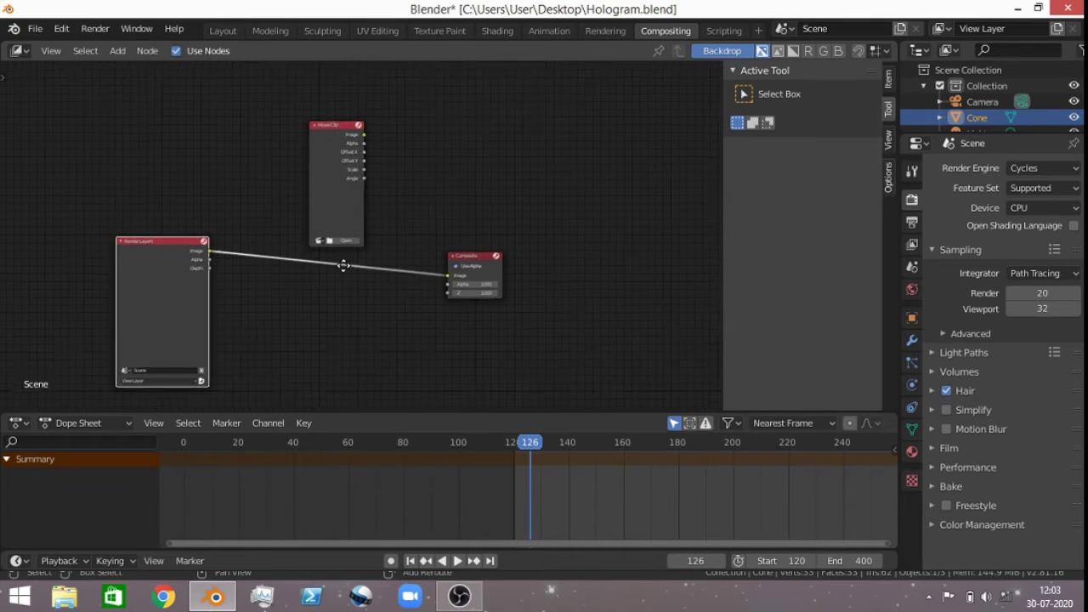
left_click_drag(338, 124, 181, 107)
left_click(162, 223)
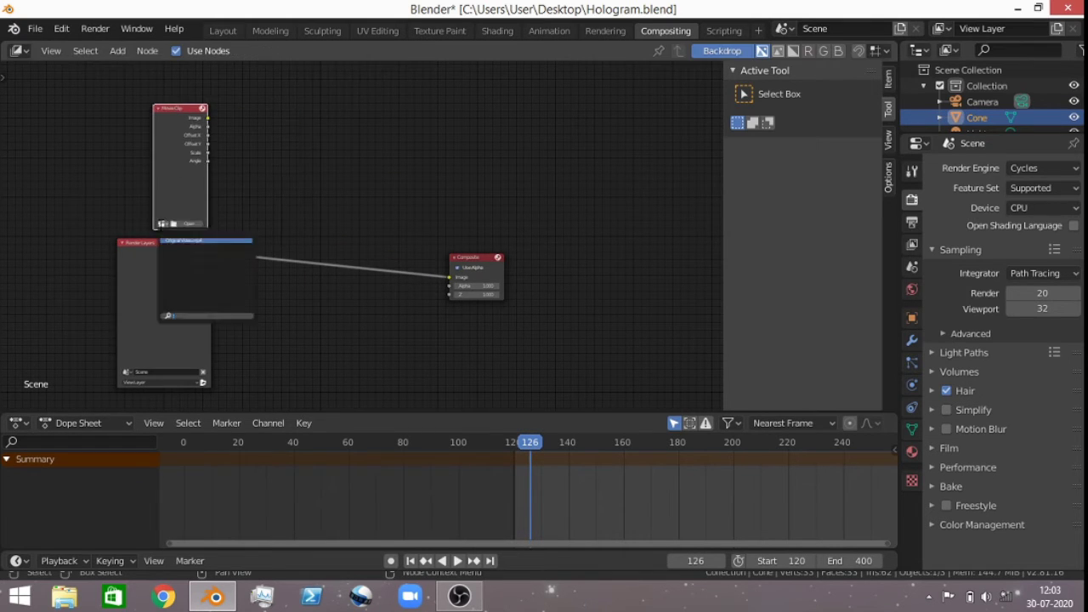
left_click(174, 241)
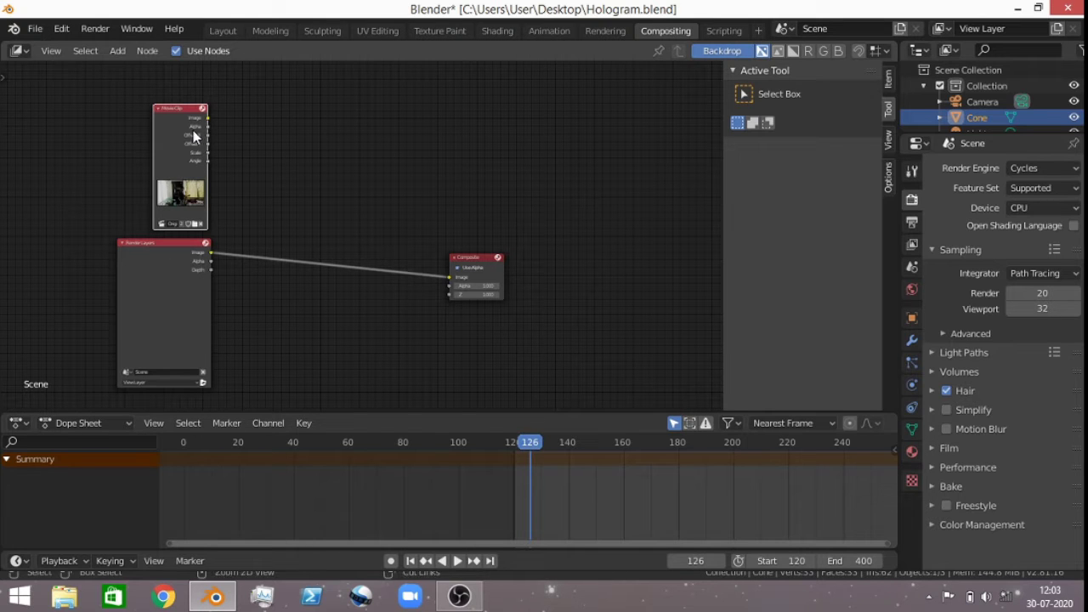
Step: Connect the Movie Clip node to a new Viewer node and place the Viewer just above the Composite node
scroll(161, 223, "up", 7)
middle_click_drag(142, 144, 335, 216)
scroll(131, 282, "up", 3)
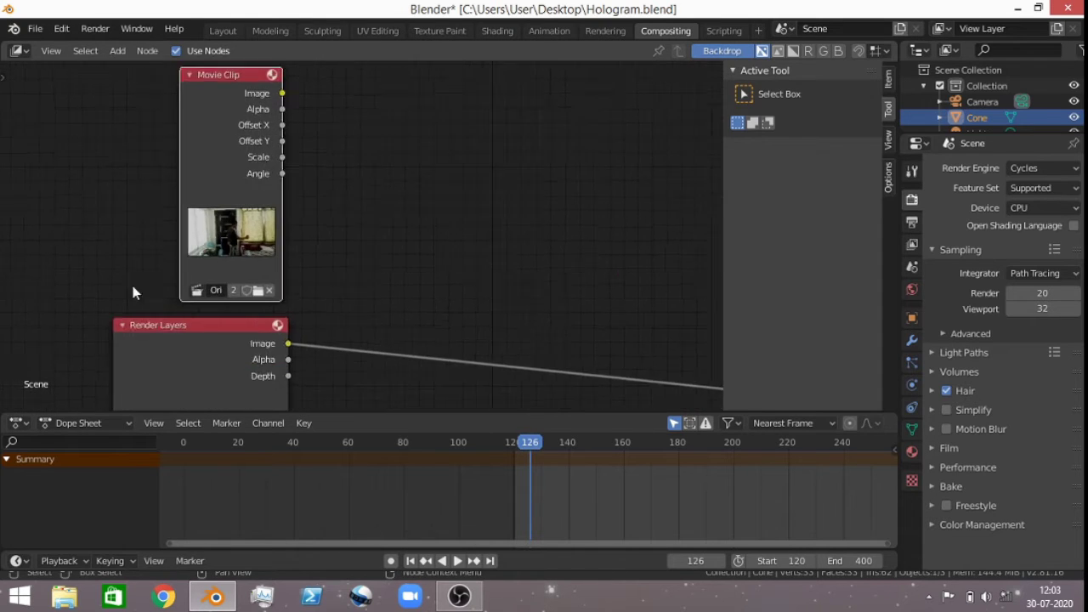
left_click(169, 300)
left_click(184, 325)
scroll(393, 275, "down", 5)
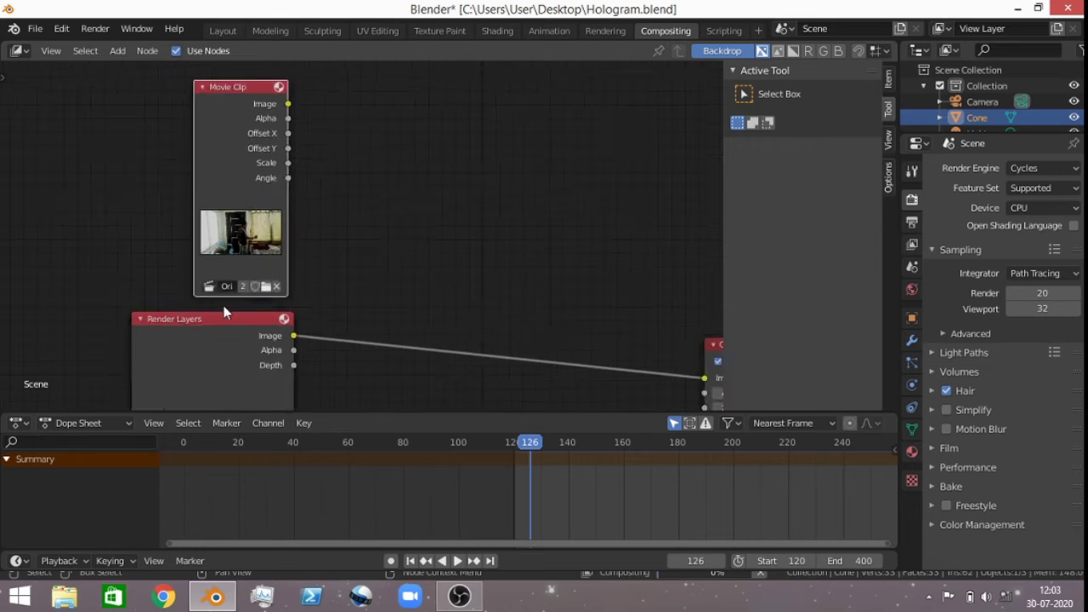
middle_click_drag(260, 221, 109, 189)
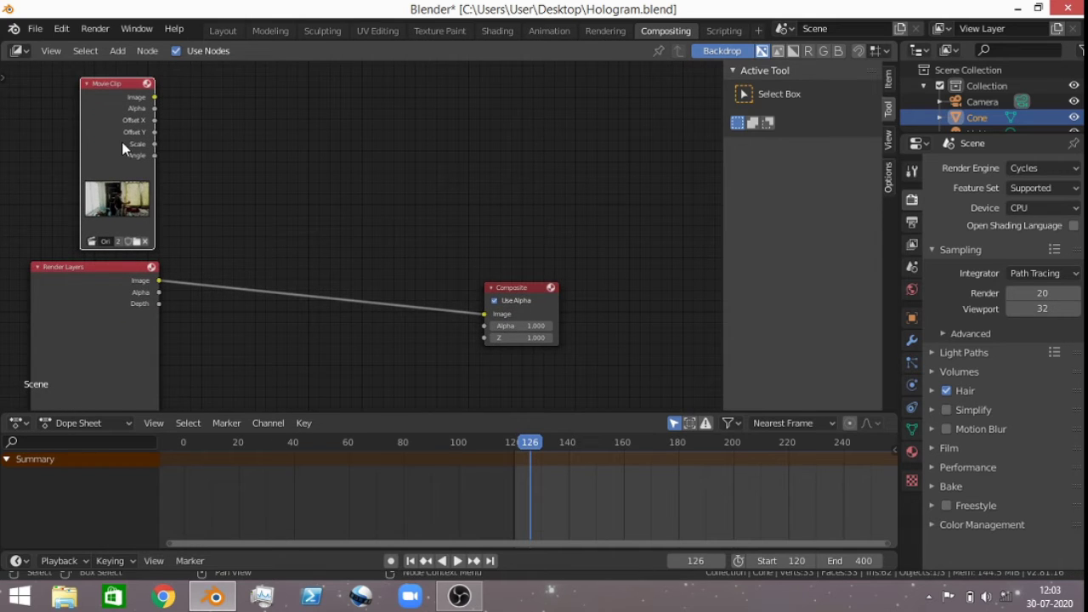
left_click(122, 142, "ctrl+shift")
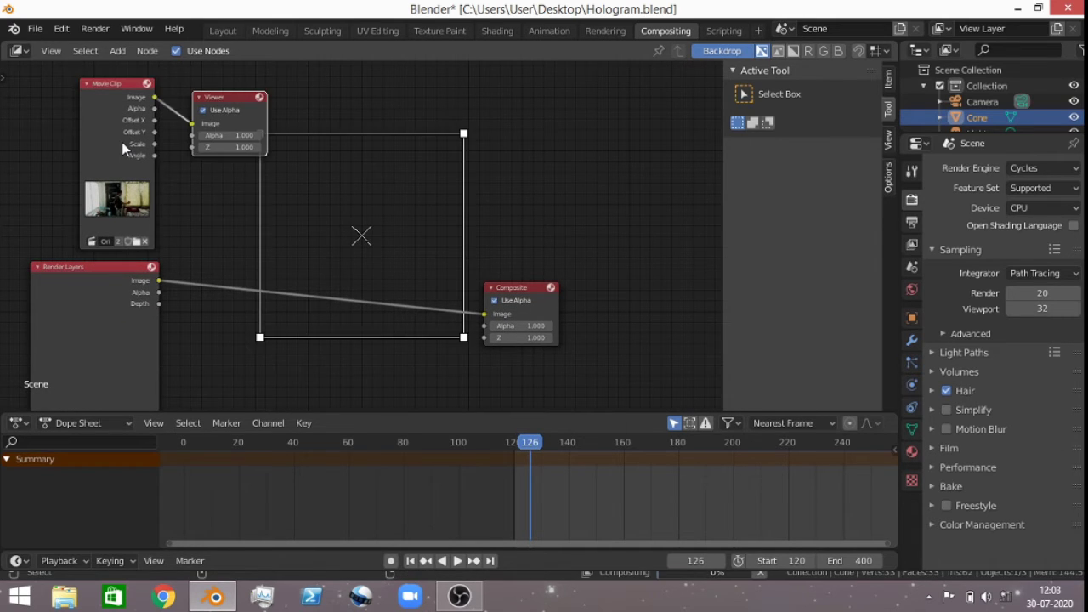
left_click_drag(230, 103, 523, 219)
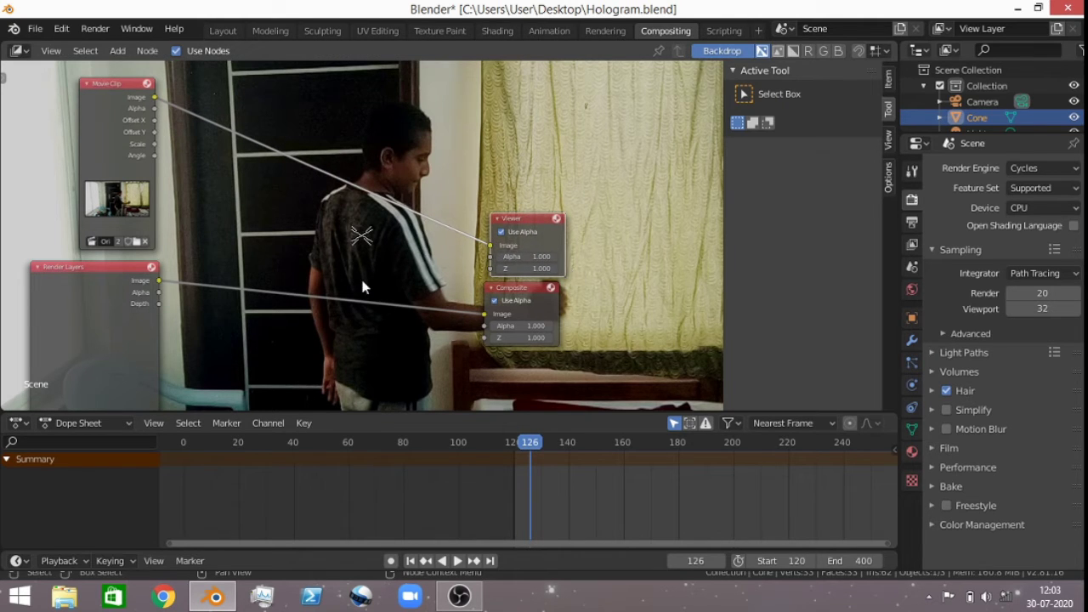
Step: Insert a Scale node on the link between the Movie Clip and Viewer nodes
key("shift+a")
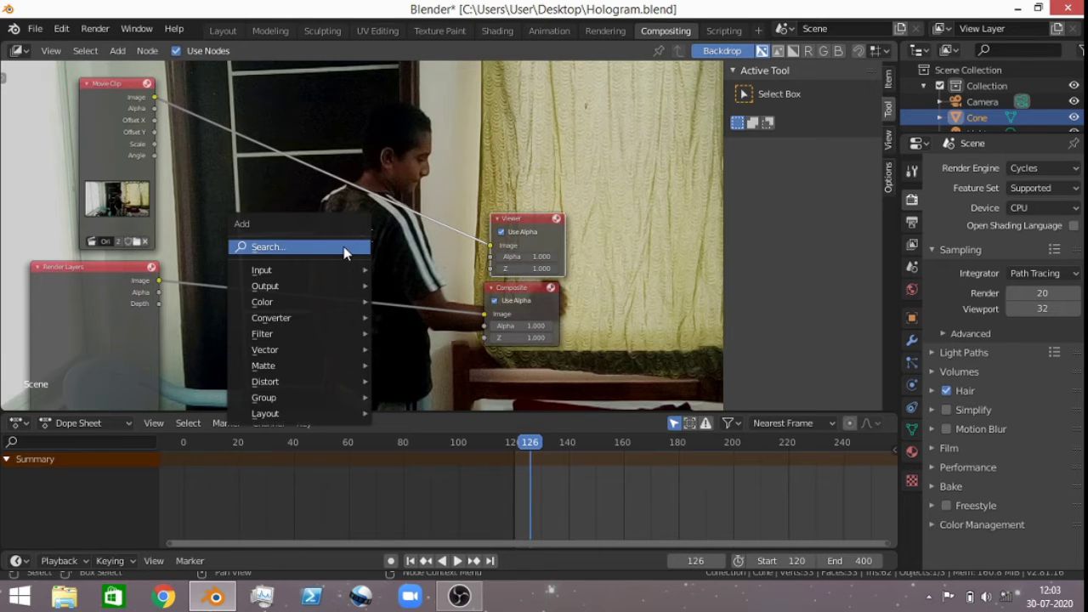
left_click(345, 247)
type("d")
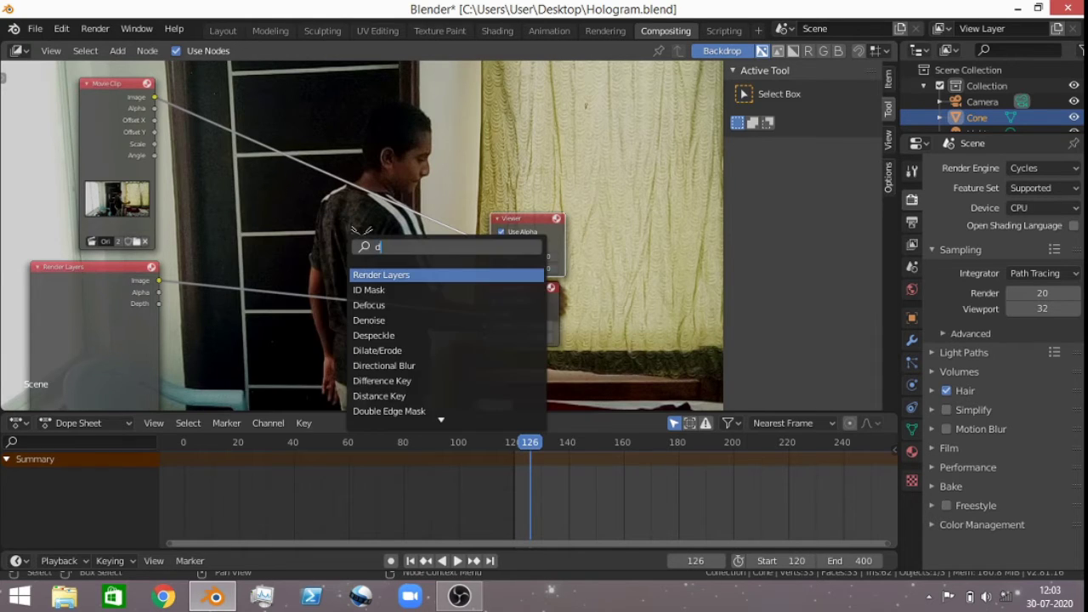
key("BackSpace")
type("scale")
key("Return")
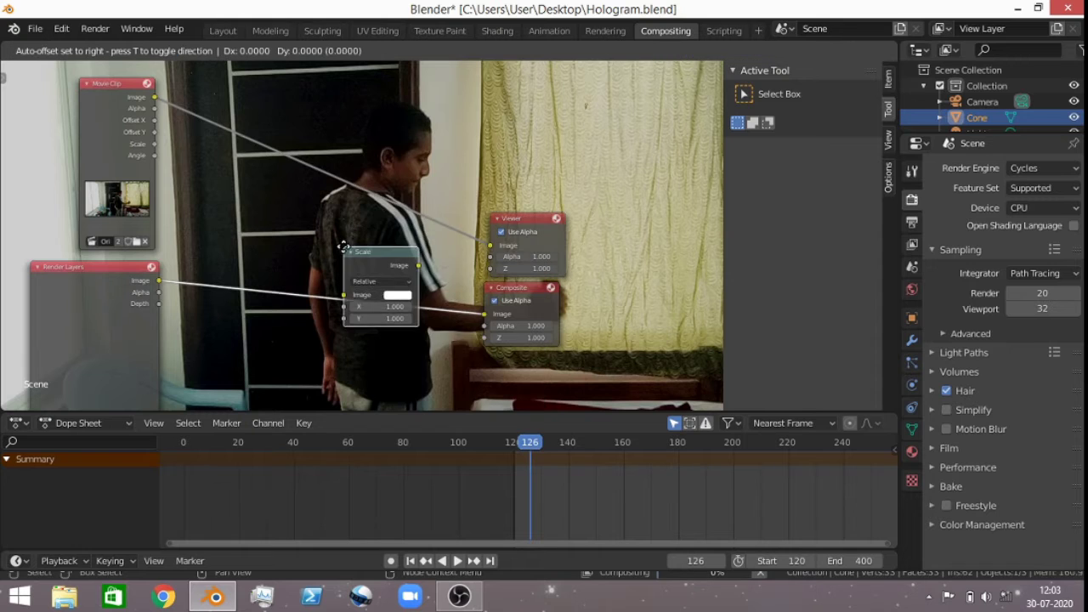
left_click(139, 98)
Step: Set the Scale node's space option to Render Size
scroll(315, 187, "up", 4)
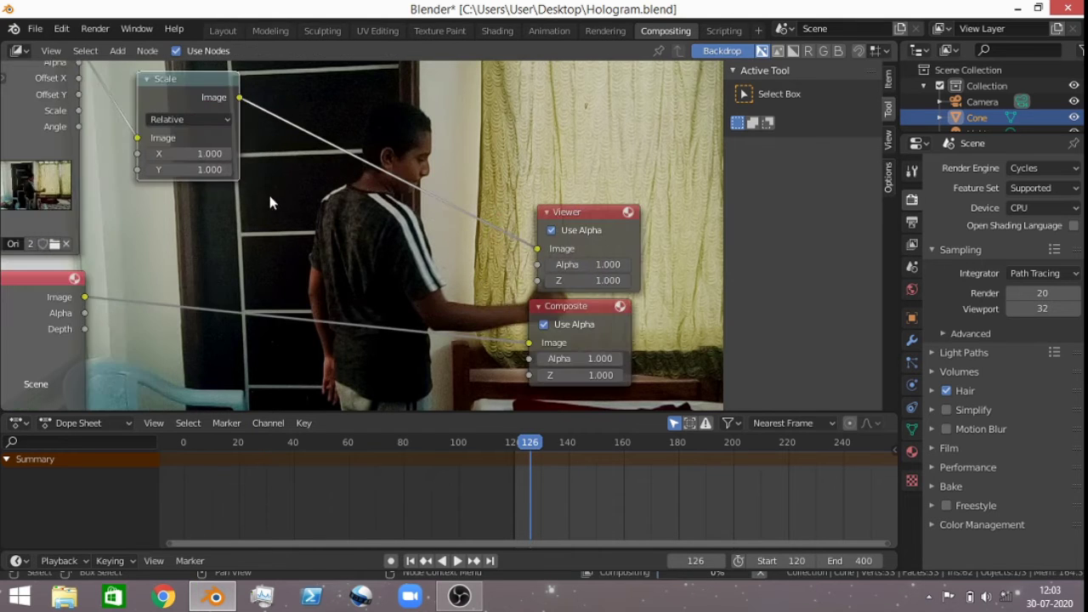
middle_click_drag(228, 140, 377, 236)
left_click(356, 219)
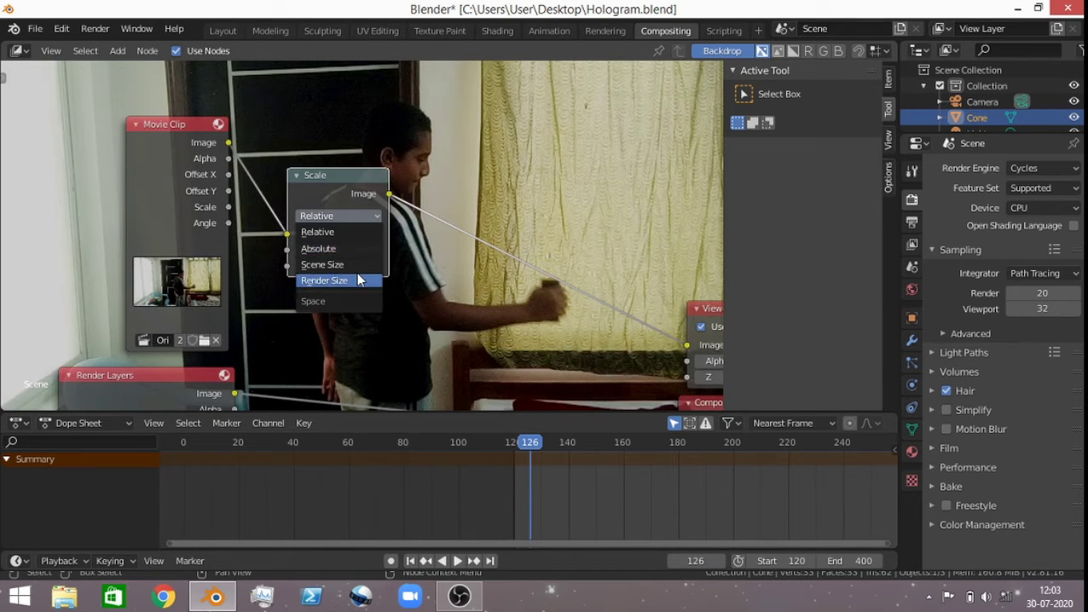
left_click(358, 280)
Step: Insert an Alpha Over node between Scale and Viewer, and feed the Render Layers image into its second image input
scroll(464, 294, "down", 3)
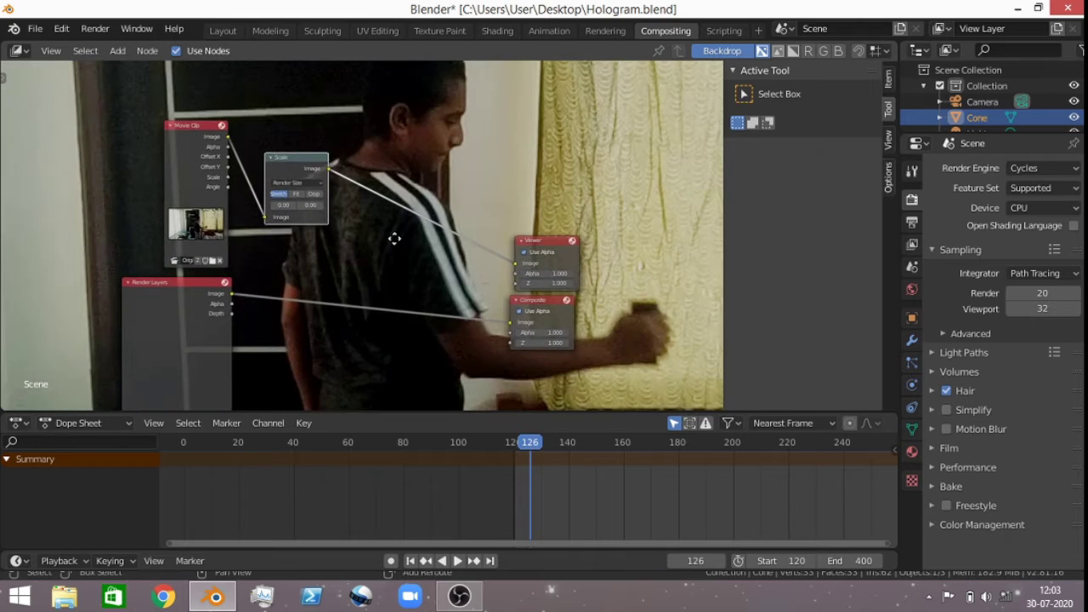
key("shift+a")
left_click(392, 242)
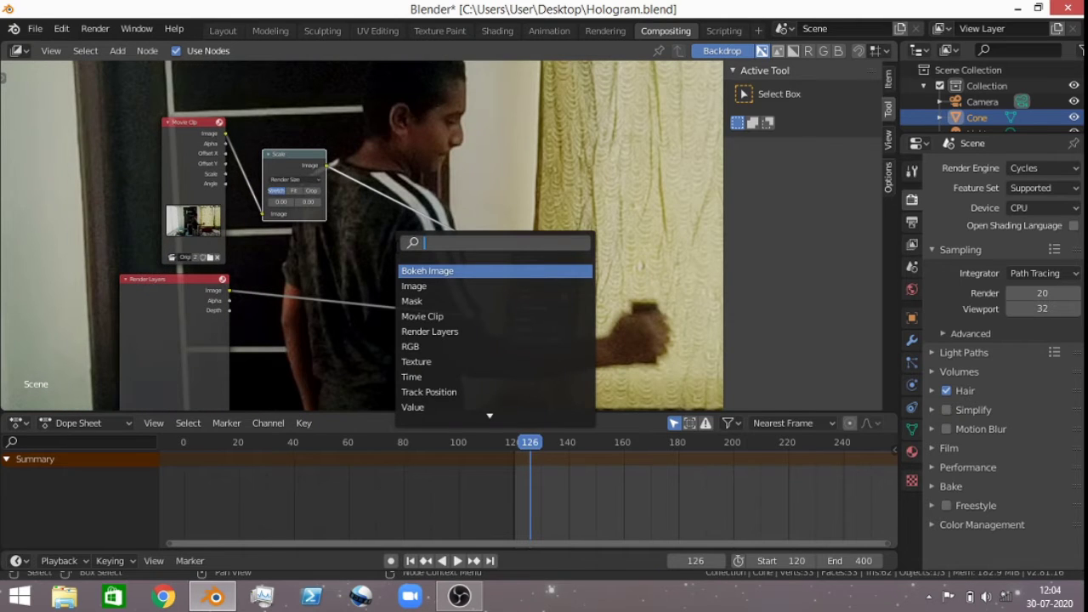
type("al")
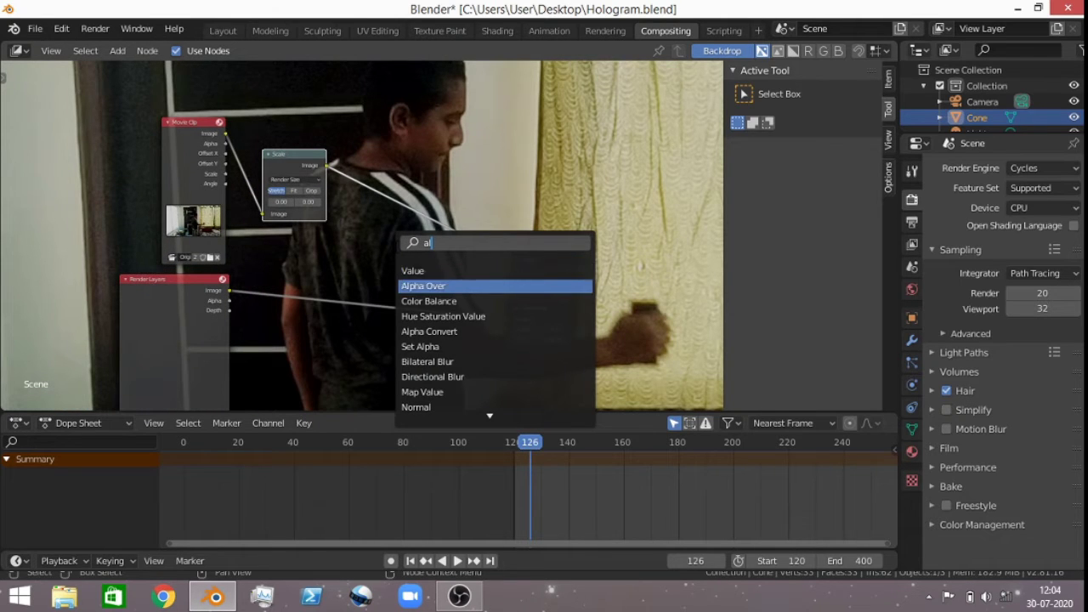
left_click(424, 286)
left_click(403, 244)
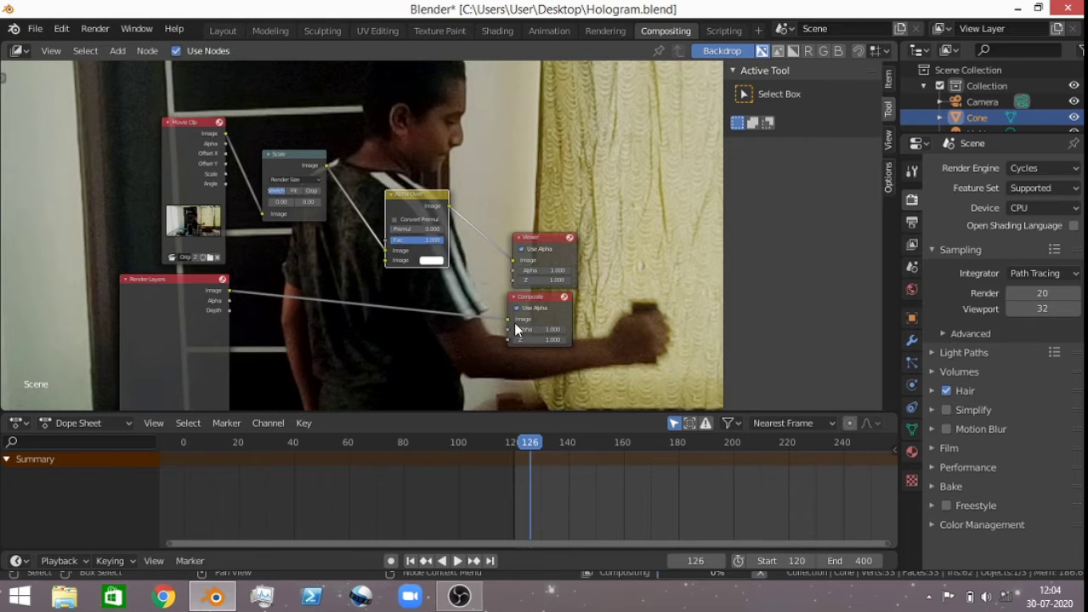
mouse_move(507, 320)
left_mouse_down()
mouse_move(375, 270)
mouse_move(385, 260)
left_mouse_up()
Step: Add a reroute point on the Alpha Over output, connect it to the Composite image input and move it down
right_click_drag(505, 219, 481, 267, "shift")
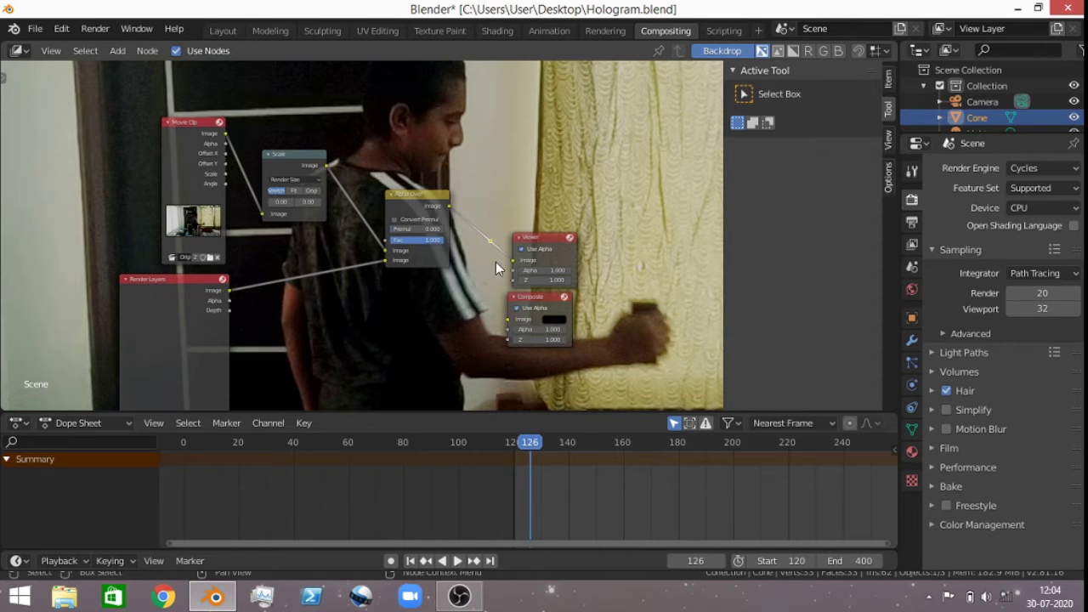
left_click_drag(490, 250, 507, 322)
left_click_drag(491, 243, 490, 290)
scroll(490, 290, "up", 3)
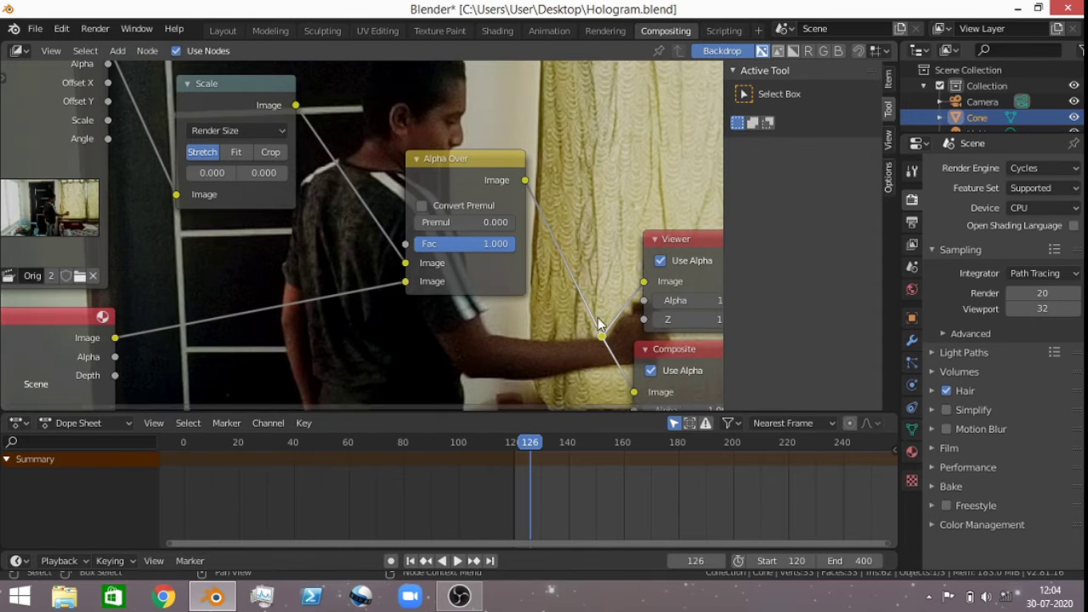
Step: Render frame 126 as a still image
scroll(473, 263, "down", 5)
middle_click_drag(471, 247, 495, 210)
left_click(90, 29)
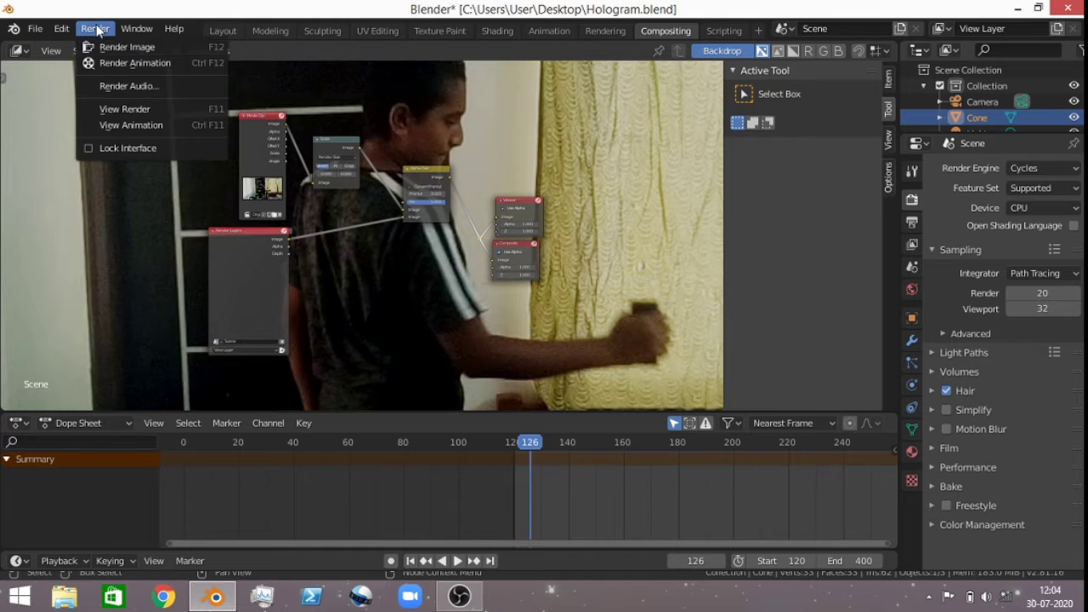
left_click(97, 28)
left_click(92, 30)
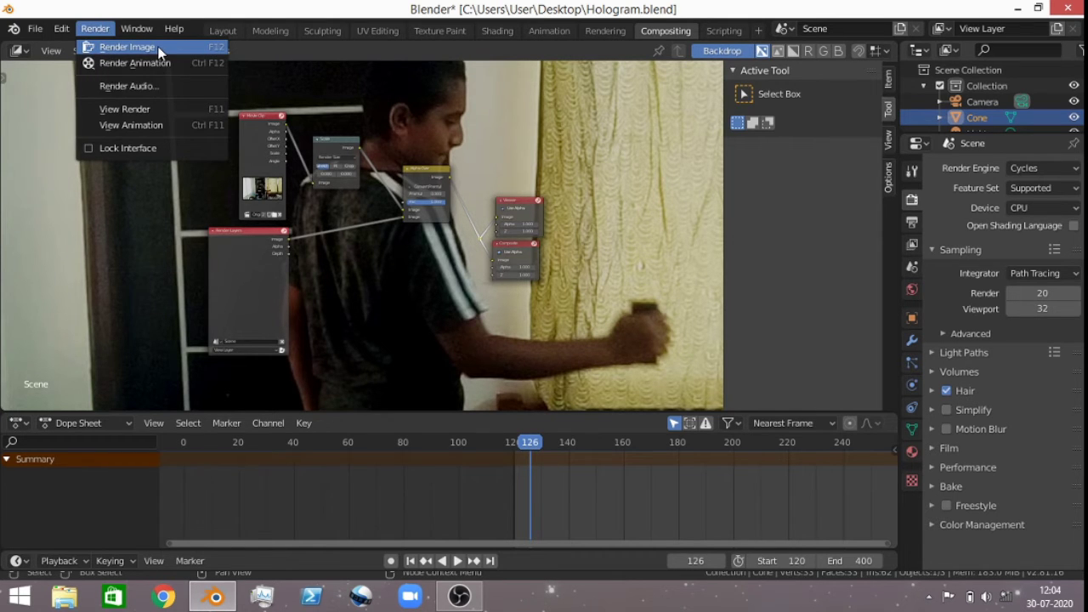
left_click(111, 49)
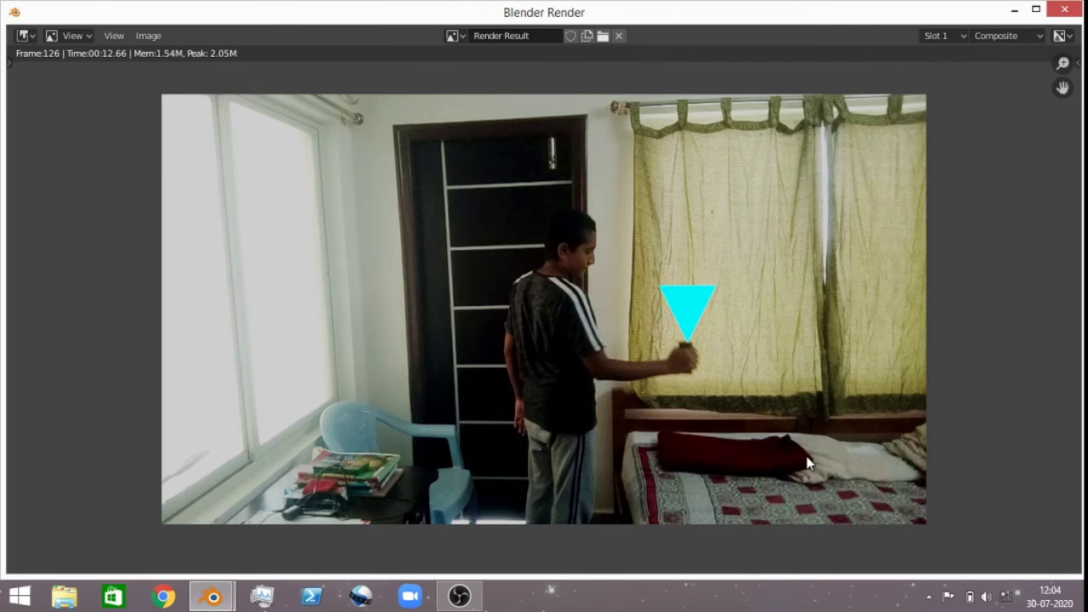
Step: Examine the cyan cone above the hand in the rendered image up close and close the render window
scroll(925, 453, "up", 3)
middle_click_drag(796, 430, 681, 447)
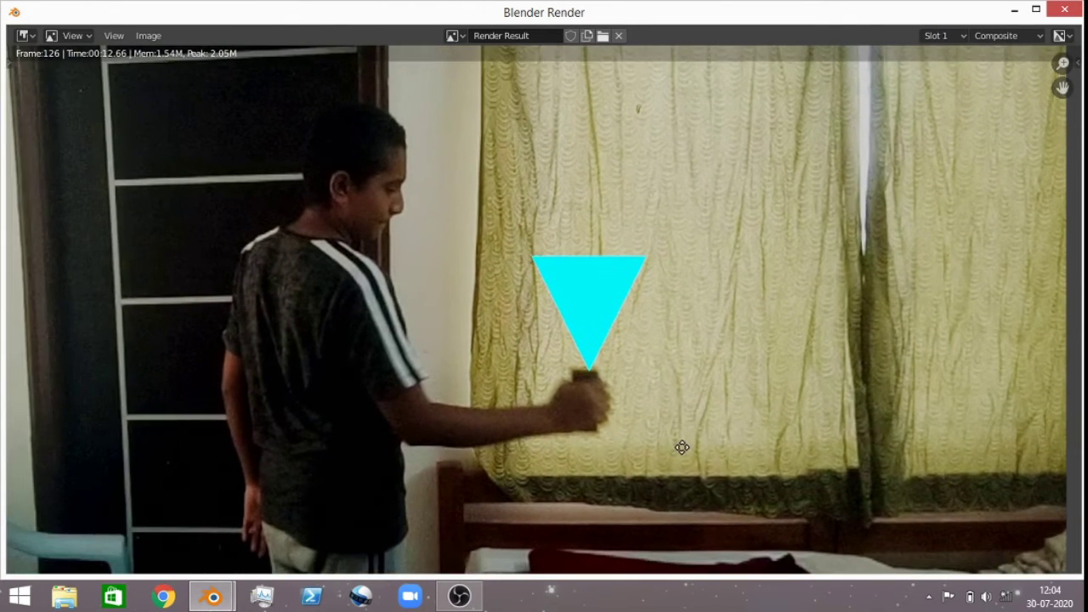
scroll(717, 425, "up", 4)
scroll(719, 408, "down", 2)
middle_click_drag(687, 365, 703, 414)
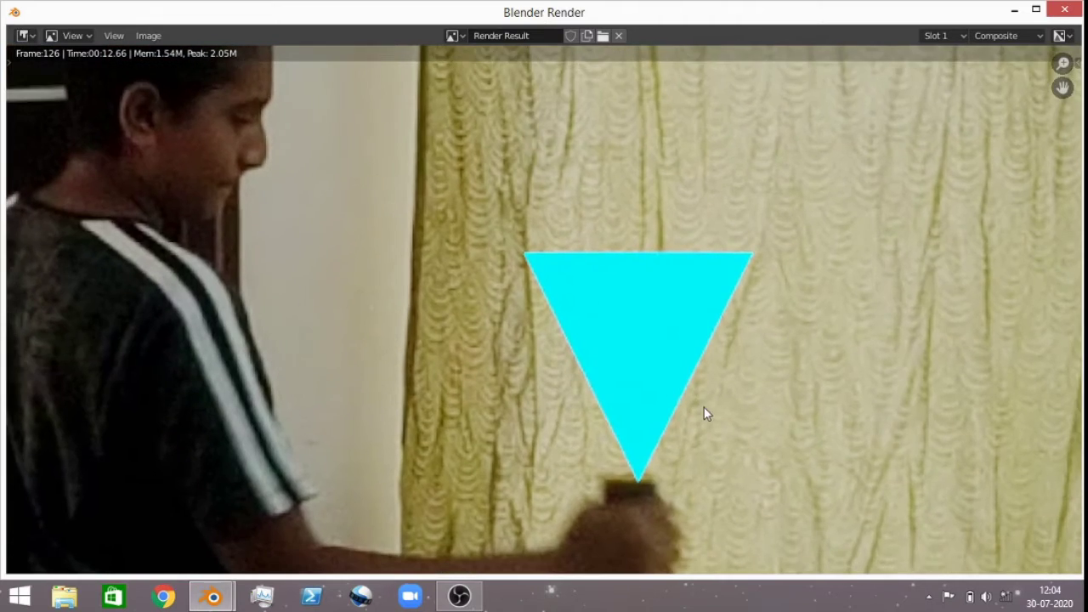
scroll(702, 413, "down", 3)
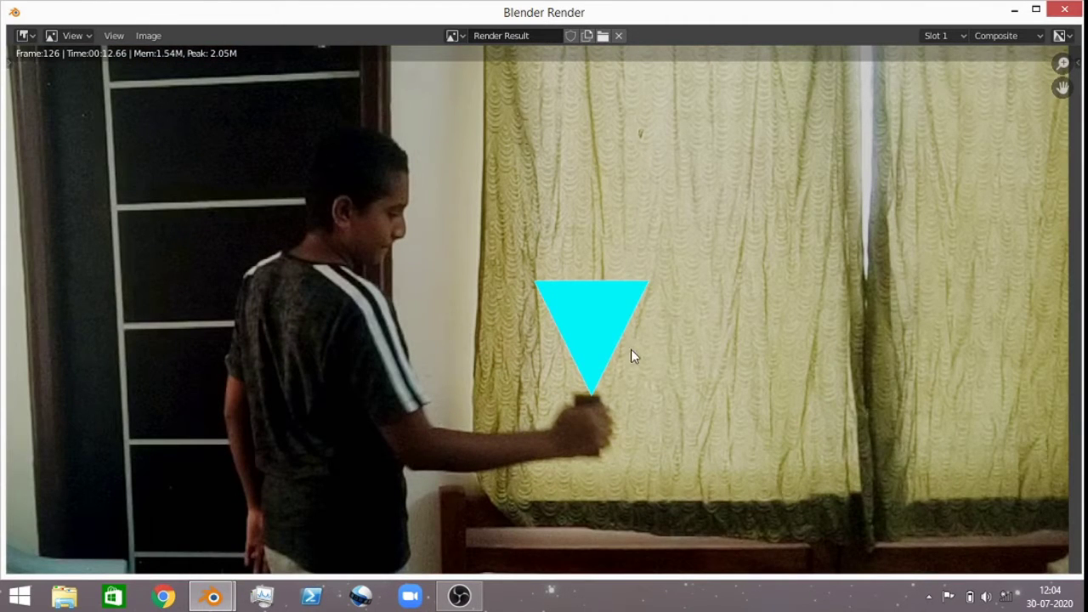
scroll(599, 363, "up", 3)
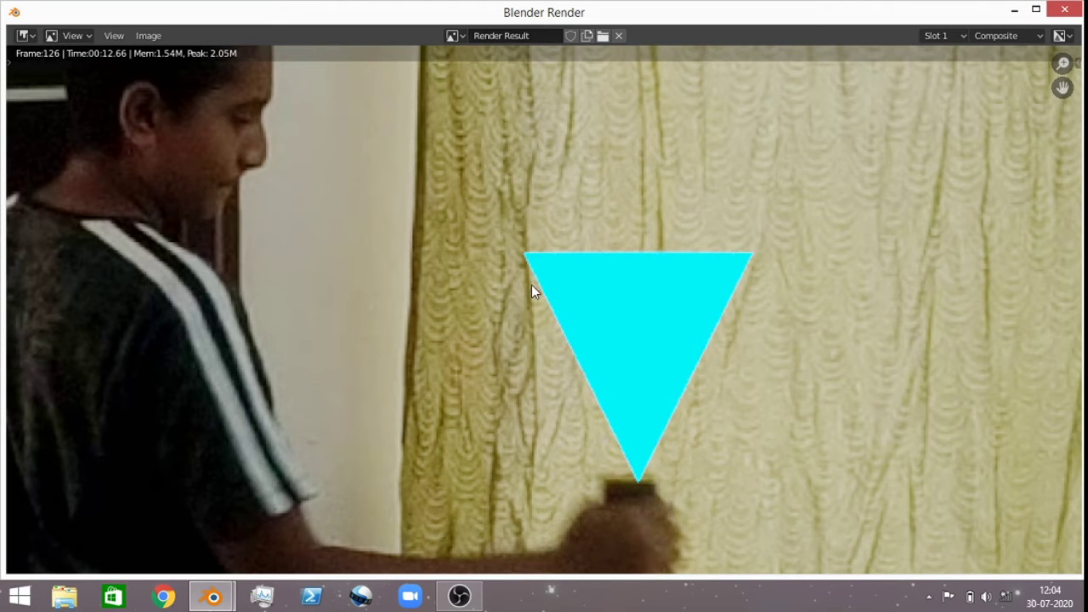
left_click(1064, 10)
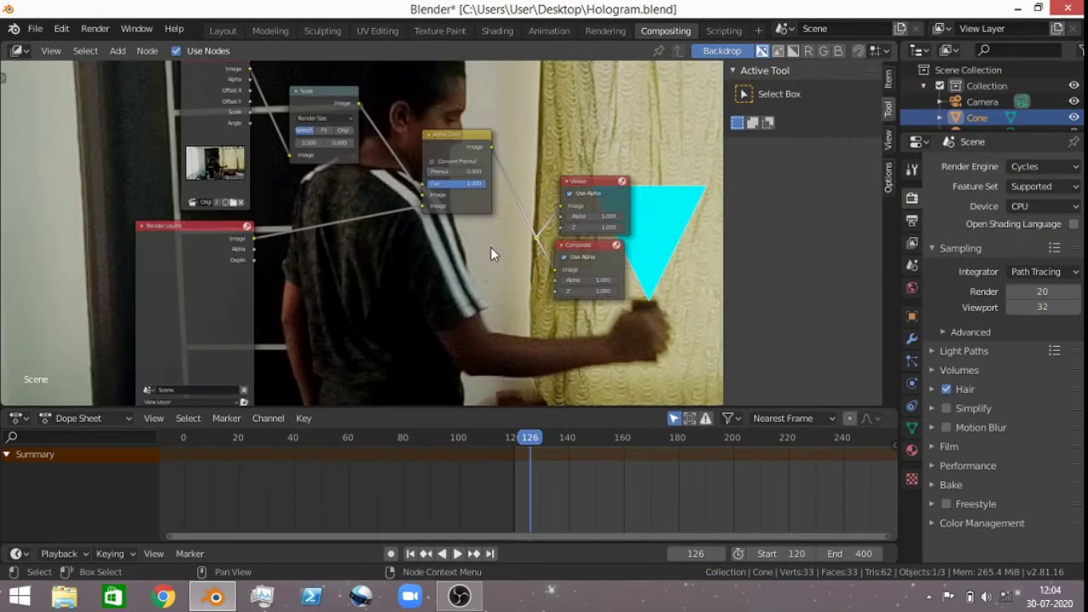
middle_click_drag(349, 207, 371, 173)
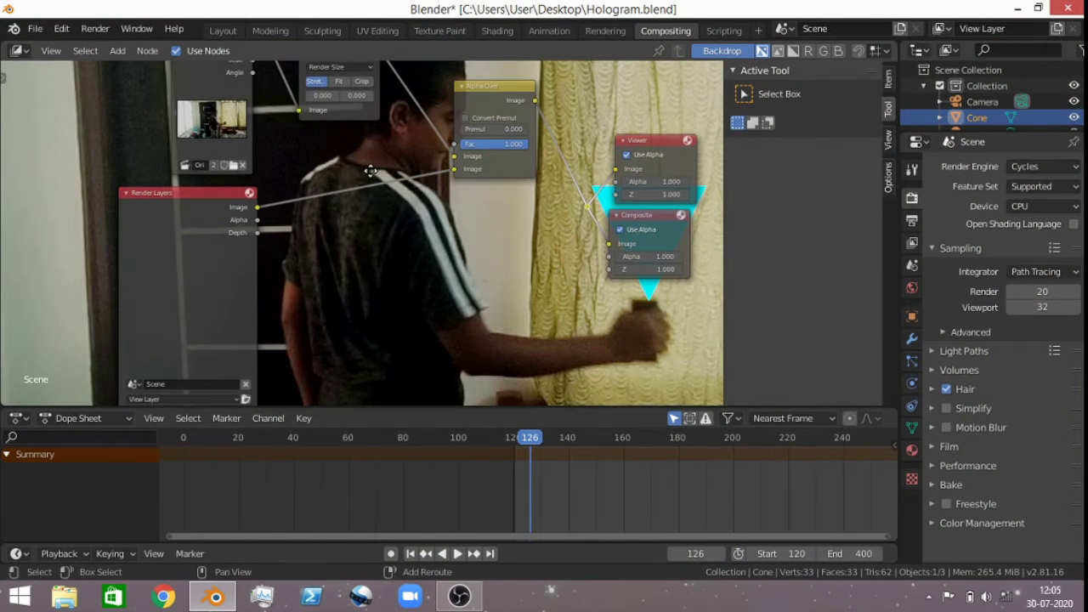
scroll(518, 255, "up", 4)
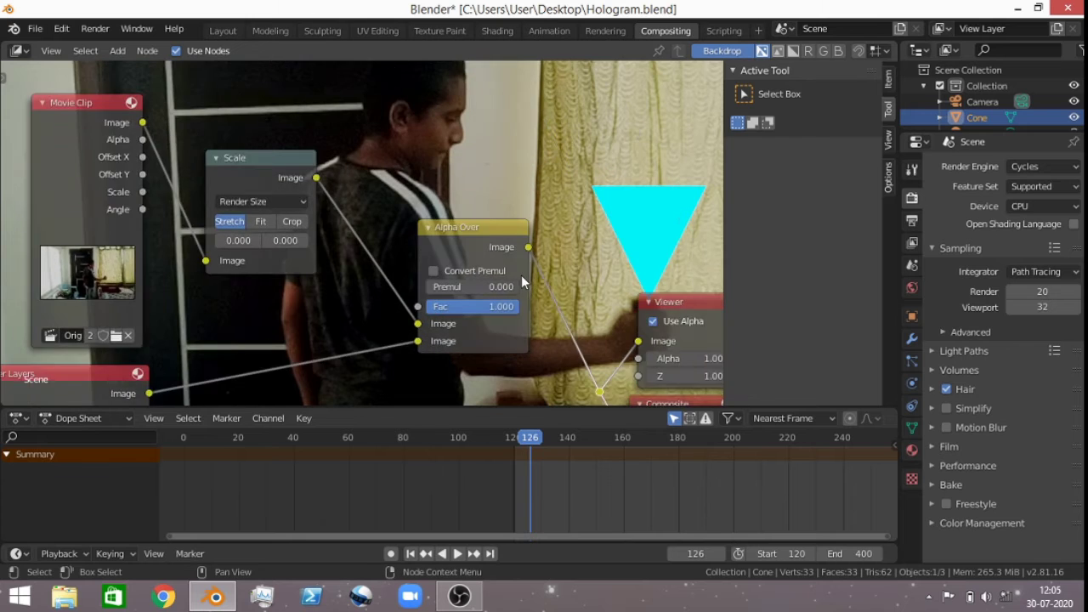
Step: Try different Fac values on the Alpha Over node and set it to about 0.633 for a semi-transparent cone
left_click_drag(471, 262, 446, 259)
middle_click_drag(610, 346, 430, 283)
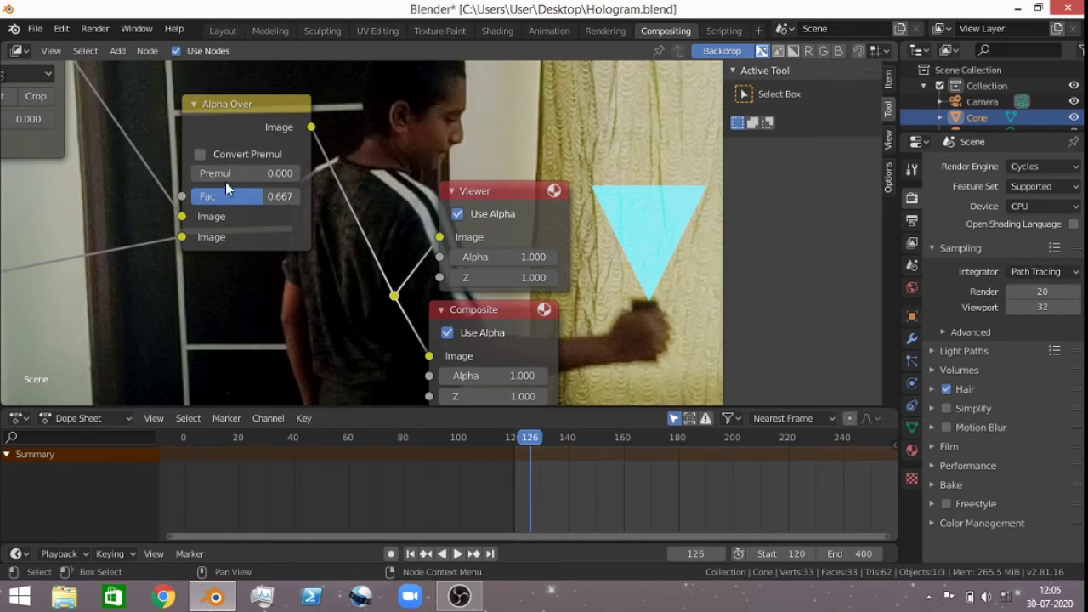
left_click_drag(263, 196, 302, 196)
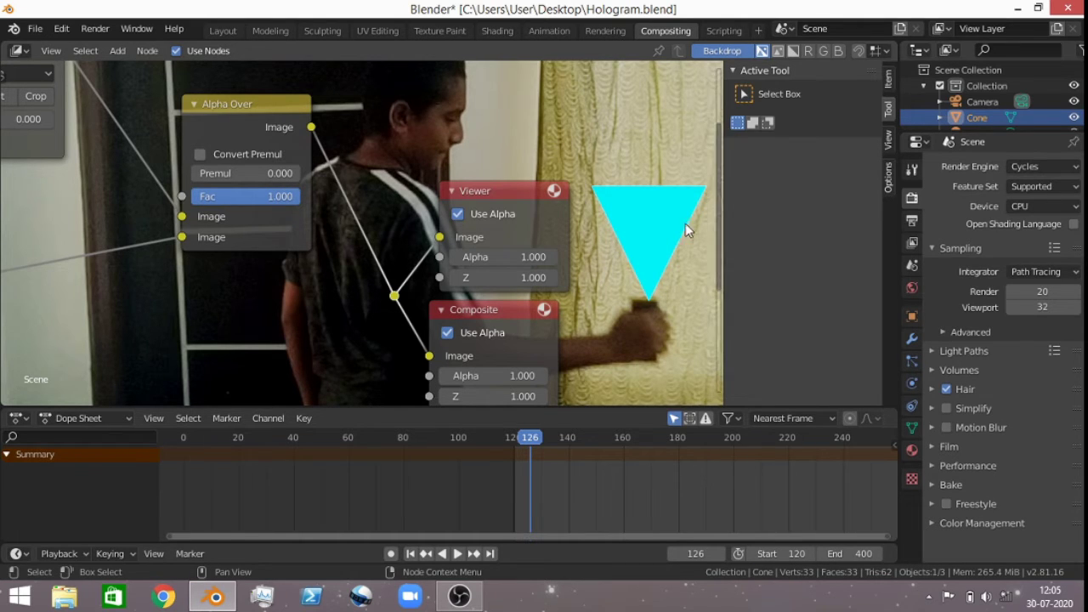
left_click_drag(293, 199, 194, 197)
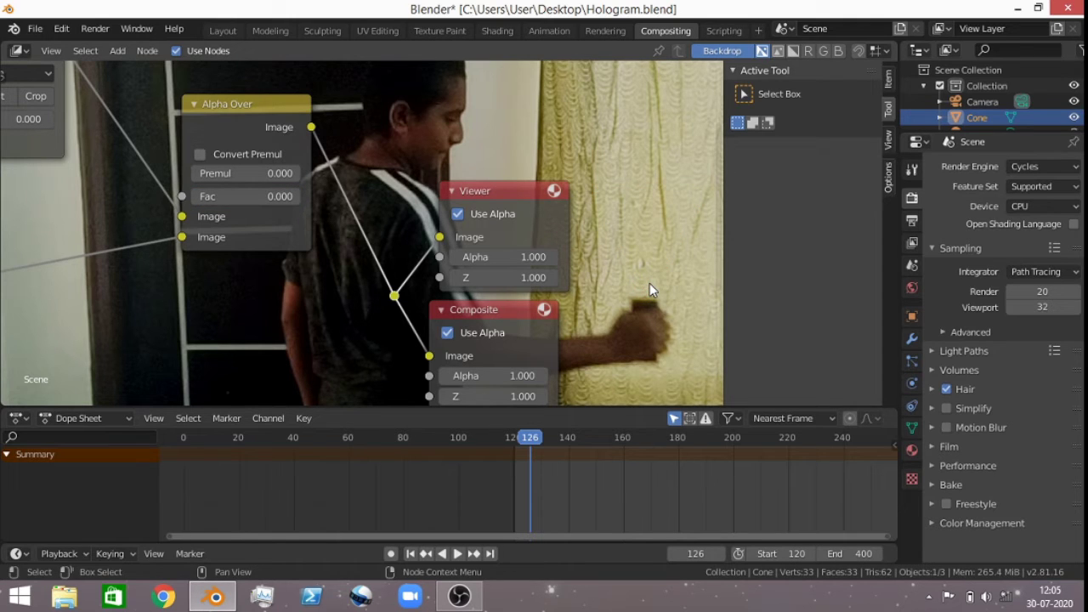
left_click_drag(194, 196, 257, 196)
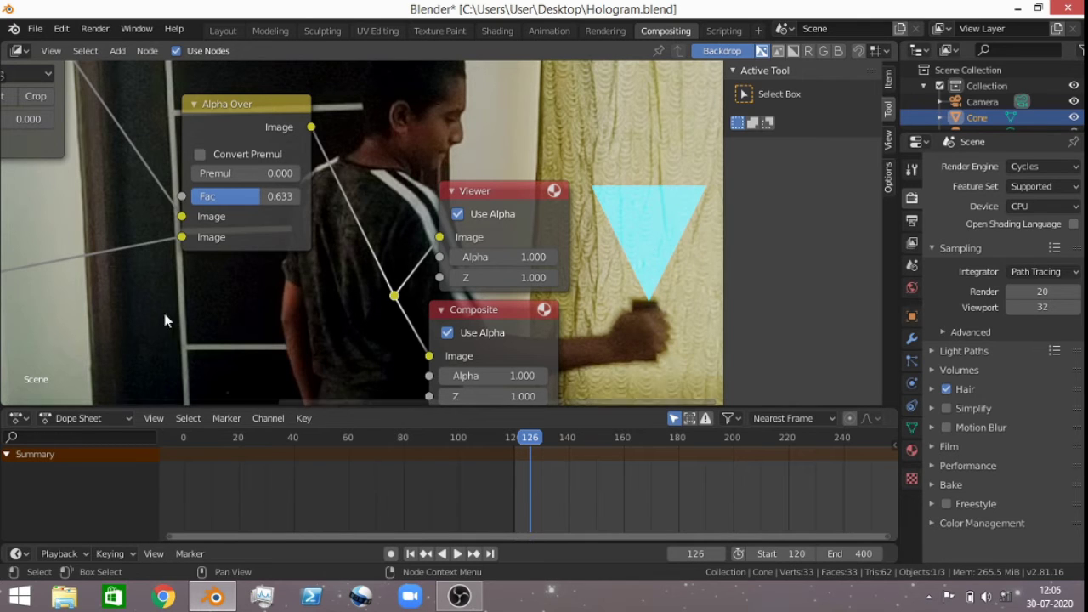
Step: Insert a Blur node on the link between Render Layers and the second image input of Alpha Over
scroll(162, 309, "down", 3)
middle_click_drag(340, 223, 475, 148)
key("shift+a")
left_click(308, 332)
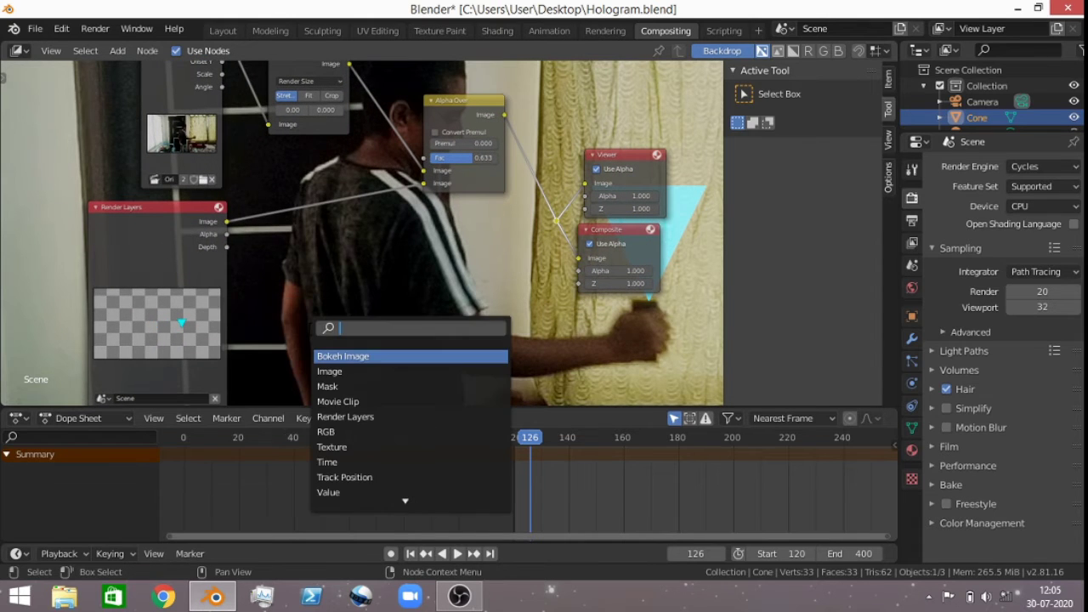
type("blur")
key("Down")
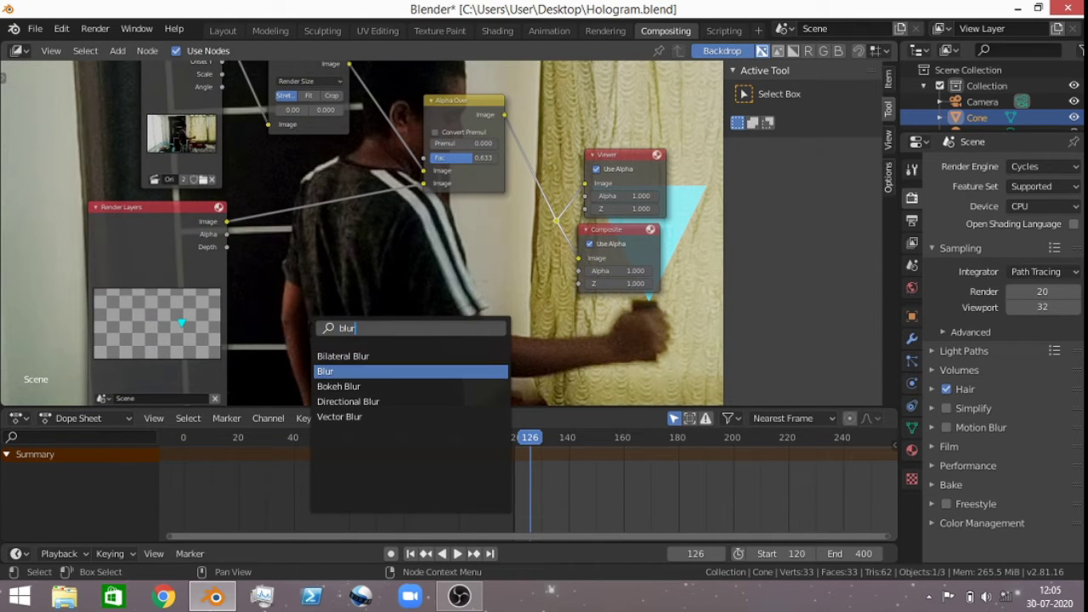
key("Return")
left_click(265, 169)
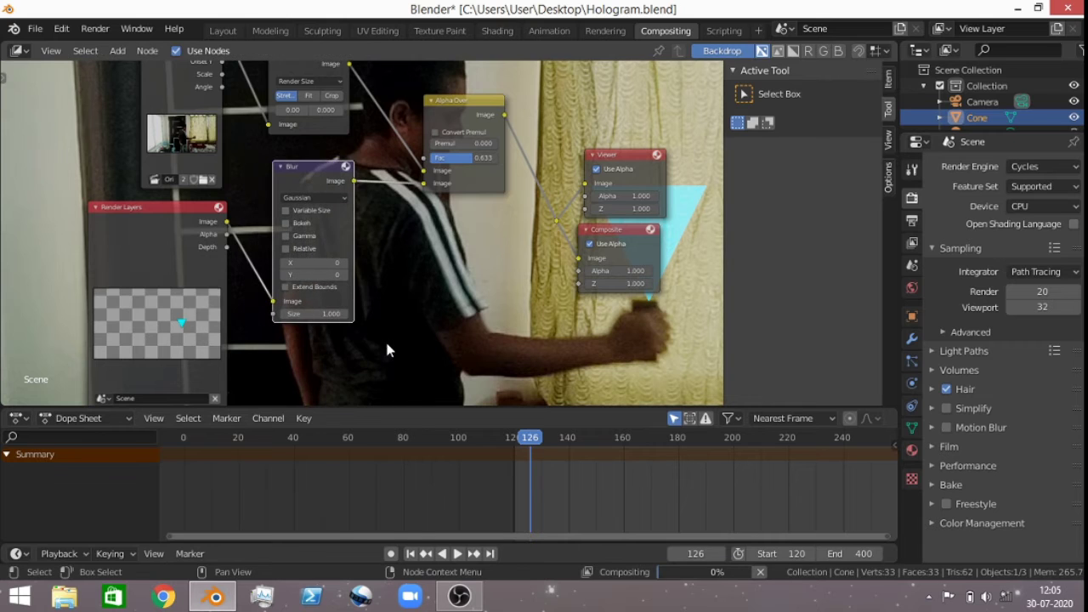
Step: Set the Blur node's X size to 2
scroll(359, 238, "up", 2)
scroll(336, 273, "up", 1)
left_click(305, 280)
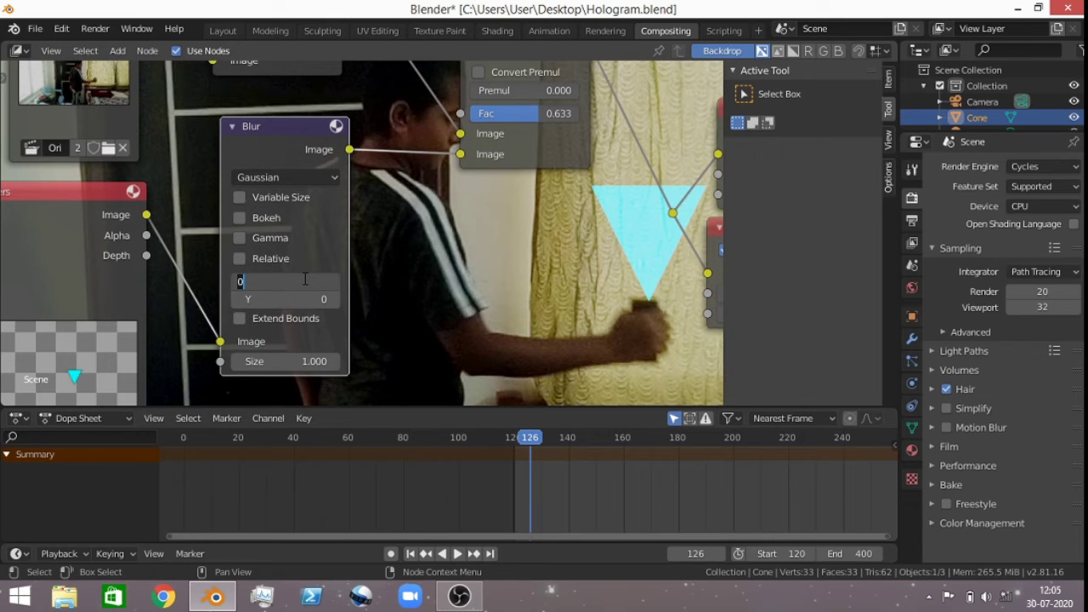
type("2")
key("Return")
Step: In the Layout workspace, add a text object and rotate it 90° about the global X axis
left_click(232, 30)
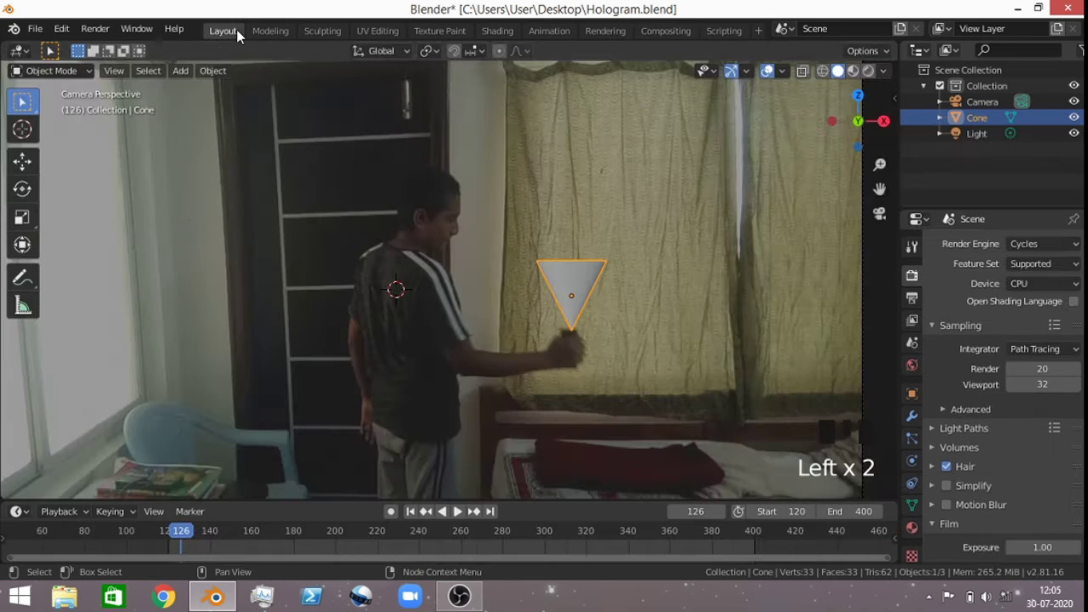
scroll(502, 285, "down", 2)
key("shift+a")
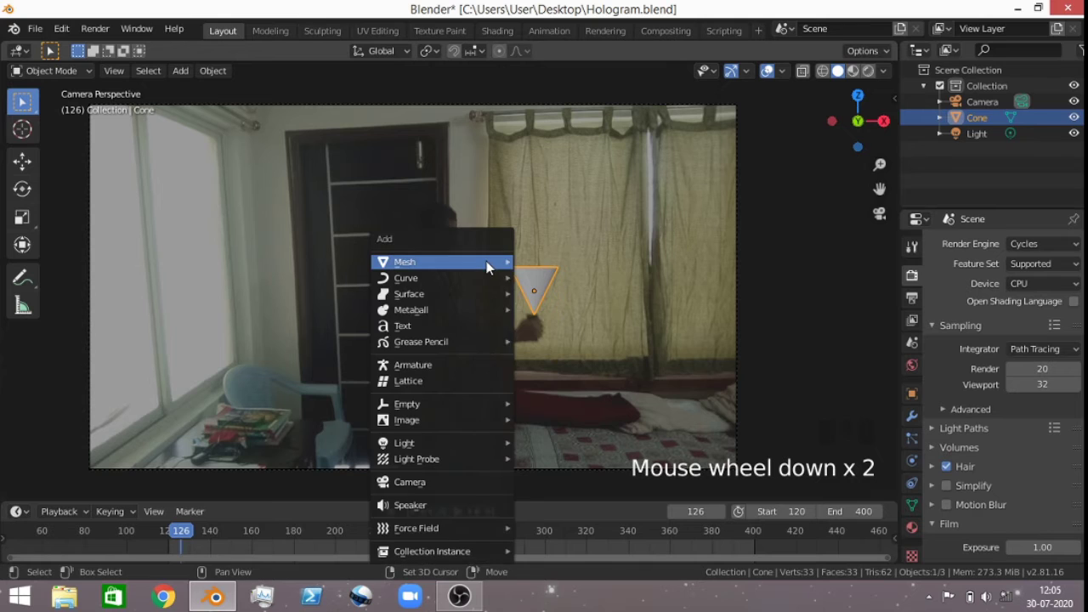
left_click(457, 325)
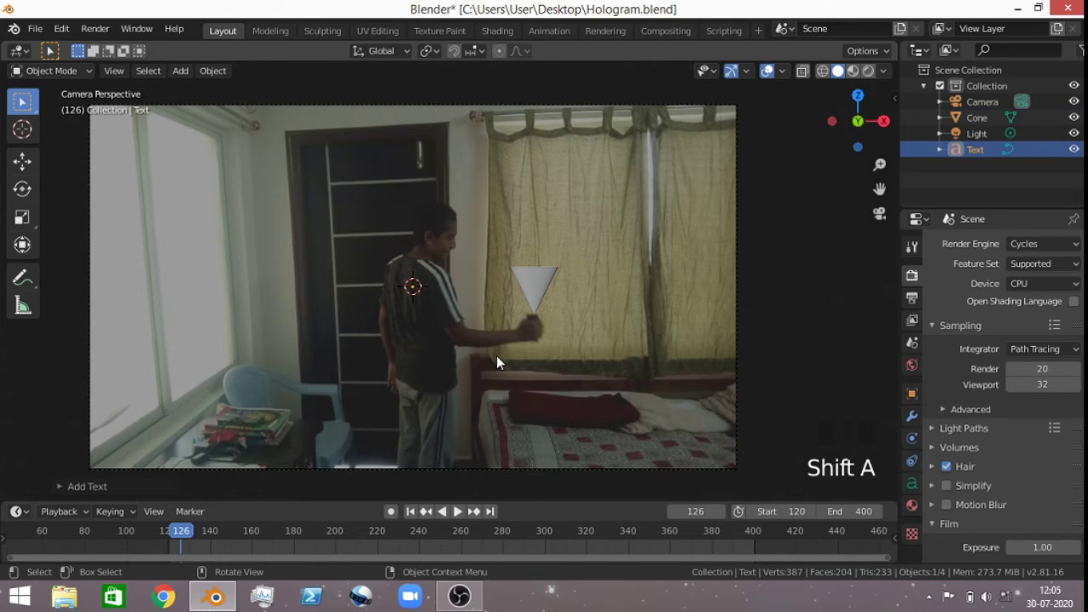
type("r")
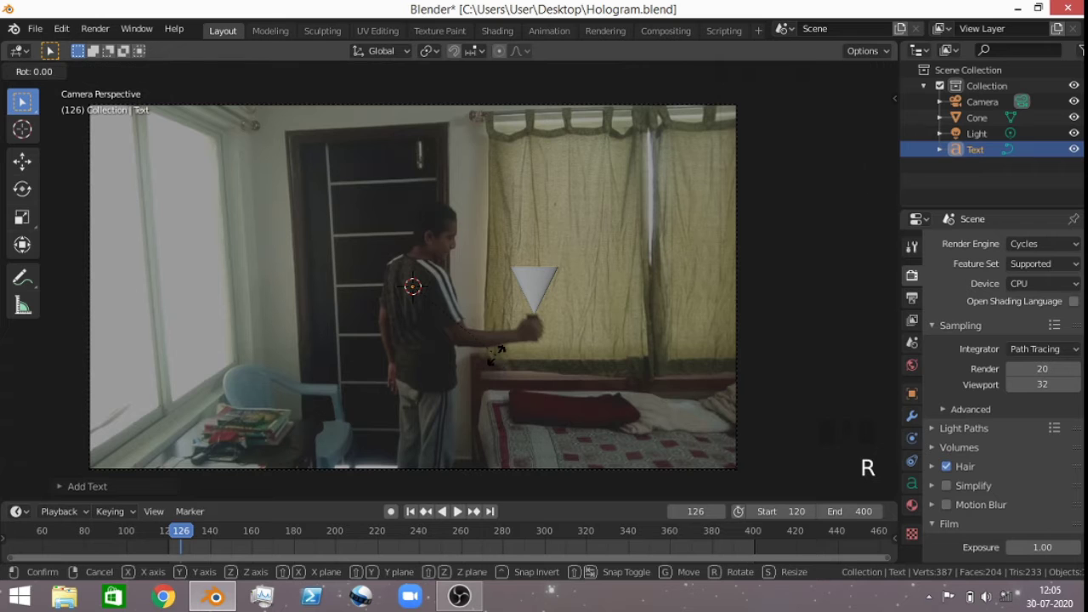
type("x90")
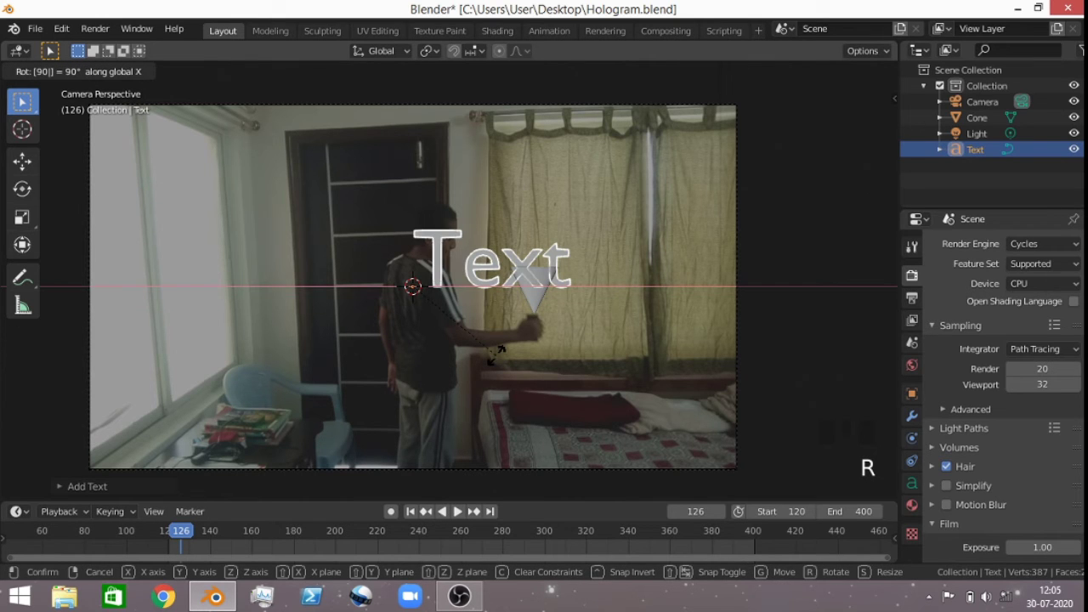
key("Return")
scroll(696, 421, "up", 3)
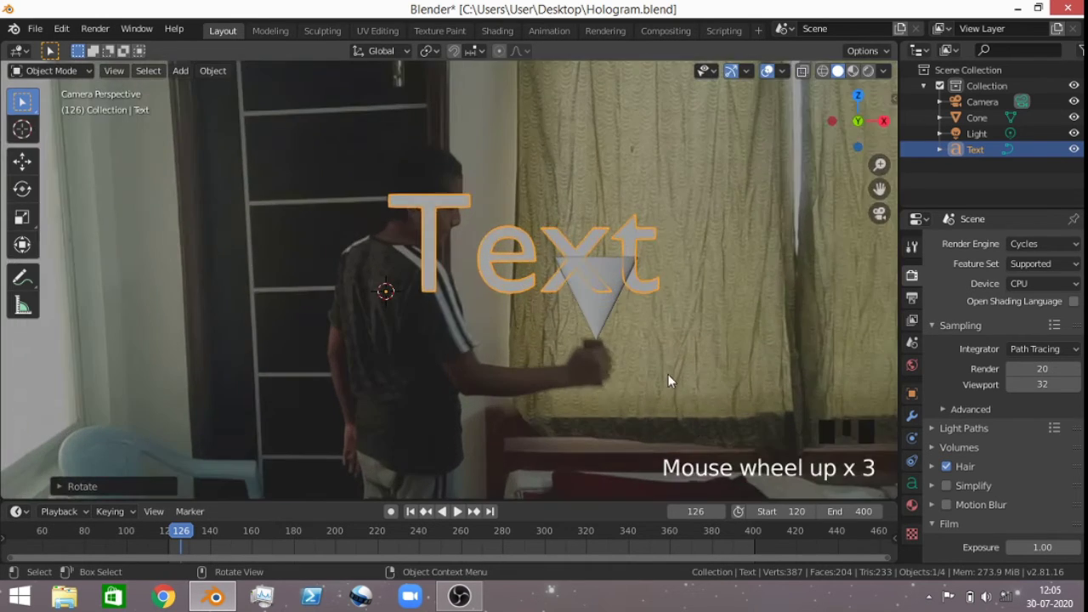
Step: Replace the text object's default wording with "Do you accept the mission"
key("Tab")
key("BackSpace")
key("BackSpace")
key("BackSpace")
key("BackSpace")
key("BackSpace")
key("BackSpace")
key("BackSpace")
key("BackSpace")
key("BackSpace")
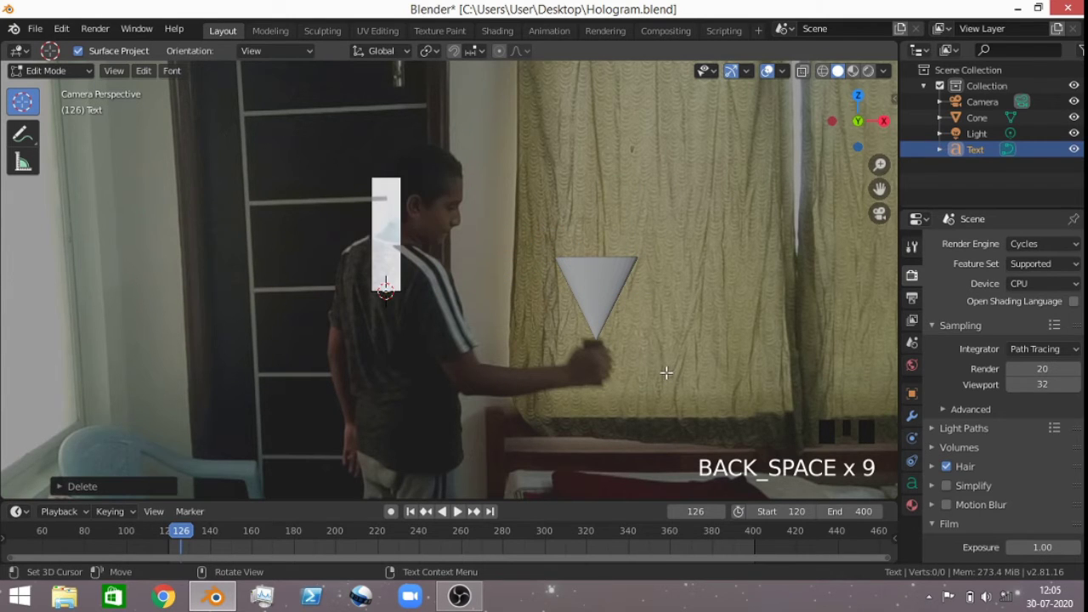
type("Doyou")
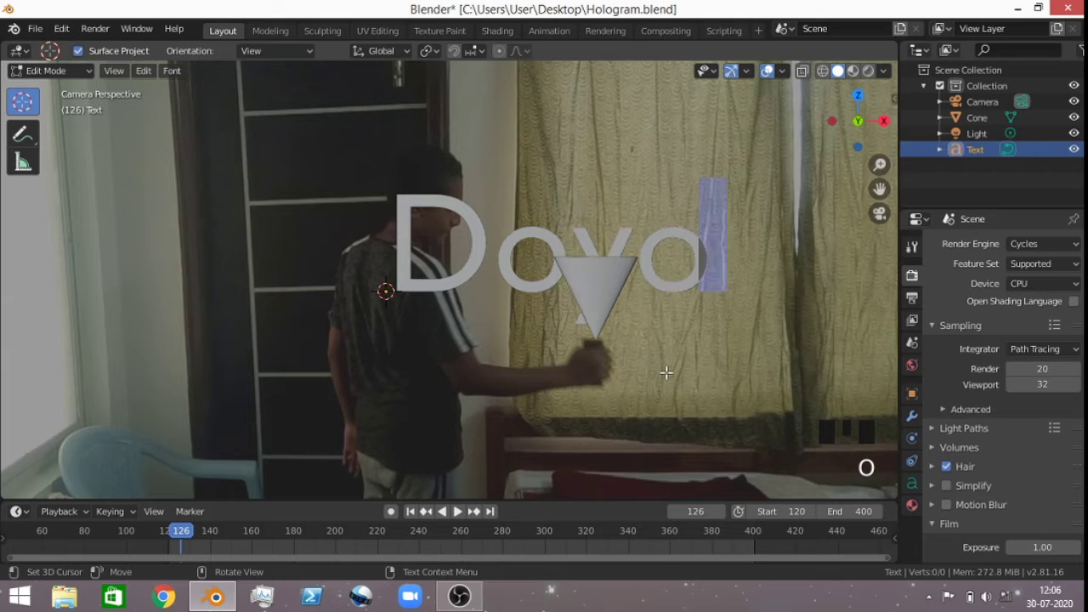
key("BackSpace")
key("BackSpace")
key("BackSpace")
key("BackSpace")
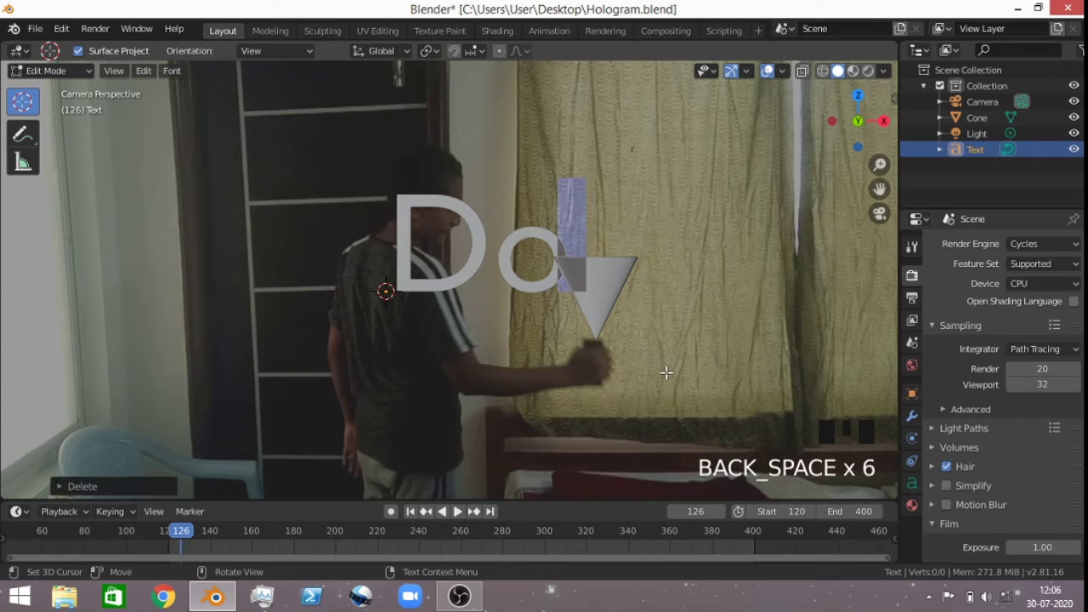
type("you ")
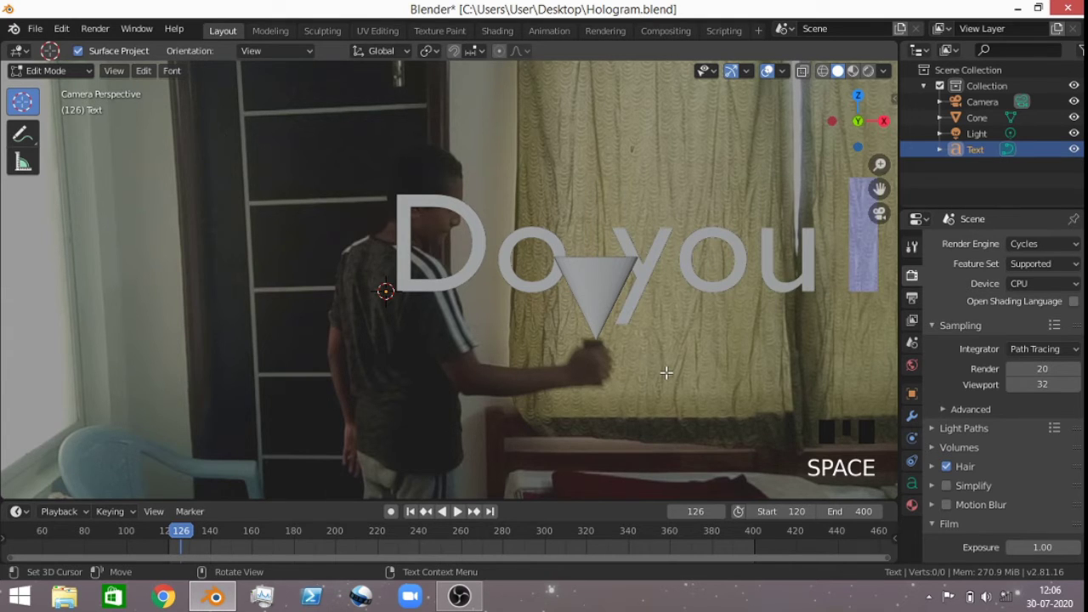
type("acept ")
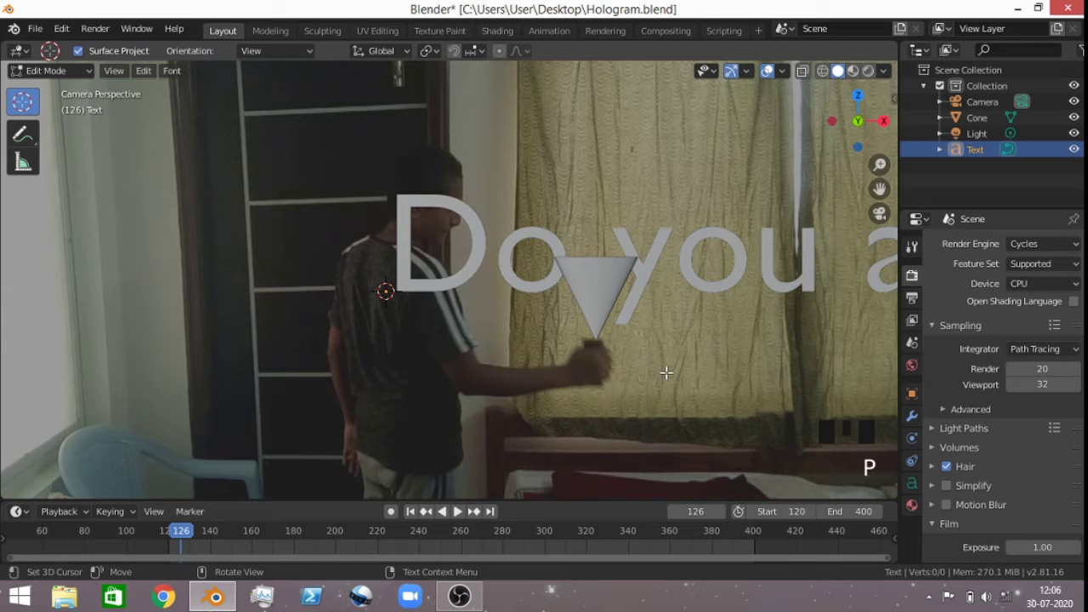
type("mission")
key("Tab")
Step: Scale the text down to fit within the camera frame and move it above the cone
scroll(595, 376, "down", 8)
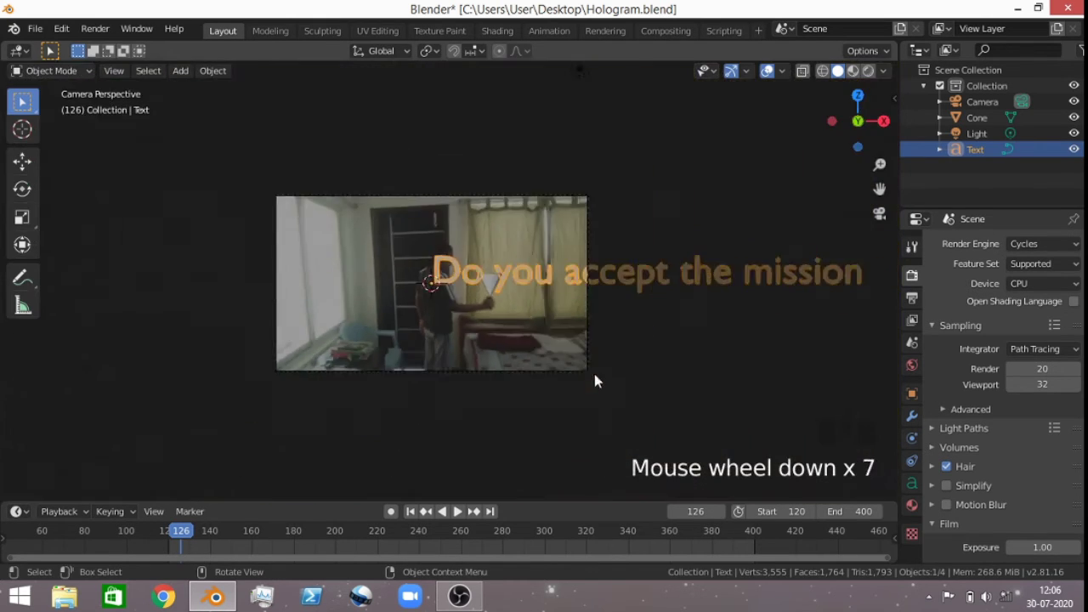
key("s")
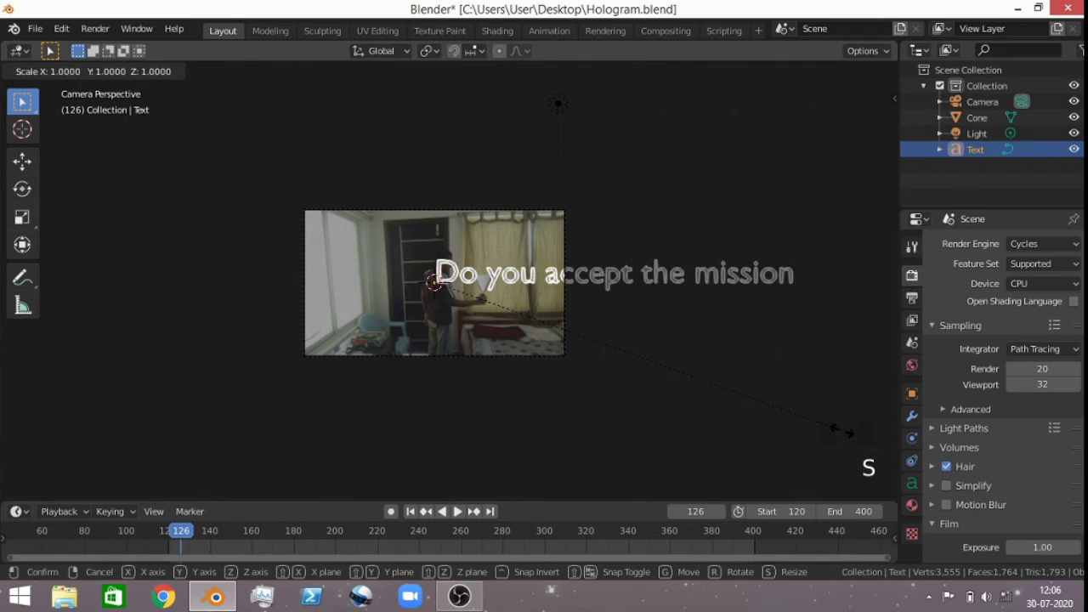
left_click(537, 352)
scroll(554, 298, "up", 9)
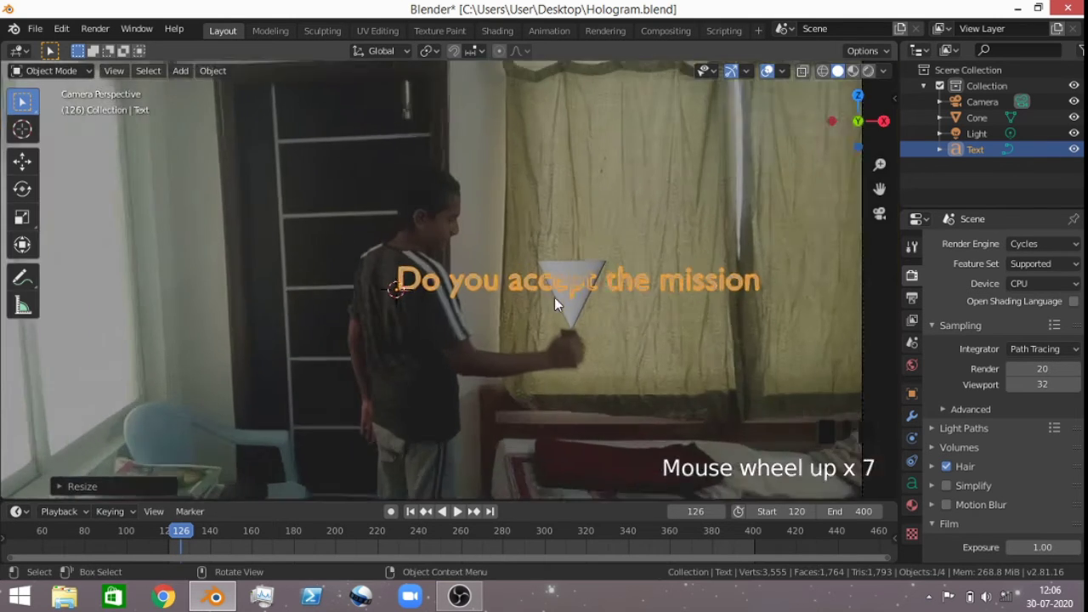
key("g")
left_click(664, 246)
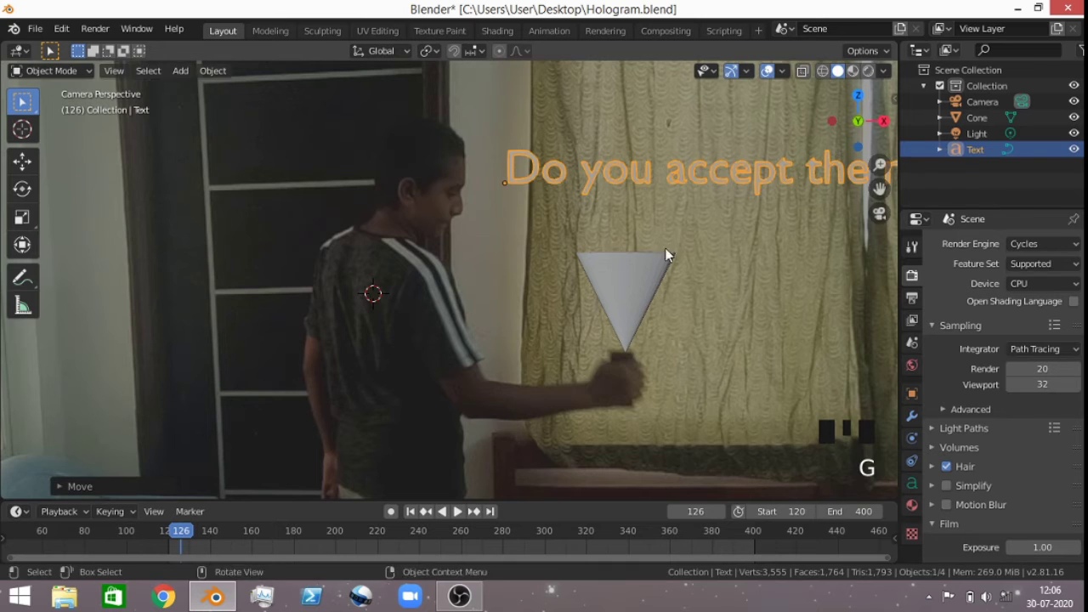
Step: Scale the text again to about 0.52 and shift it closer to the cone
middle_click_drag(672, 321, 530, 375, "shift")
key("s")
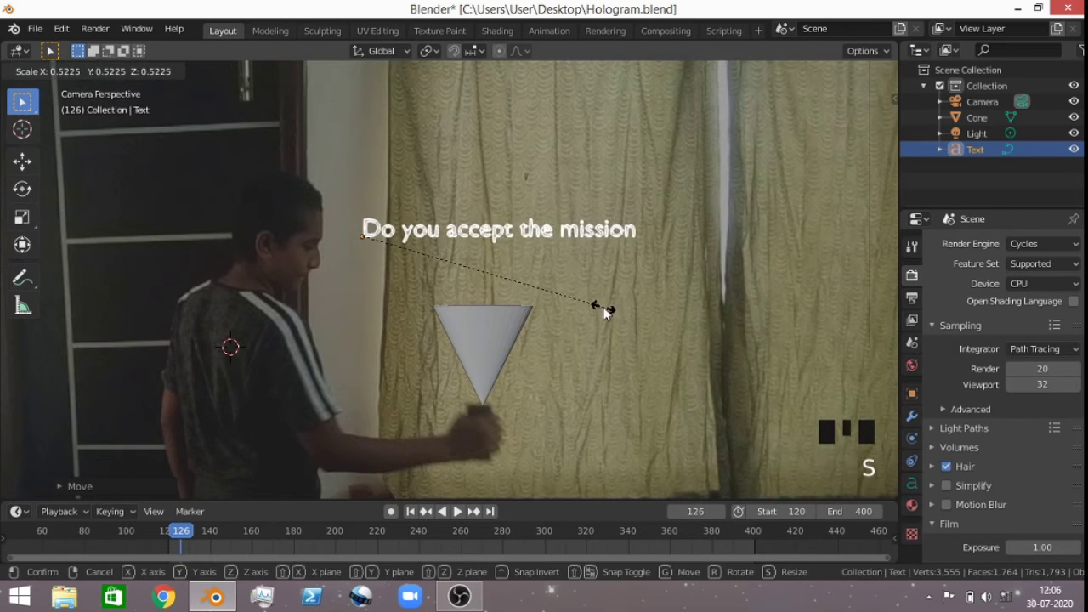
left_click(605, 309)
key("g")
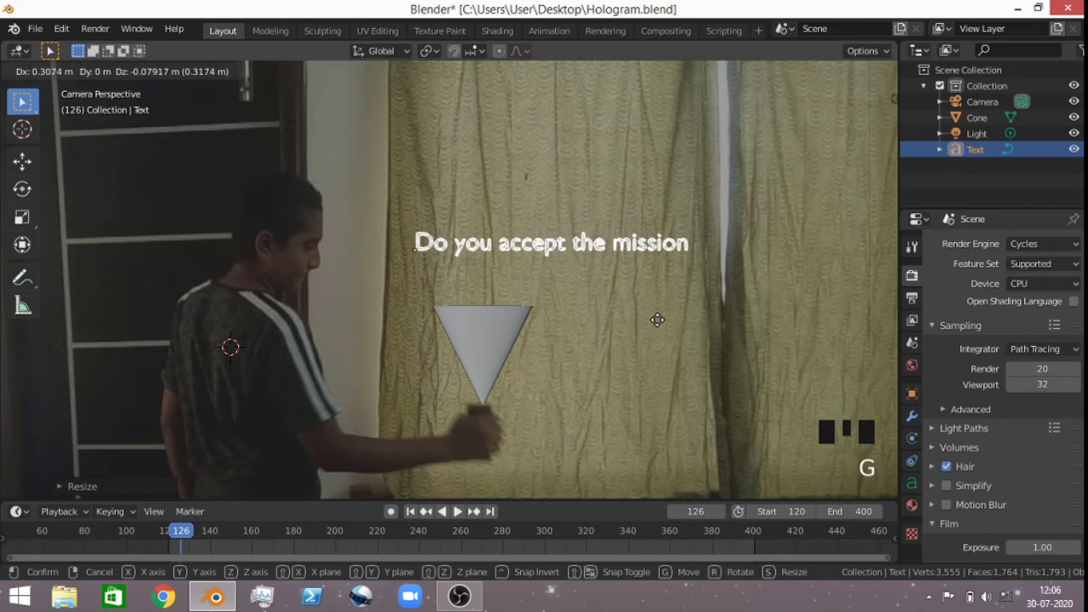
left_click(655, 318)
Step: Break the text into two lines before "the mission", indent the second line to centre it, and move the text down just above the cone
key("Tab")
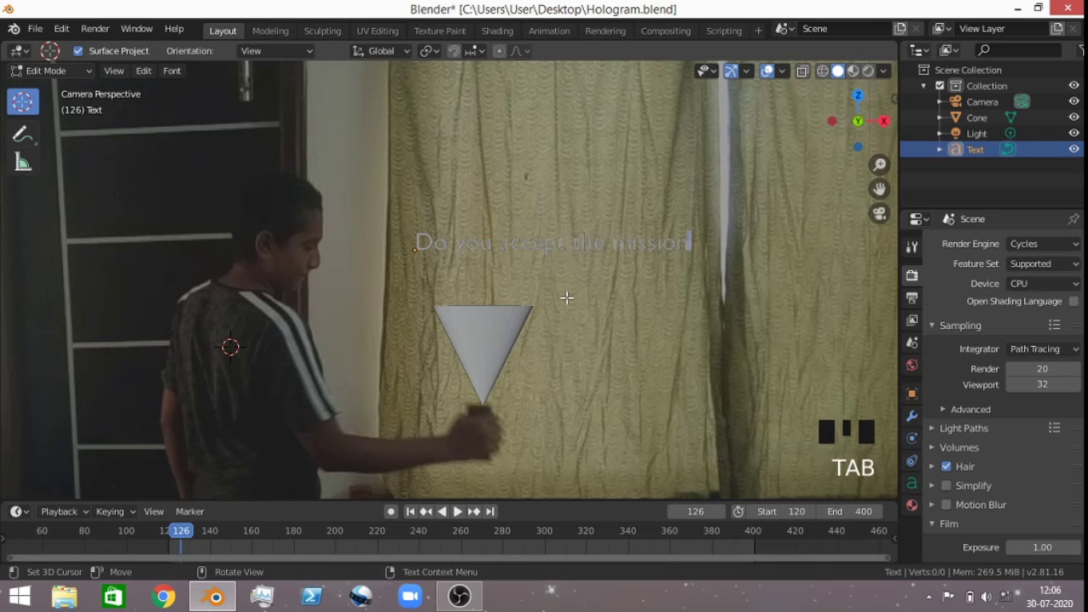
key("Right")
key("Right")
key("Right")
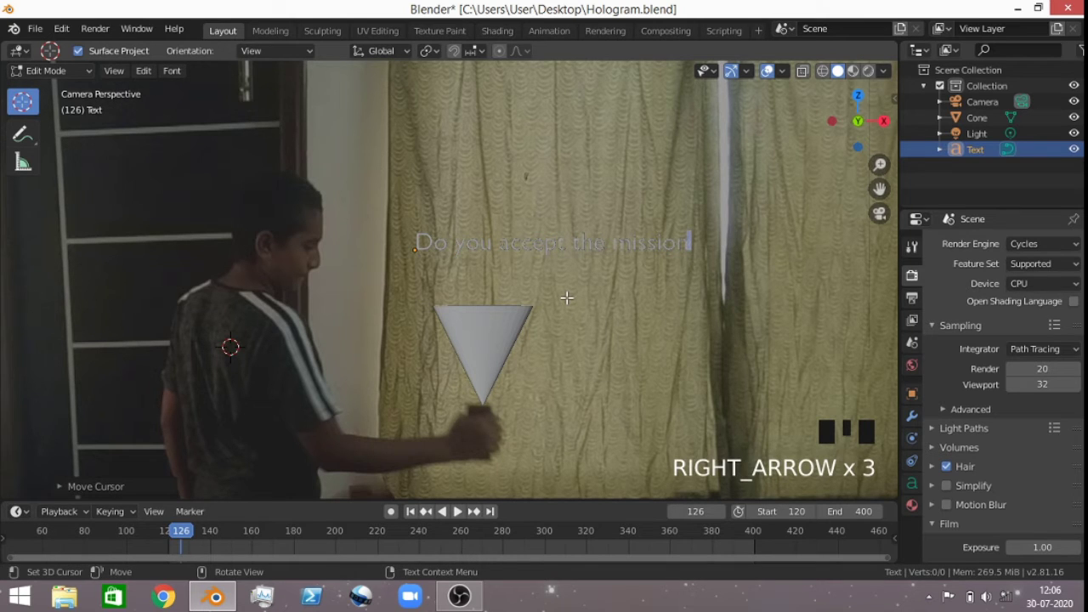
key("Left")
key("Left")
key("Left")
key("Left")
key("Left")
key("Left")
key("Left")
key("Left")
key("Left")
key("Left")
key("Left")
key("Left")
key("Left")
key("Left")
key("Left")
key("Left")
key("Left")
key("Left")
key("Left")
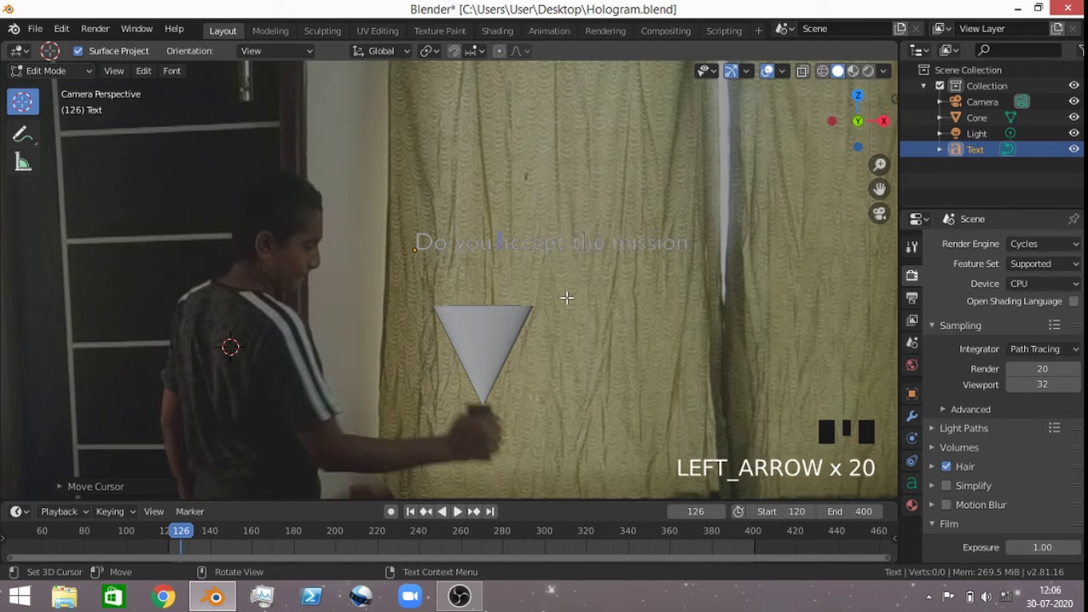
key("Right")
key("Right")
key("Right")
key("Right")
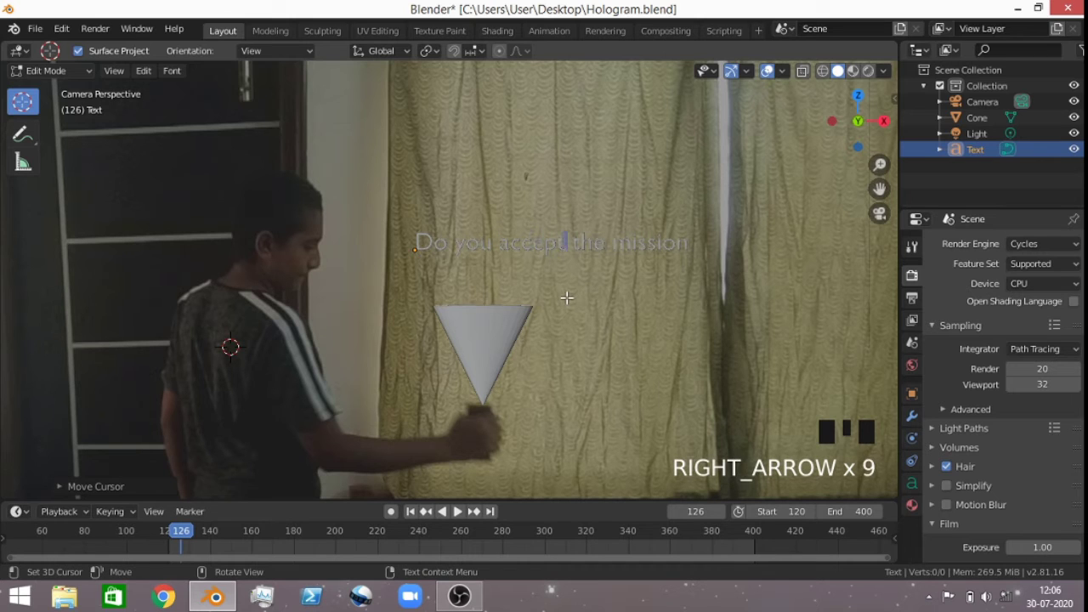
key("Right")
key("Return")
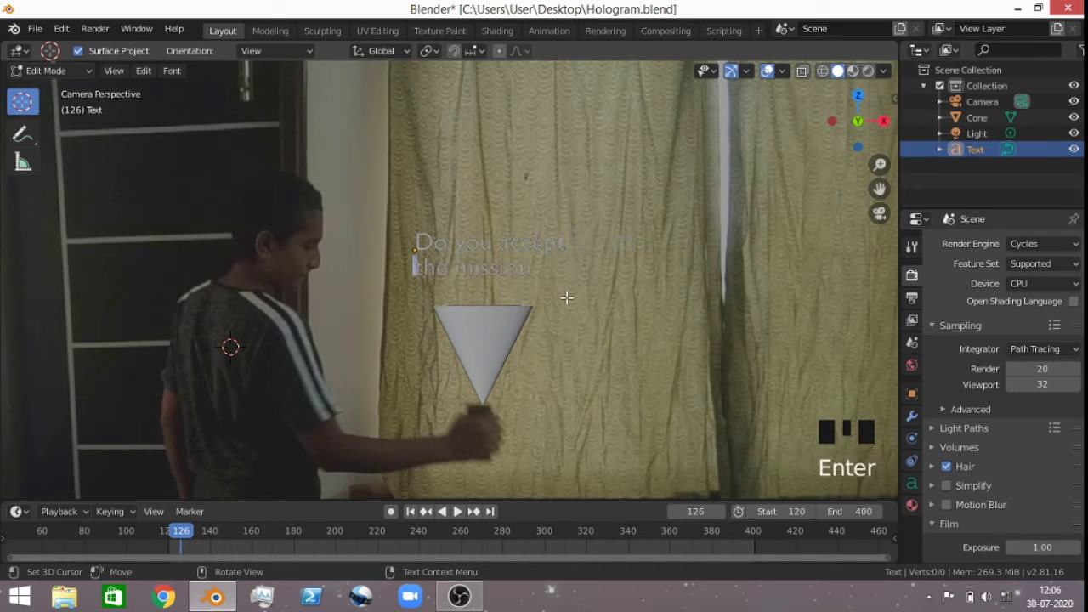
key("Tab")
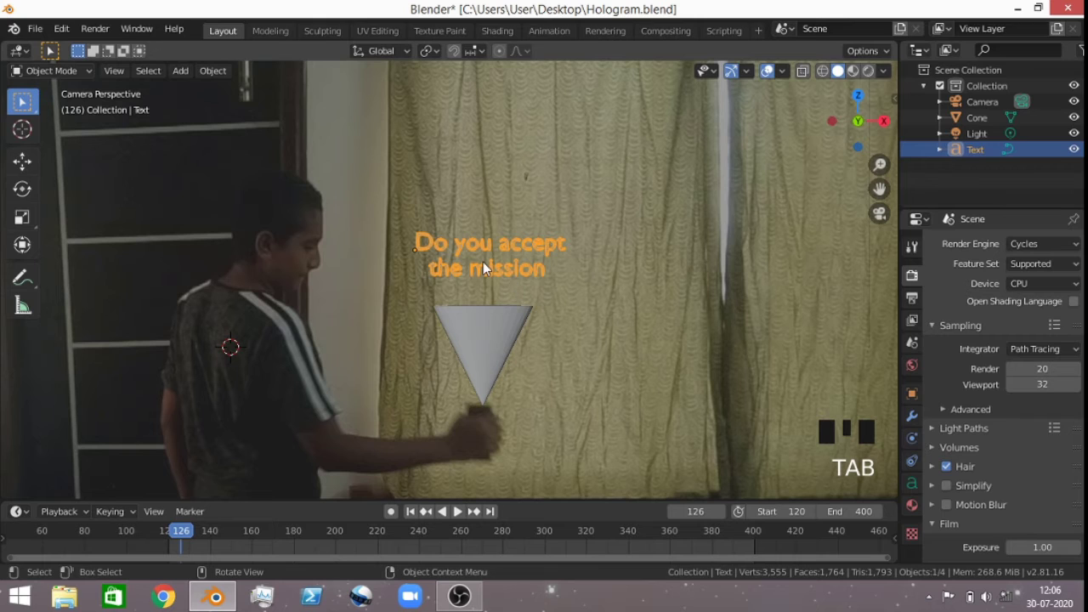
key("g")
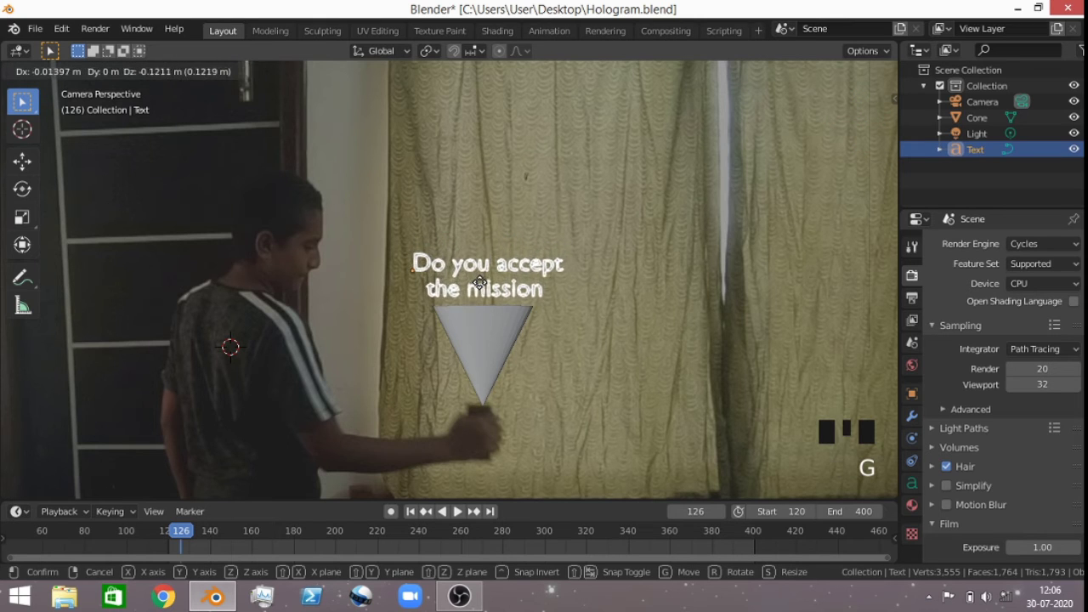
left_click(476, 288)
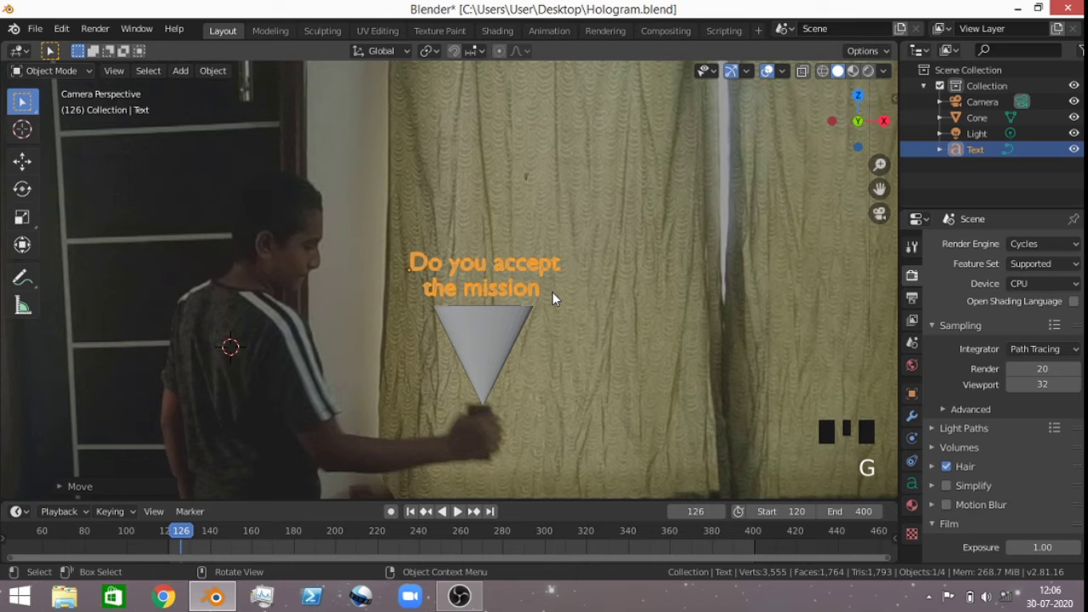
Step: Assign the existing cyan emission material Material.001 to the text, and check it in rendered viewport shading before returning to solid shading
left_click(912, 505)
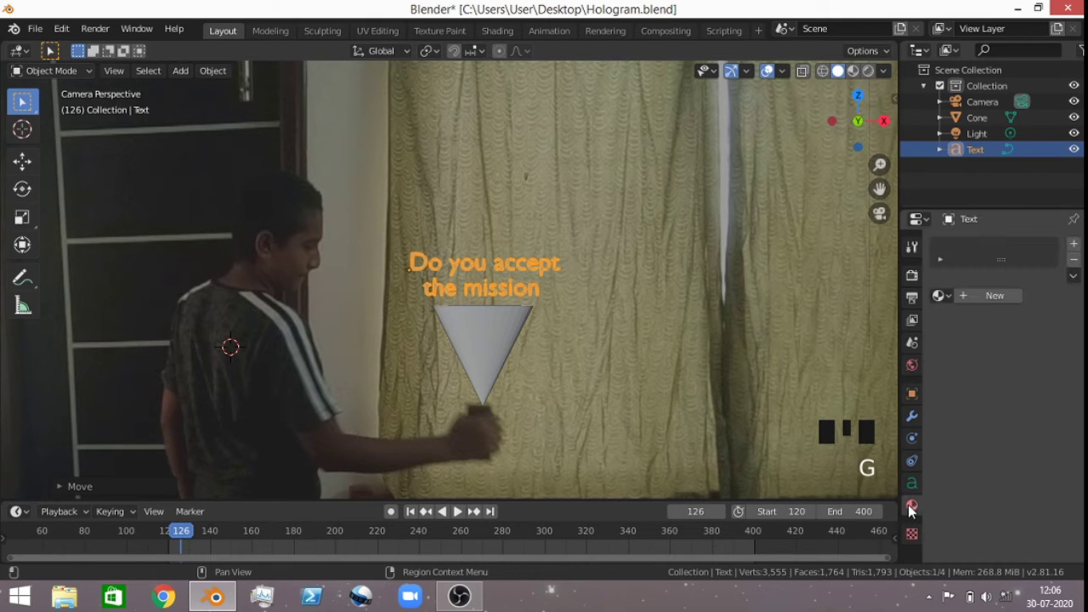
left_click(940, 295)
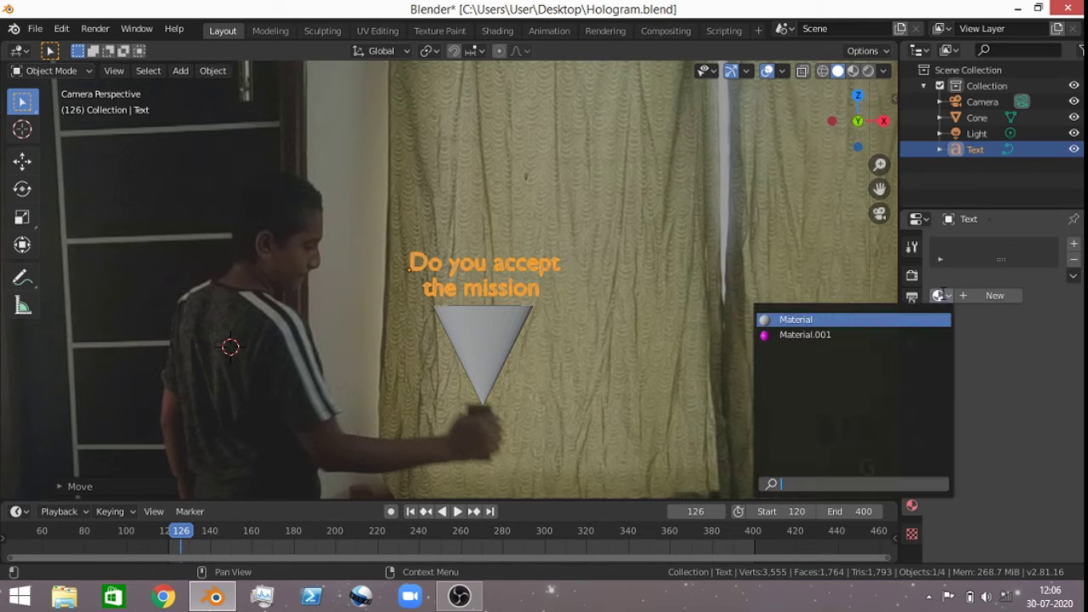
left_click(870, 335)
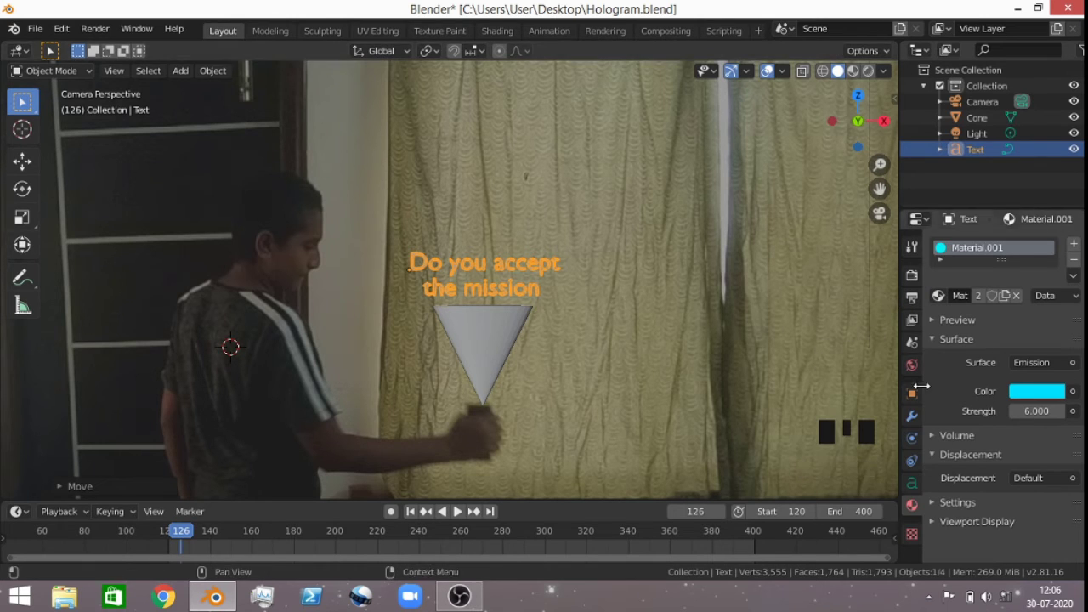
left_click(867, 72)
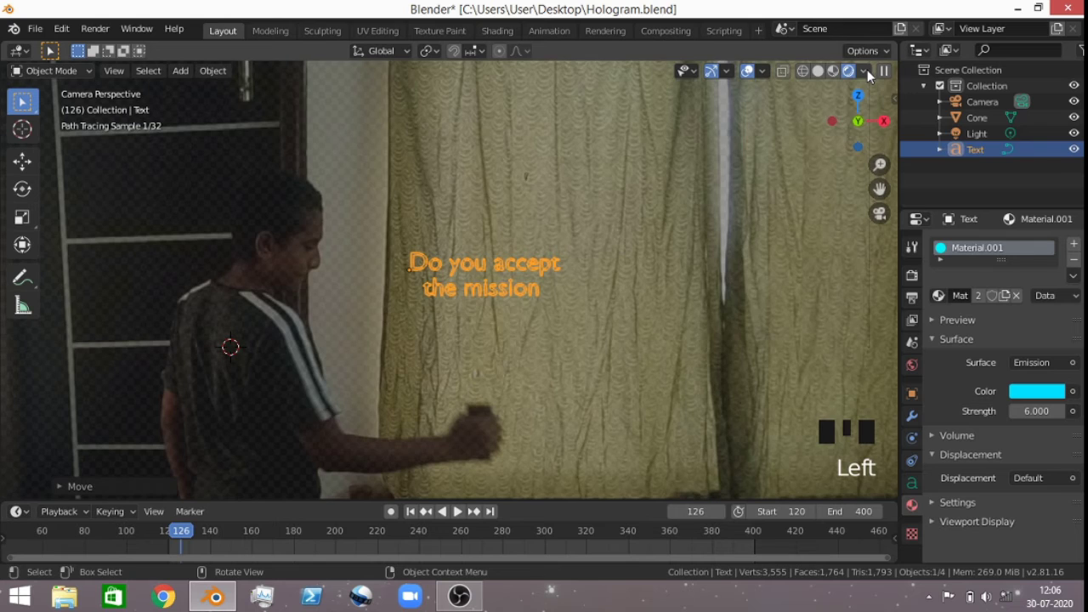
left_click(746, 287)
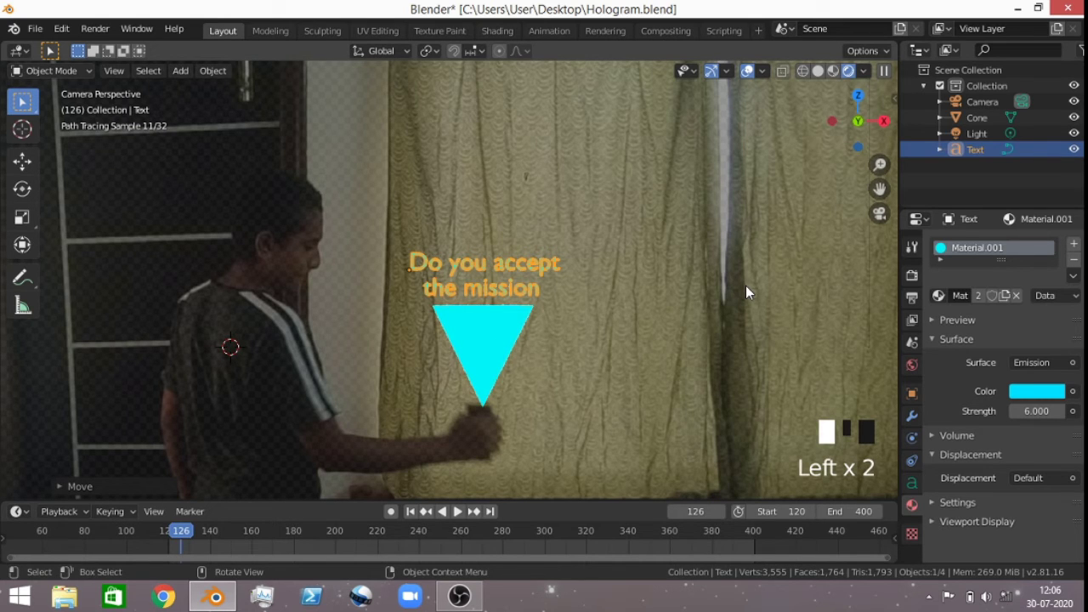
left_click(818, 71)
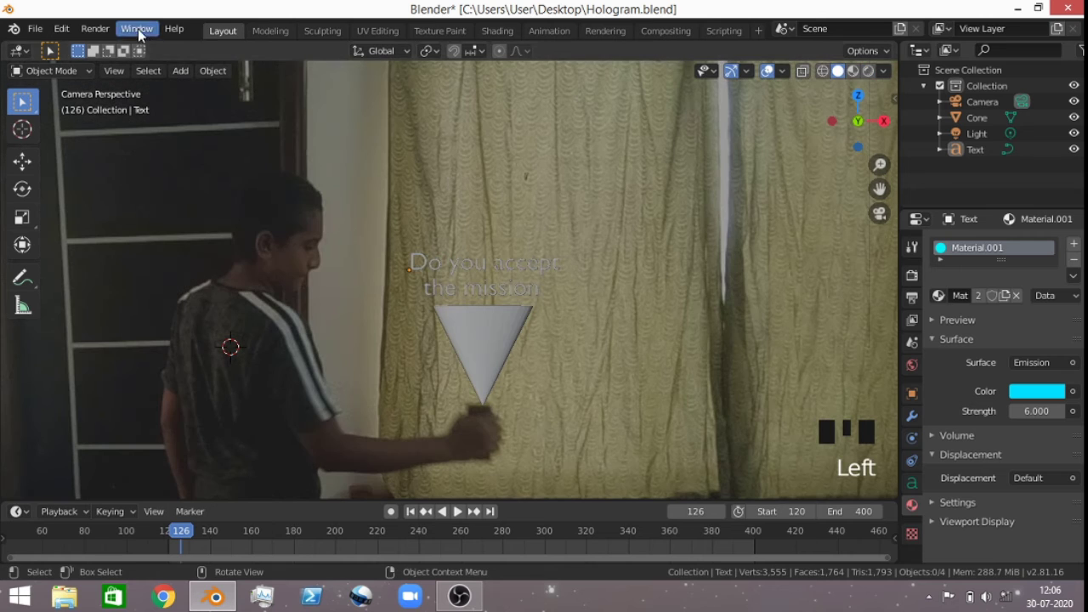
Step: Switch to the Compositing workspace to review the node setup, and save the file
left_click(669, 29)
scroll(488, 183, "down", 8)
middle_click_drag(525, 136, 499, 134)
scroll(466, 177, "down", 3)
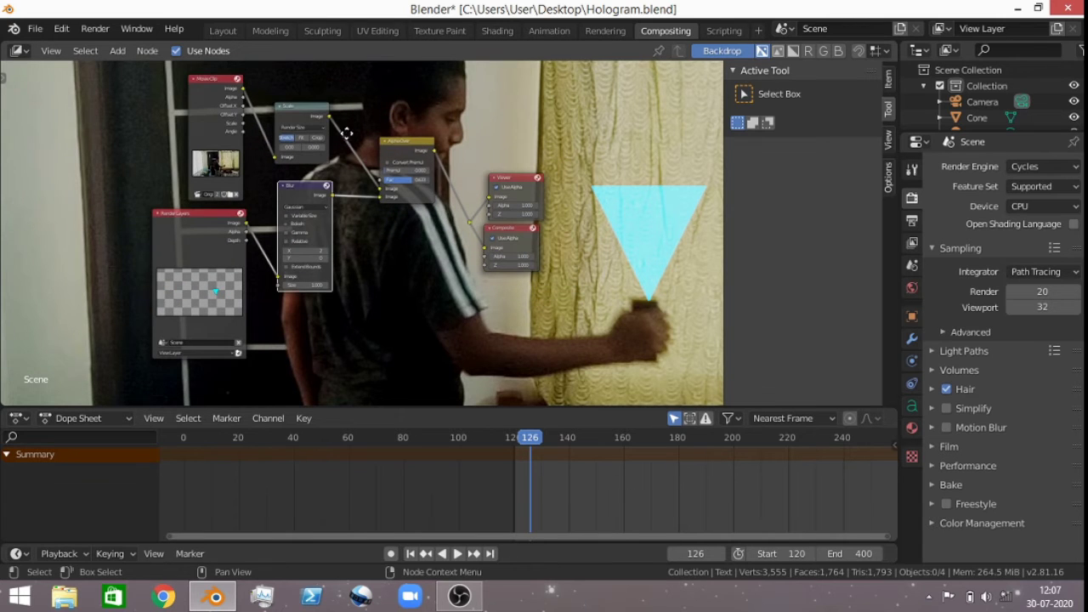
scroll(346, 133, "down", 1)
scroll(328, 139, "up", 1)
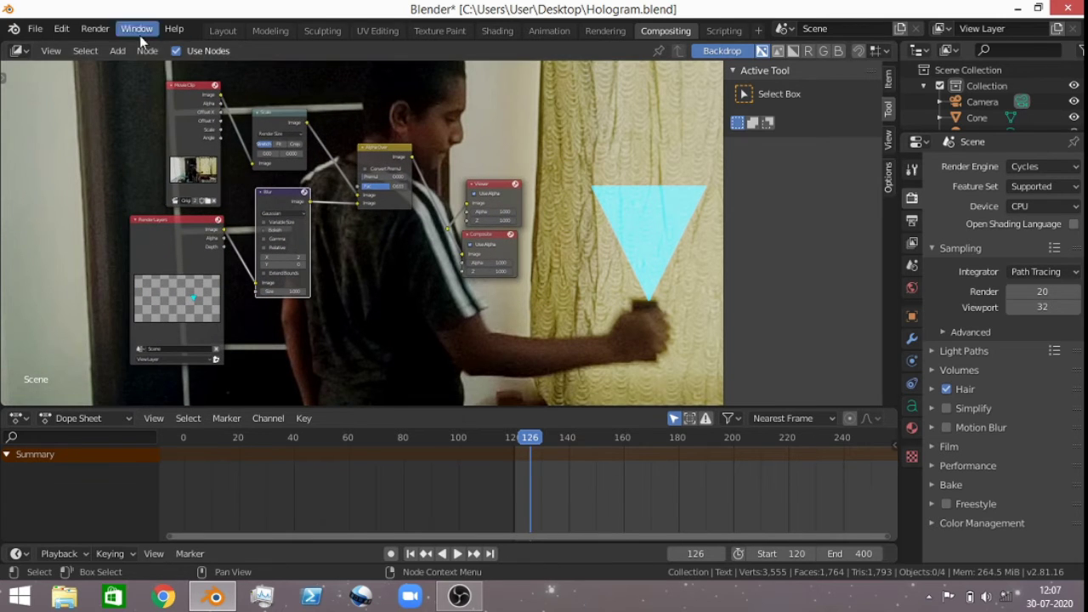
key("ctrl+s")
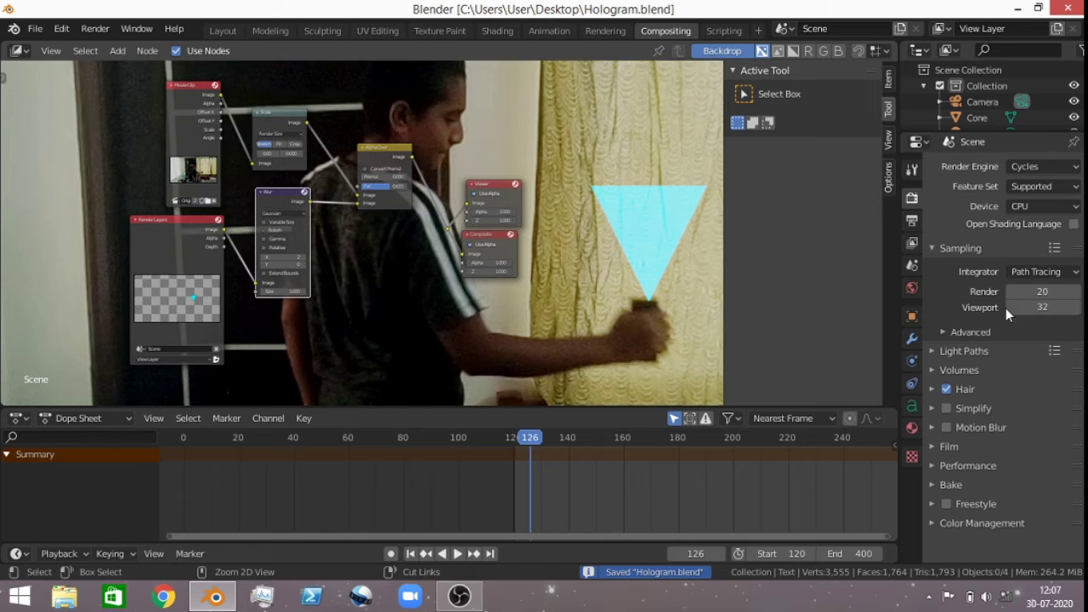
Step: Set the render output folder to the Desktop and the output file format to FFmpeg video
left_click(912, 220)
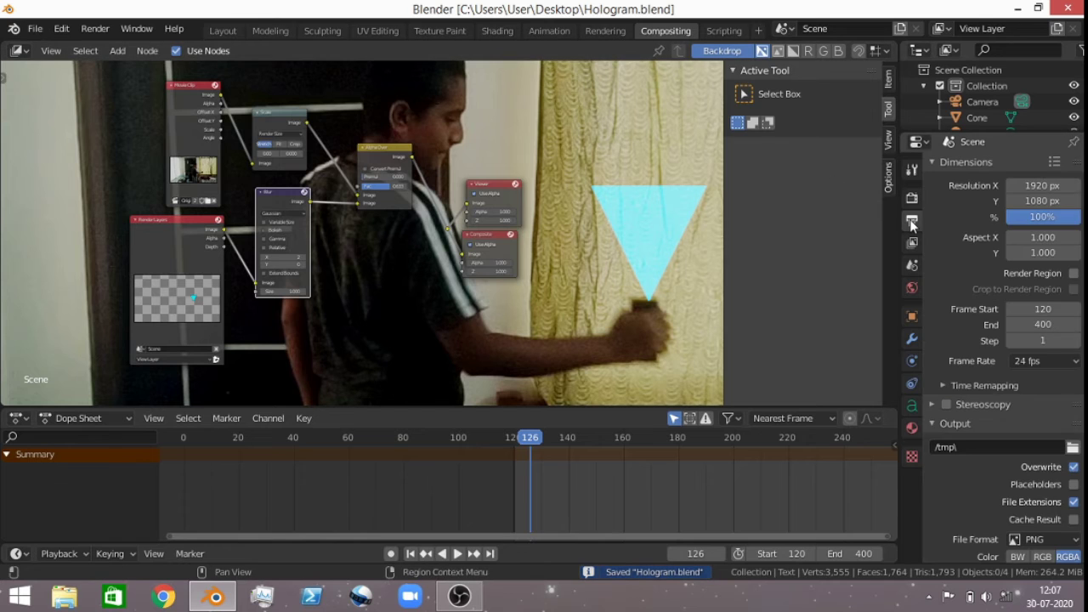
left_click(1073, 448)
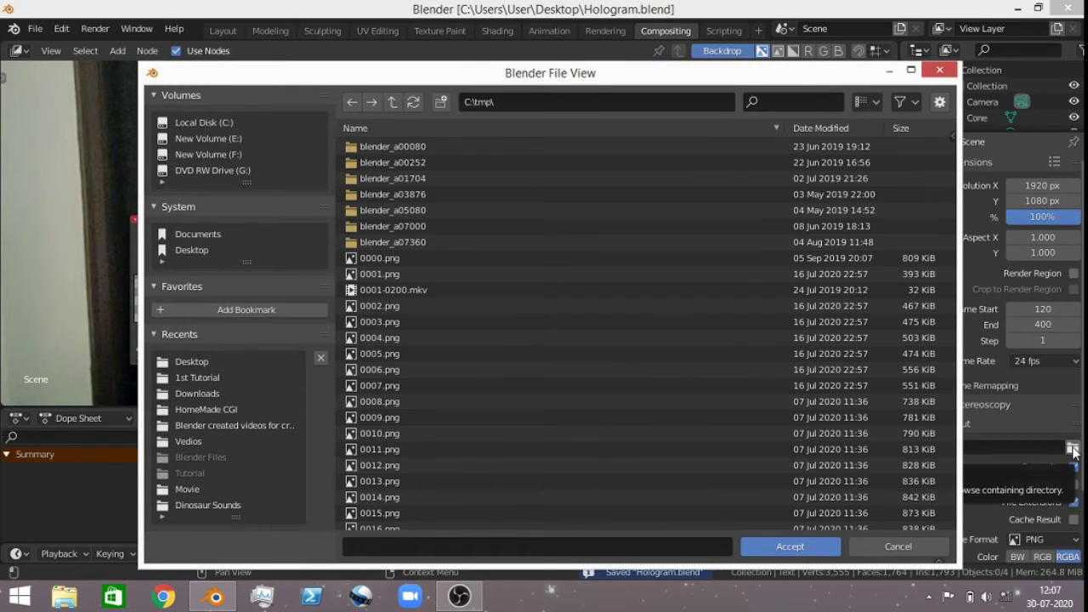
left_click(195, 251)
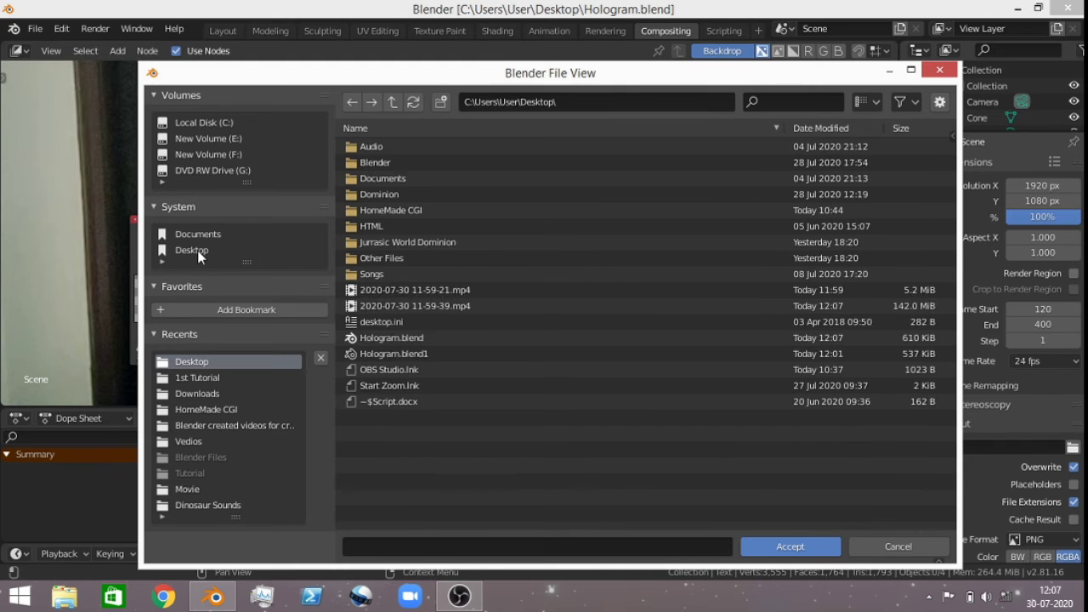
left_click(818, 547)
scroll(1025, 493, "down", 3)
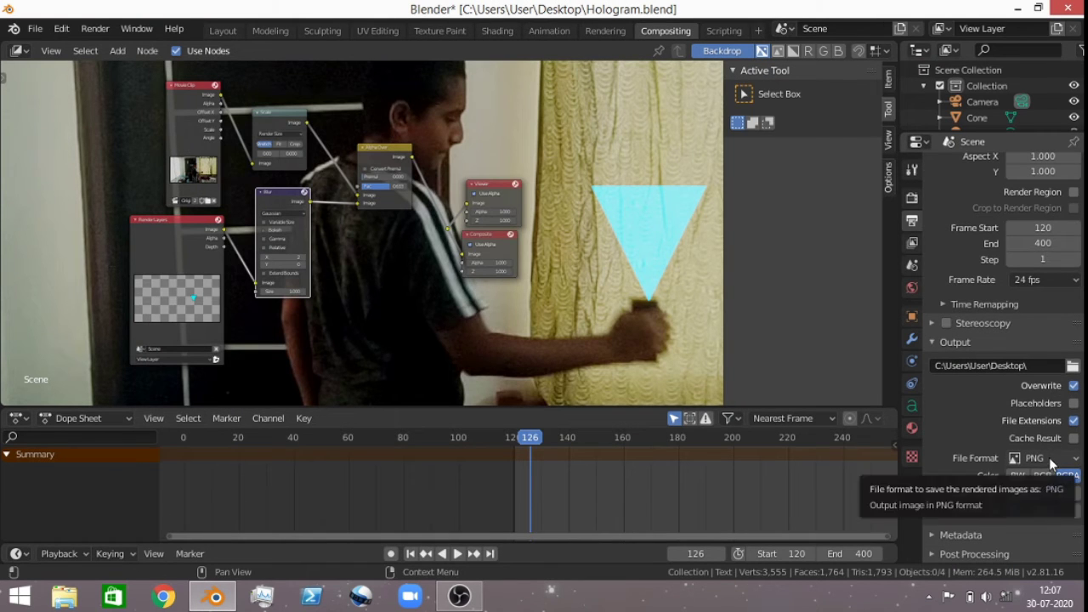
left_click(1045, 459)
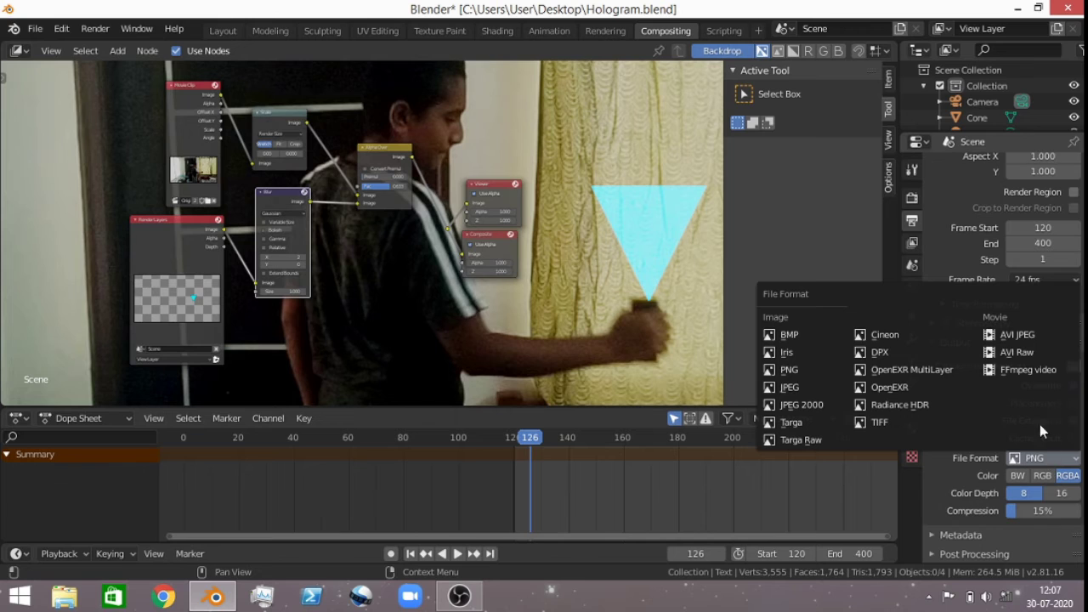
left_click(1025, 371)
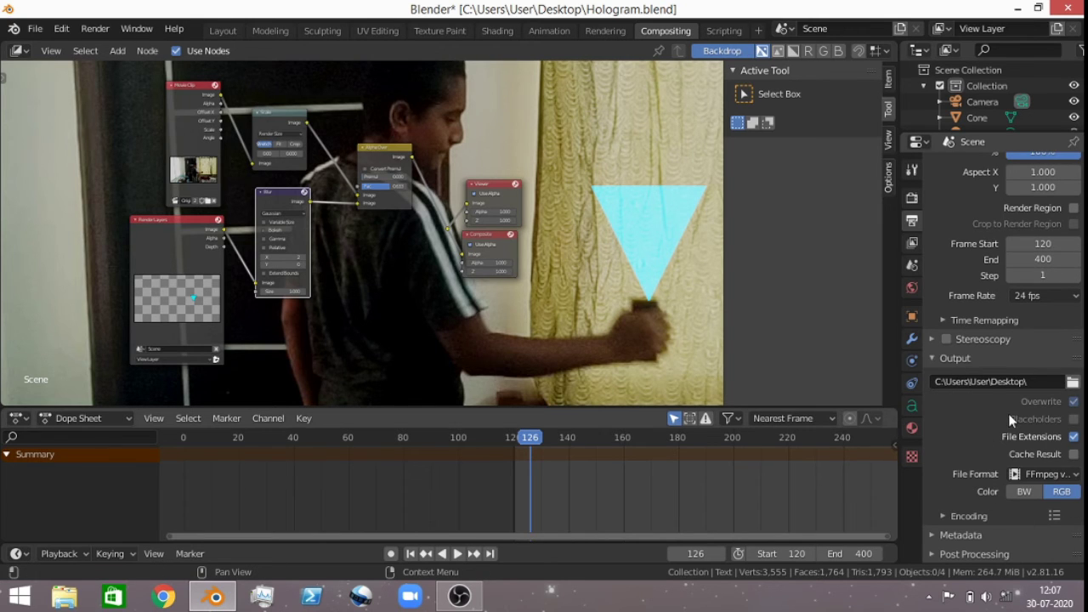
left_click(1072, 381)
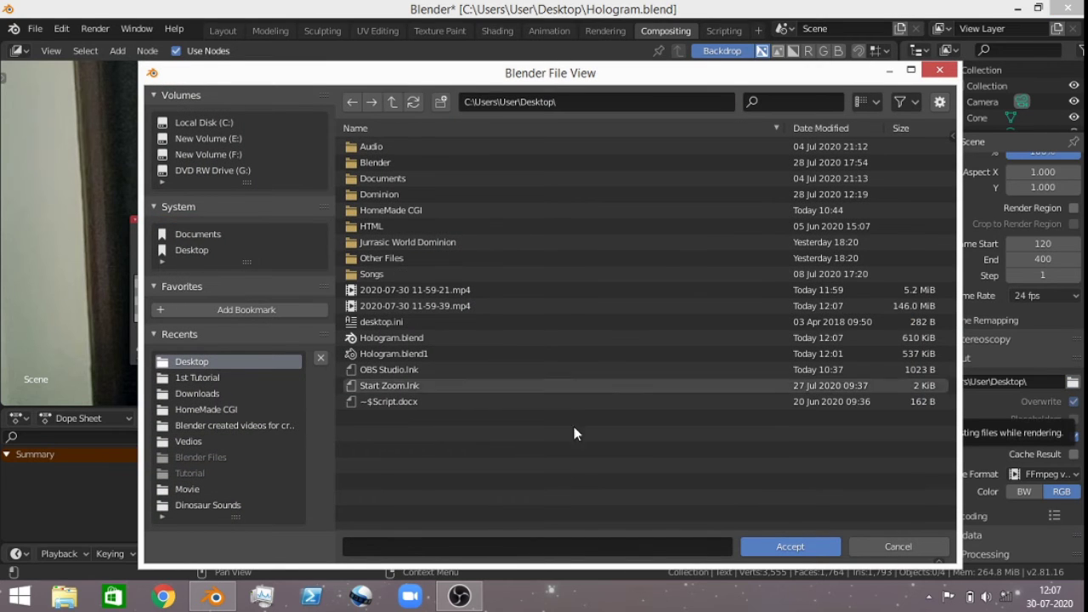
left_click(789, 547)
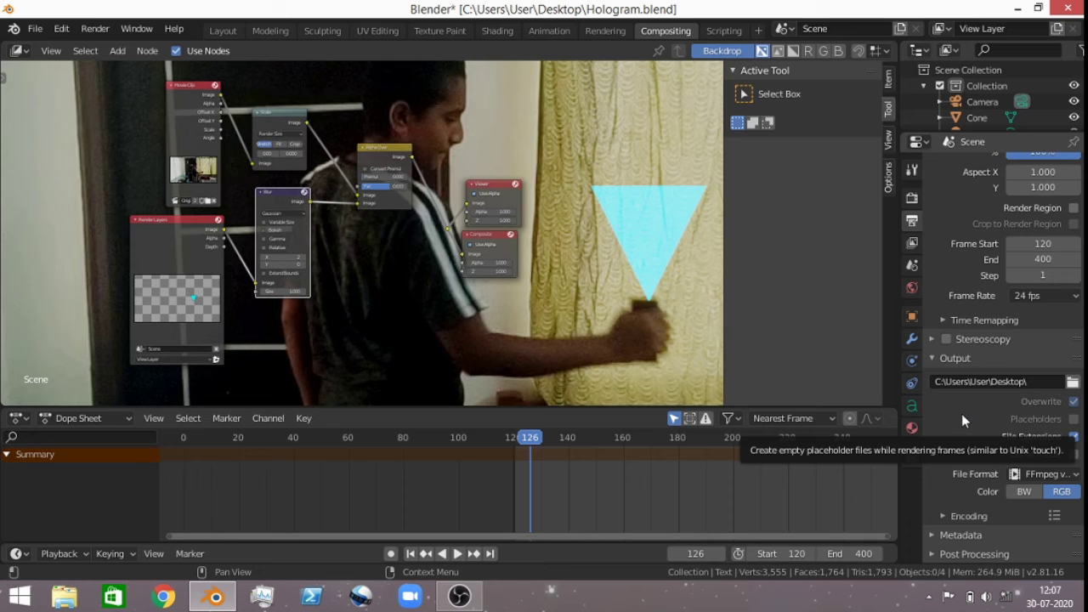
Step: Set the compositor backdrop zoom to 0.36 so the whole frame fits behind the nodes
scroll(459, 246, "down", 1)
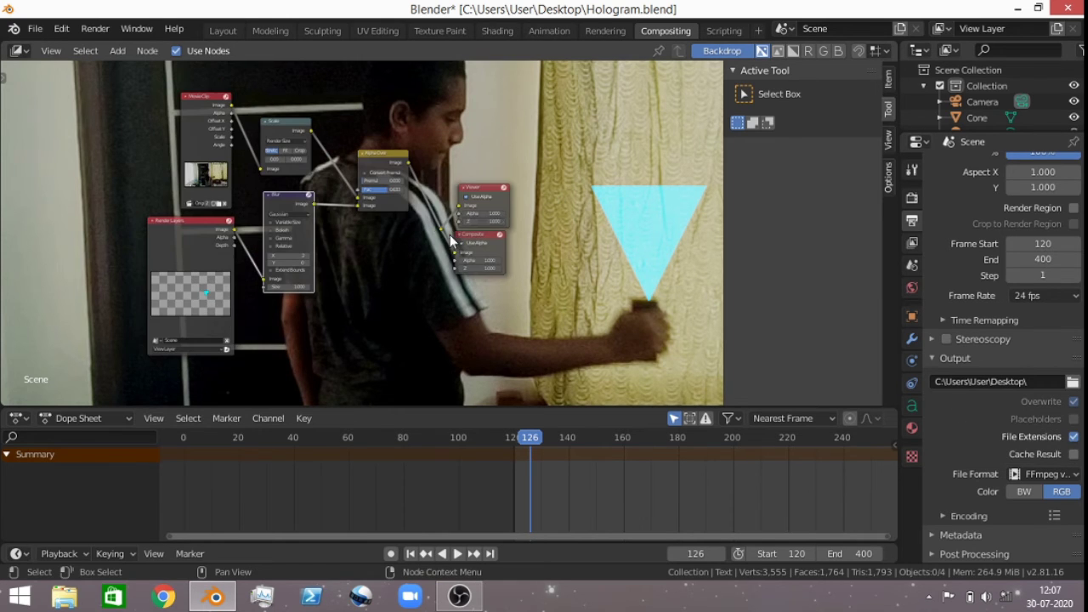
left_click(888, 146)
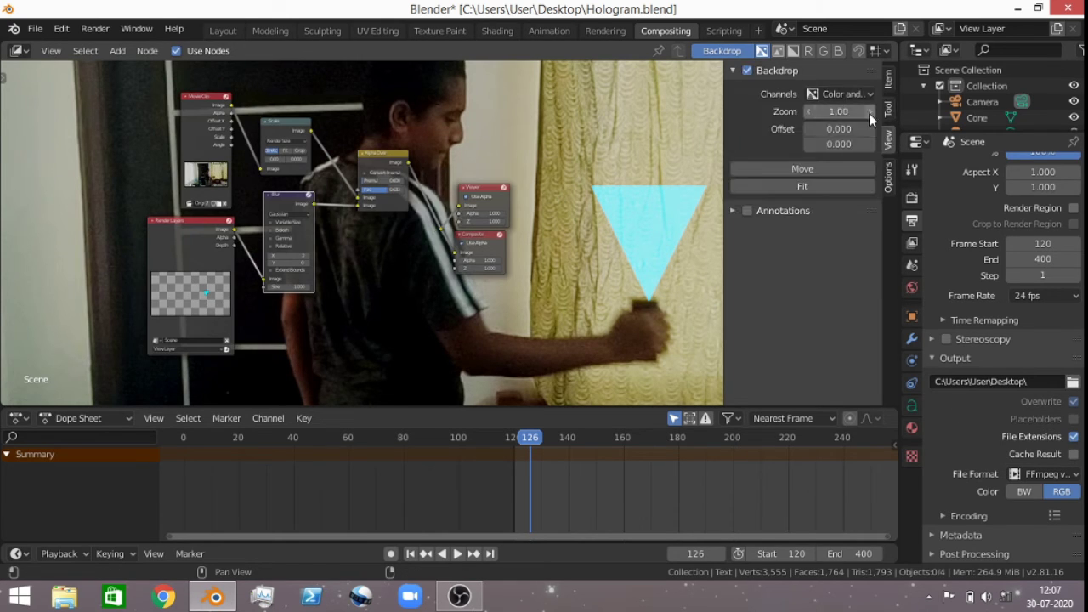
left_click_drag(868, 113, 807, 113)
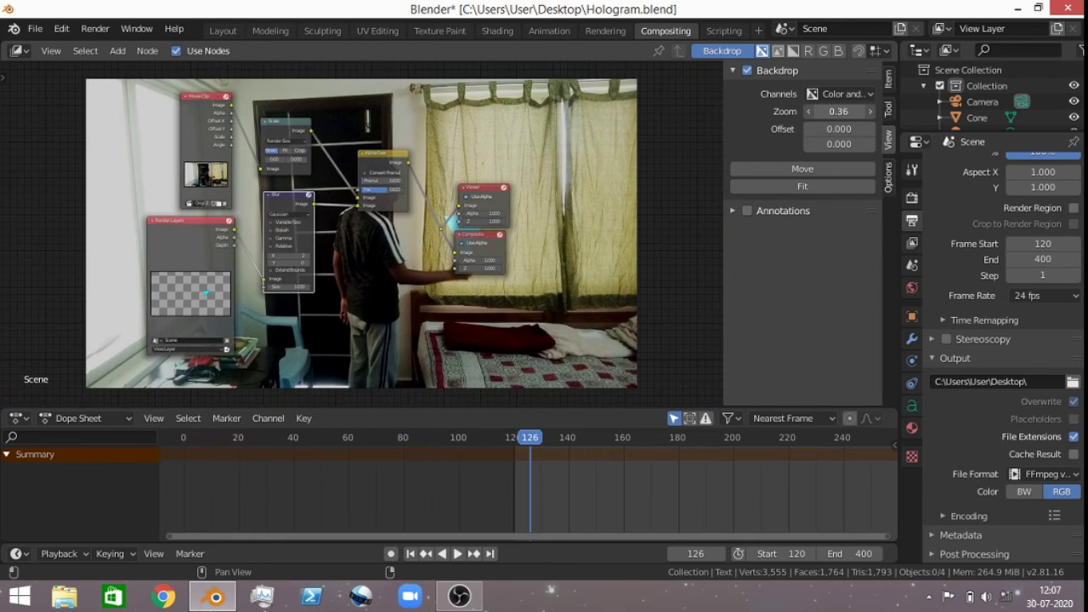
middle_click_drag(521, 234, 585, 386)
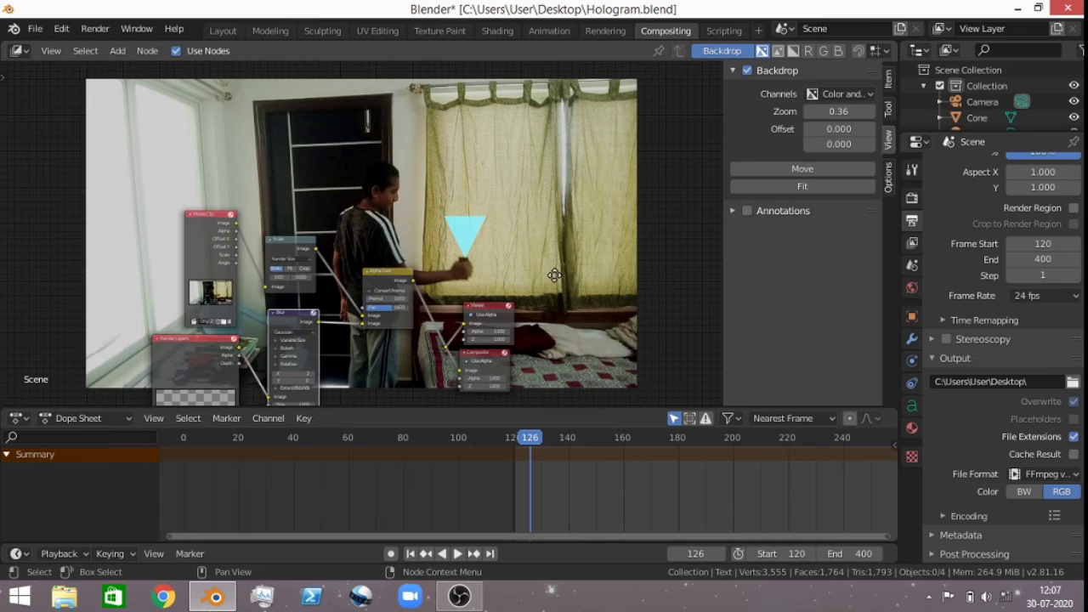
middle_click_drag(554, 275, 568, 202)
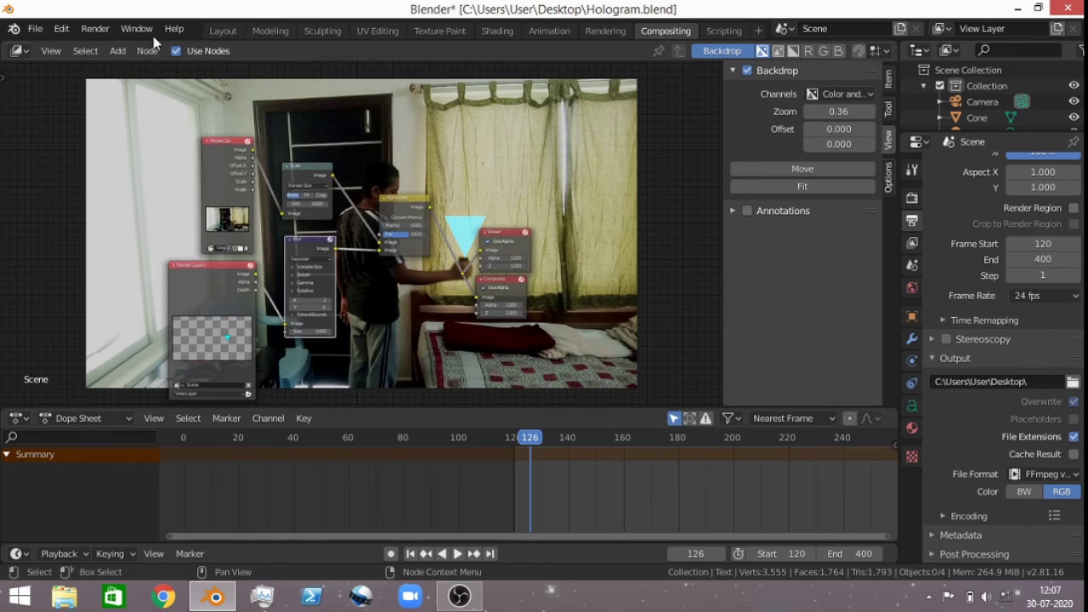
Step: Render the animation of the hologram scene
left_click(98, 31)
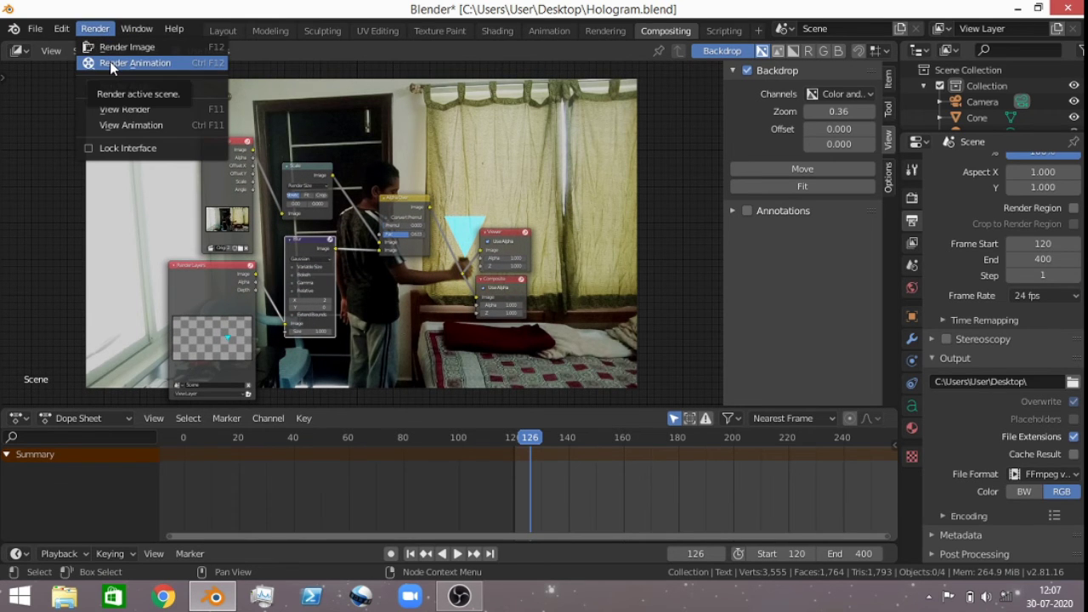
left_click(109, 62)
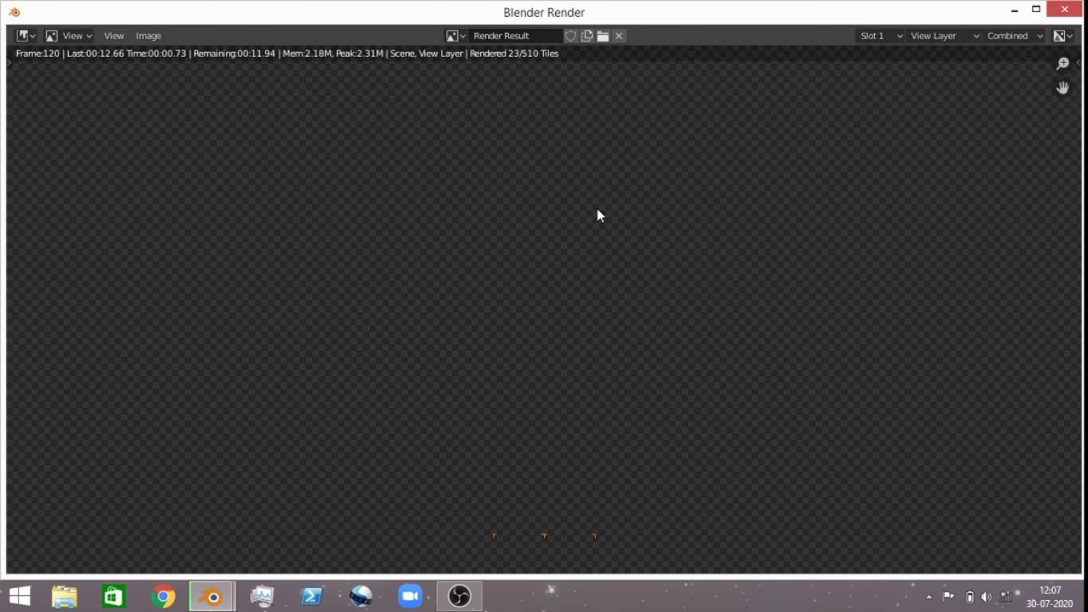
scroll(597, 215, "down", 3)
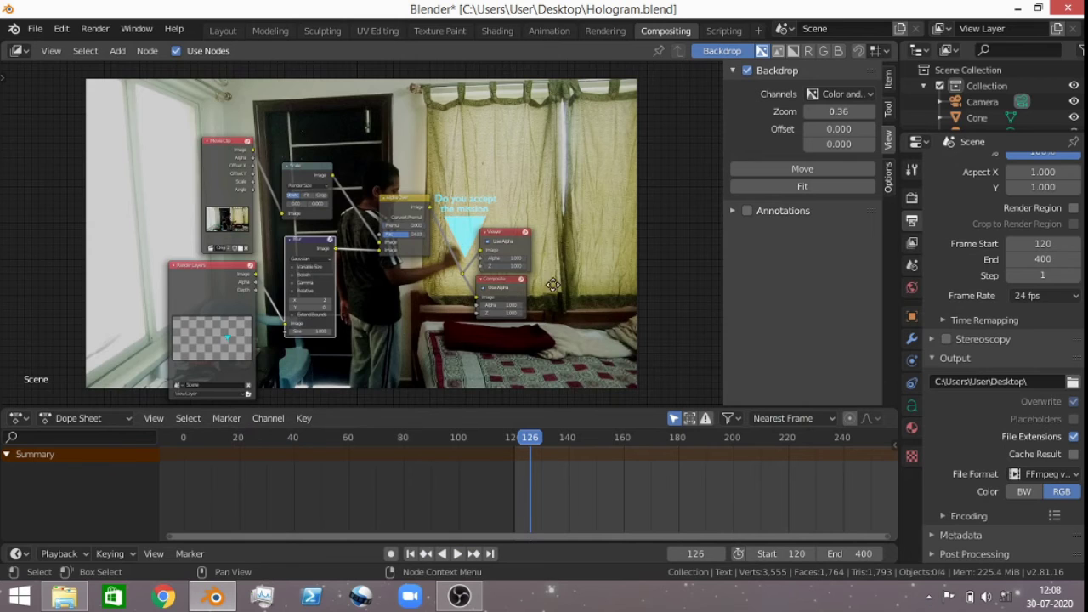
middle_click_drag(559, 260, 600, 230)
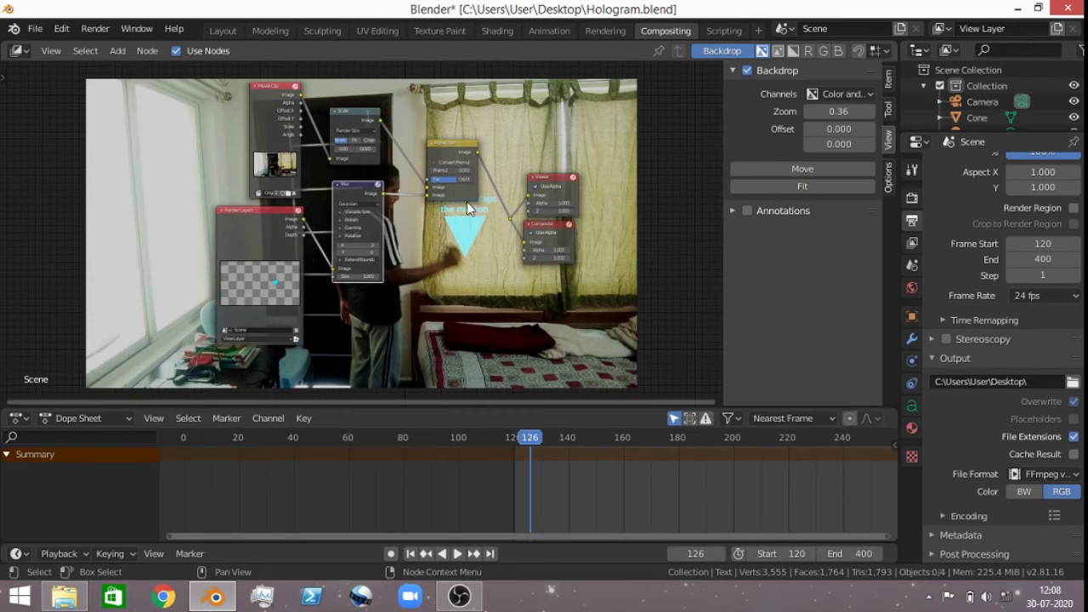
Step: Switch to File Explorer and play CGI Video from the 1st Tutorial folder in a maximised player
key("alt+Tab")
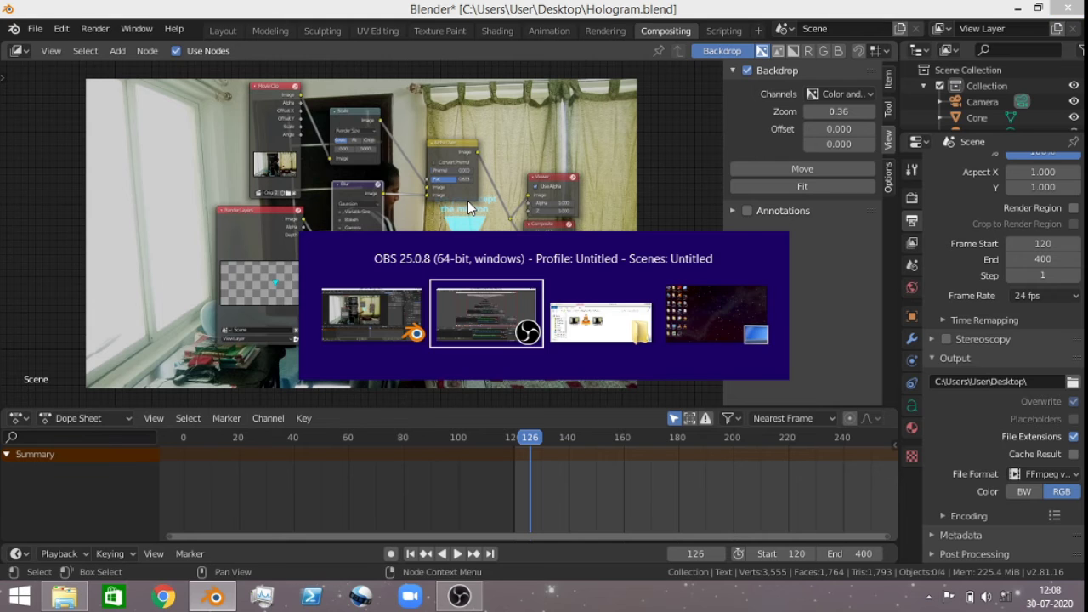
key("alt+Tab")
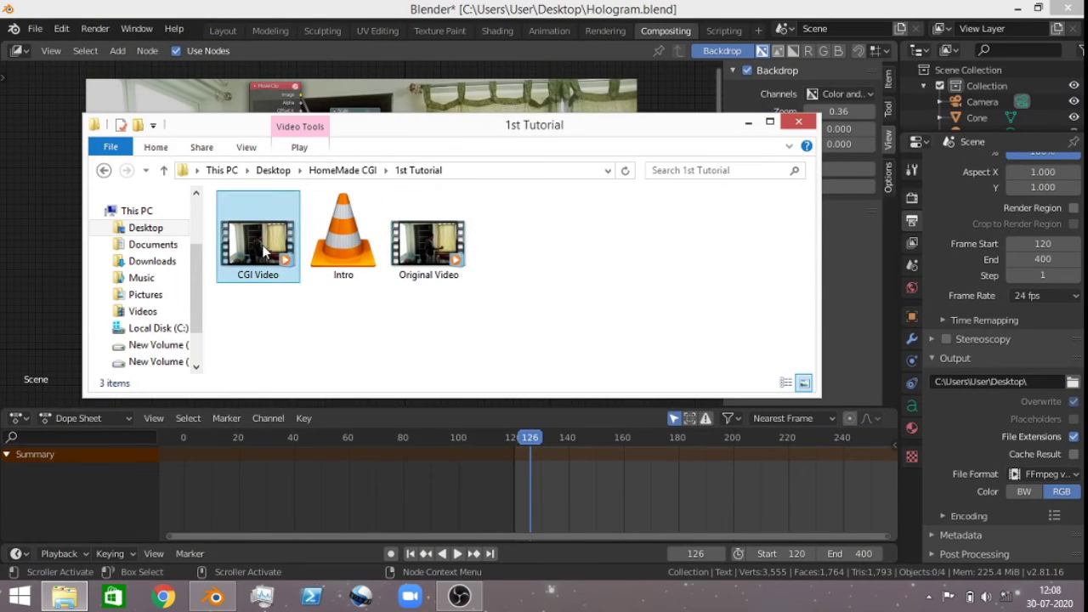
double_click(264, 249)
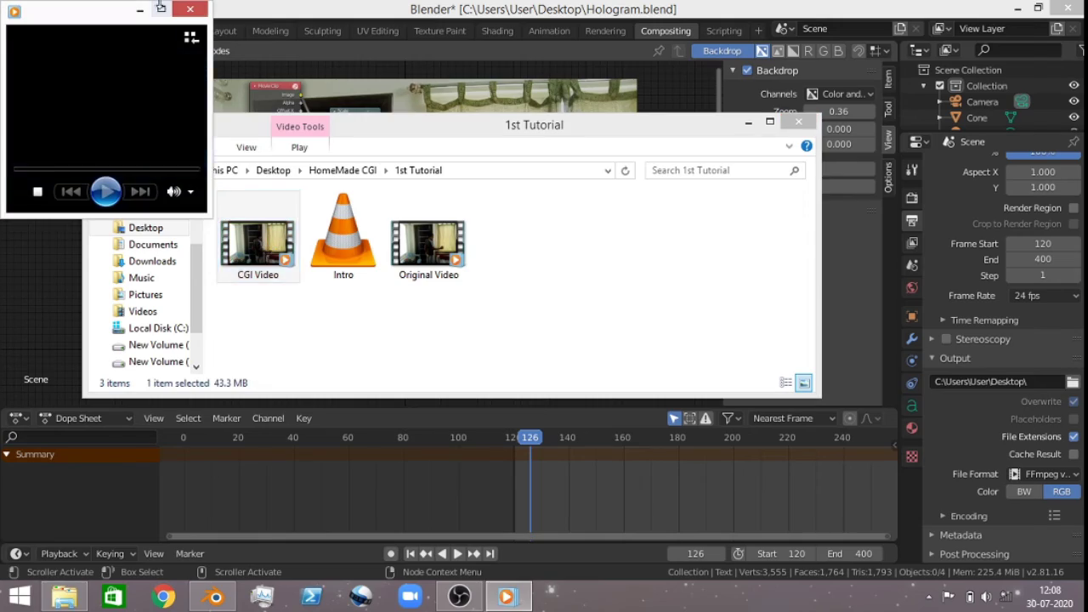
left_click(160, 7)
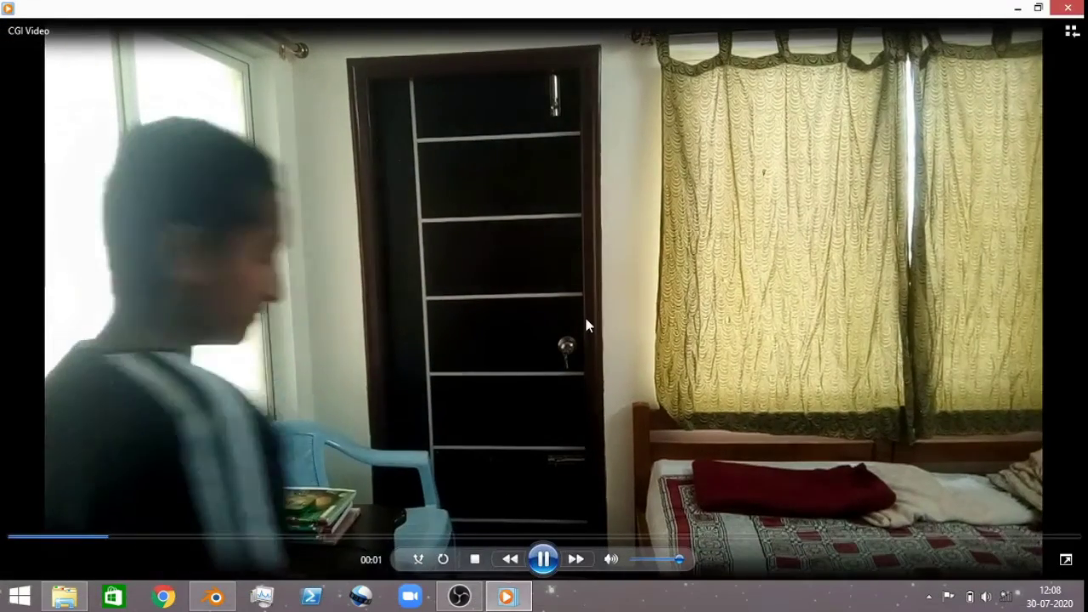
Step: Raise the sound volume, watch the video, and close the player and the folder window
key("XF86AudioRaiseVolume")
key("XF86AudioRaiseVolume")
key("XF86AudioRaiseVolume")
key("XF86AudioRaiseVolume")
key("XF86AudioRaiseVolume")
key("XF86AudioRaiseVolume")
key("XF86AudioRaiseVolume")
key("XF86AudioRaiseVolume")
key("XF86AudioRaiseVolume")
key("XF86AudioRaiseVolume")
key("XF86AudioRaiseVolume")
key("XF86AudioRaiseVolume")
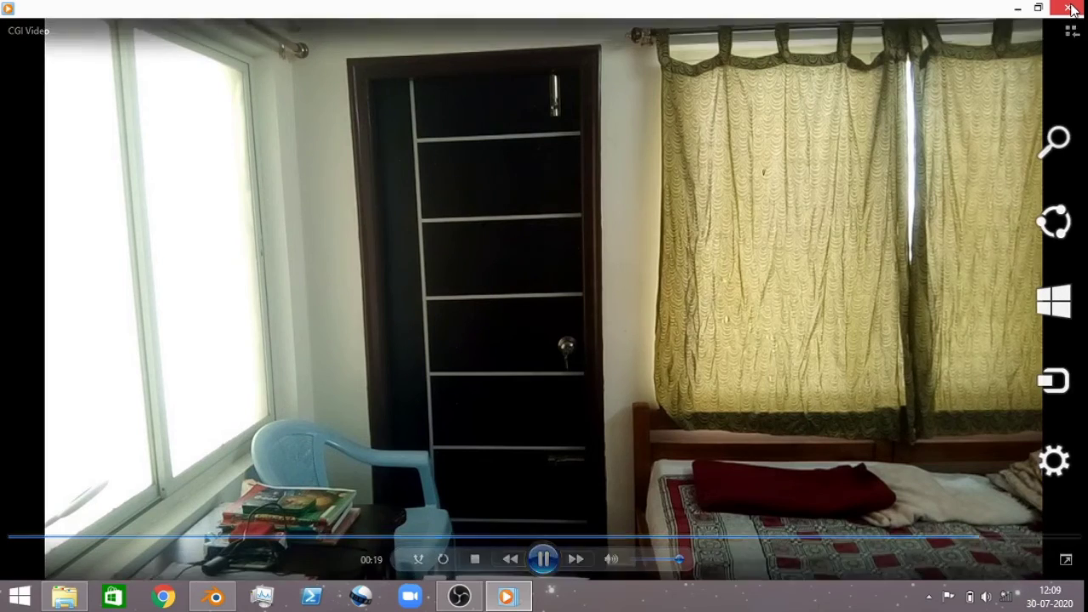
left_click(1072, 8)
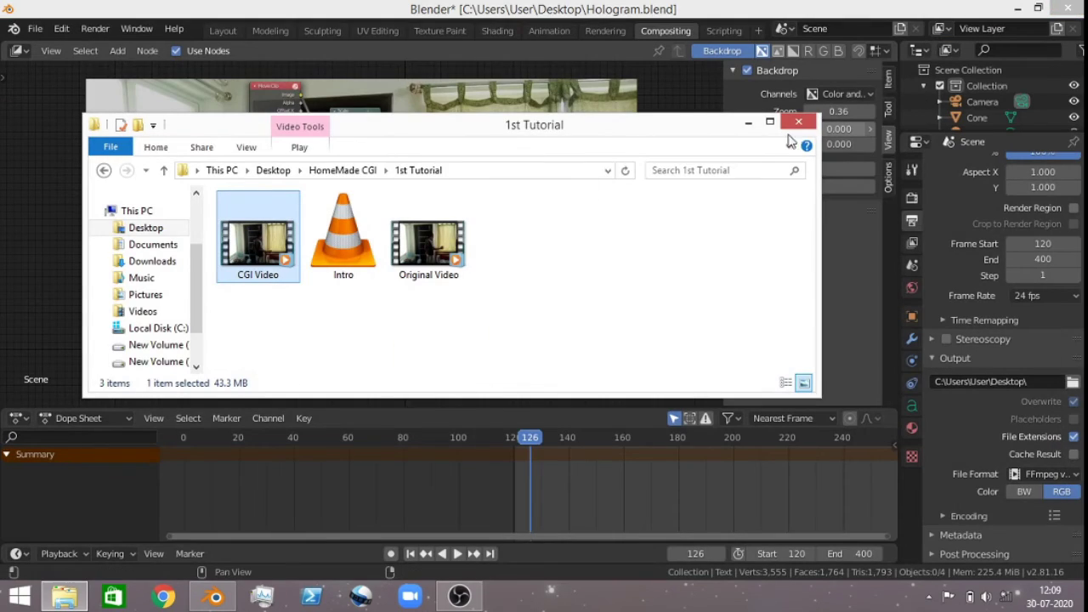
left_click(812, 125)
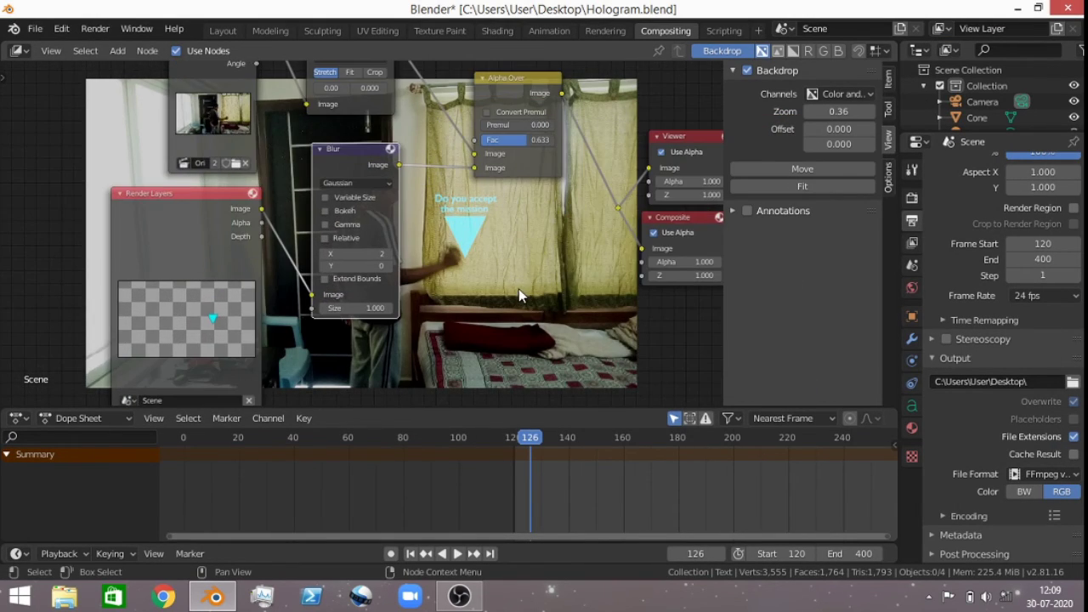
scroll(455, 256, "down", 5)
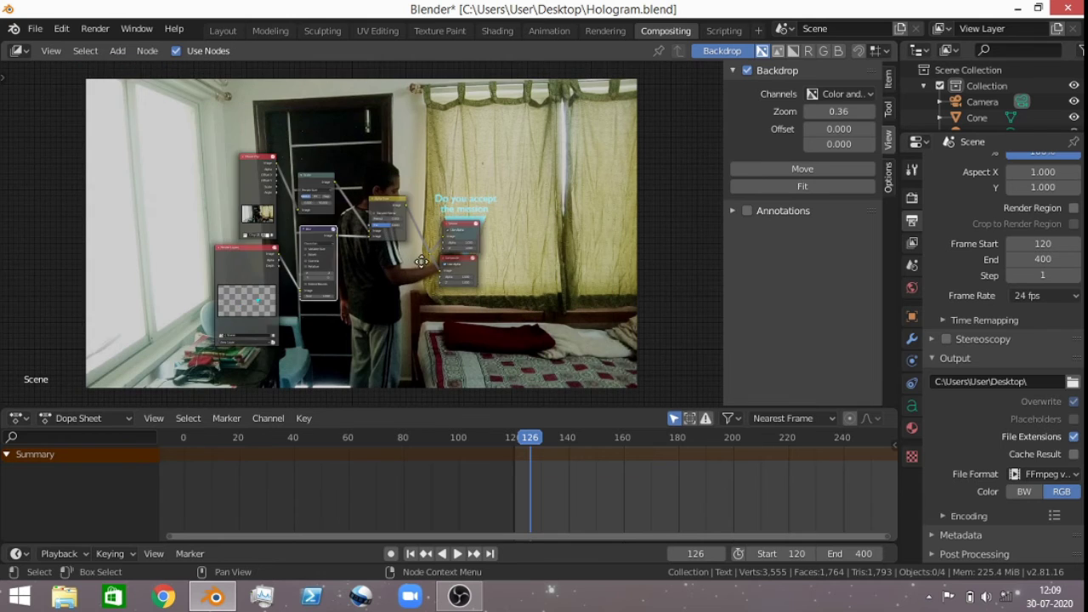
scroll(442, 239, "up", 4)
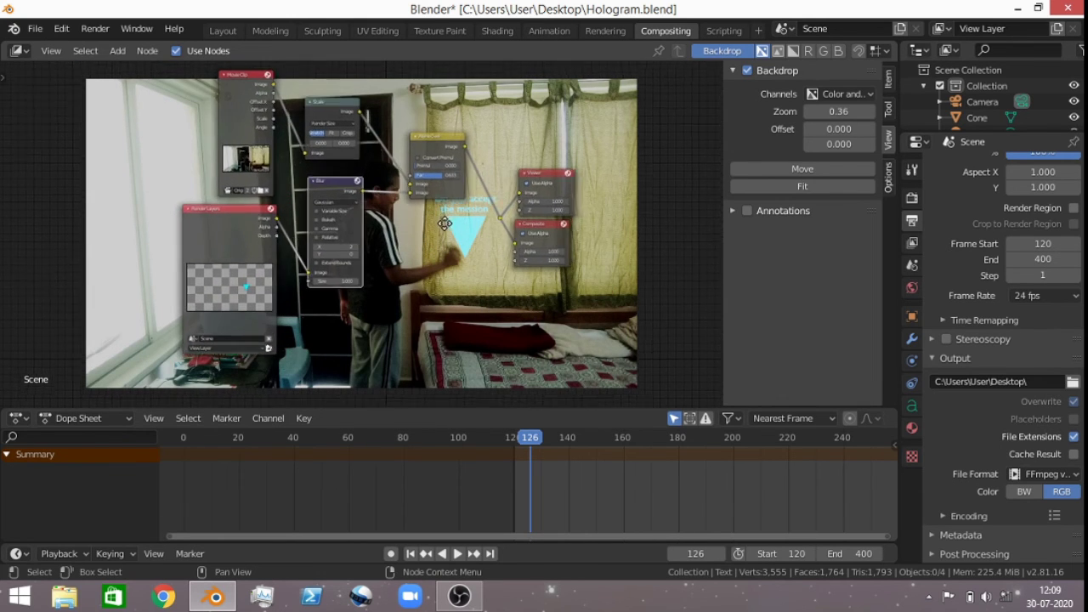
Step: Return to the Layout workspace and examine the hologram cone and text from several angles and through the camera view
middle_click_drag(444, 230, 426, 239)
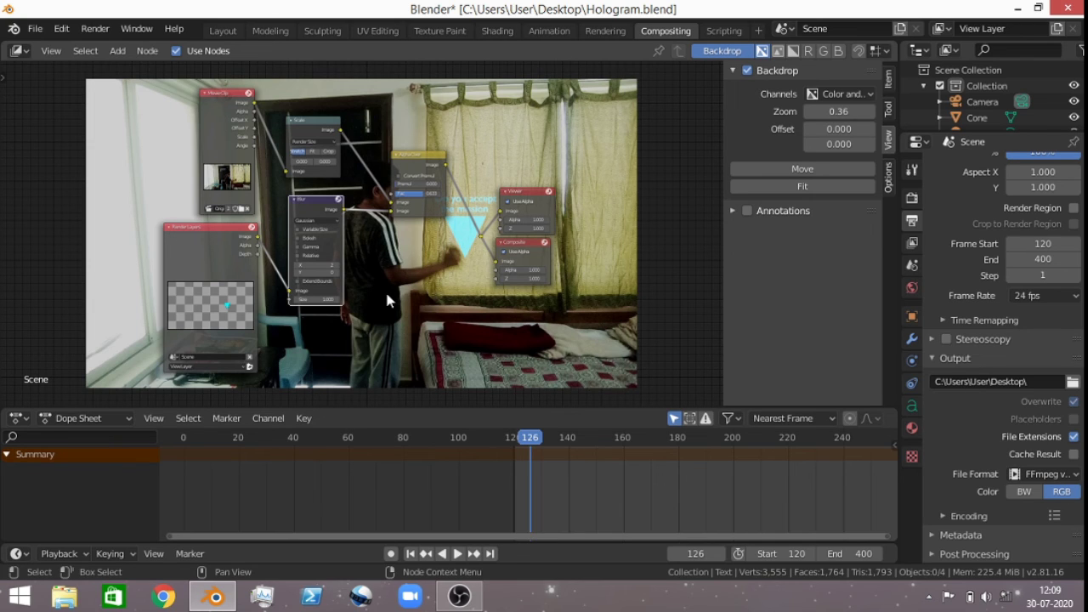
left_click(224, 34)
scroll(655, 310, "down", 5)
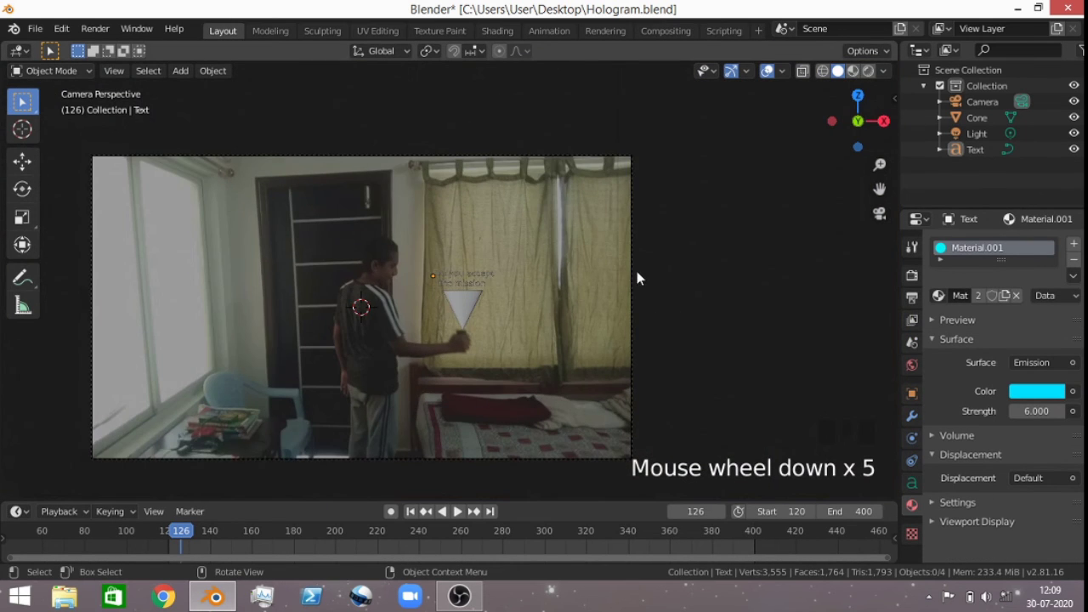
scroll(638, 289, "down", 5)
scroll(702, 311, "up", 5)
scroll(702, 311, "down", 7)
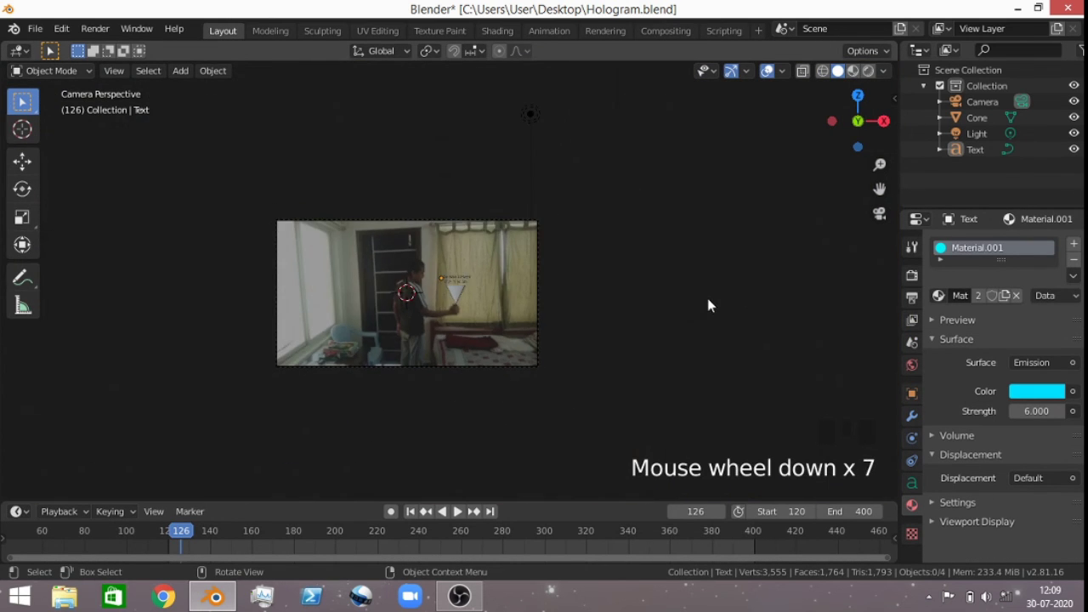
middle_click_drag(710, 306, 674, 350)
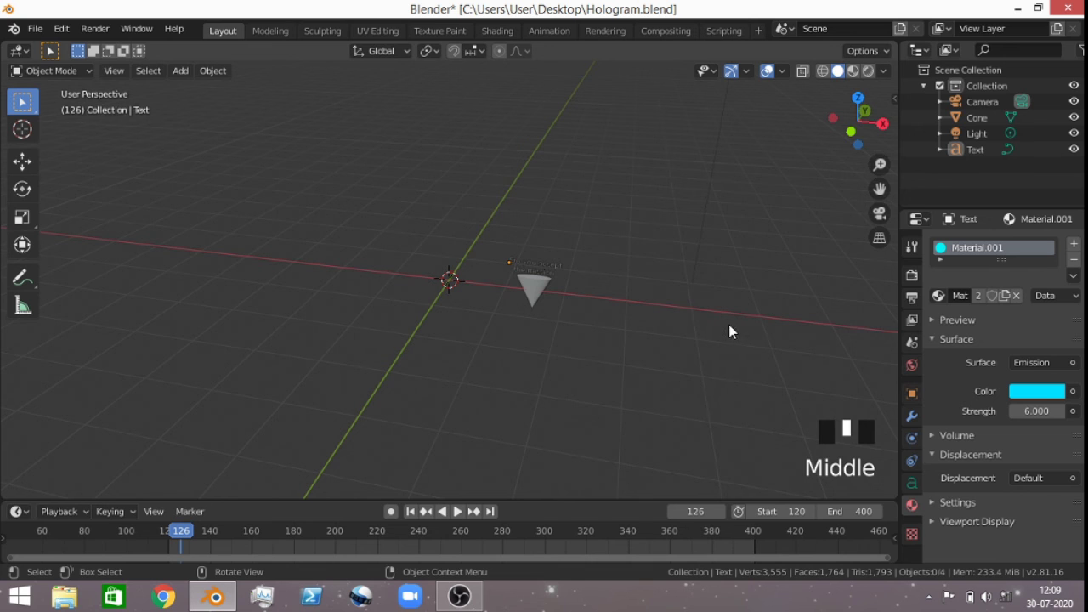
middle_click_drag(728, 332, 643, 314)
scroll(714, 309, "up", 3)
scroll(714, 308, "down", 5)
scroll(750, 325, "up", 6)
scroll(644, 315, "down", 4)
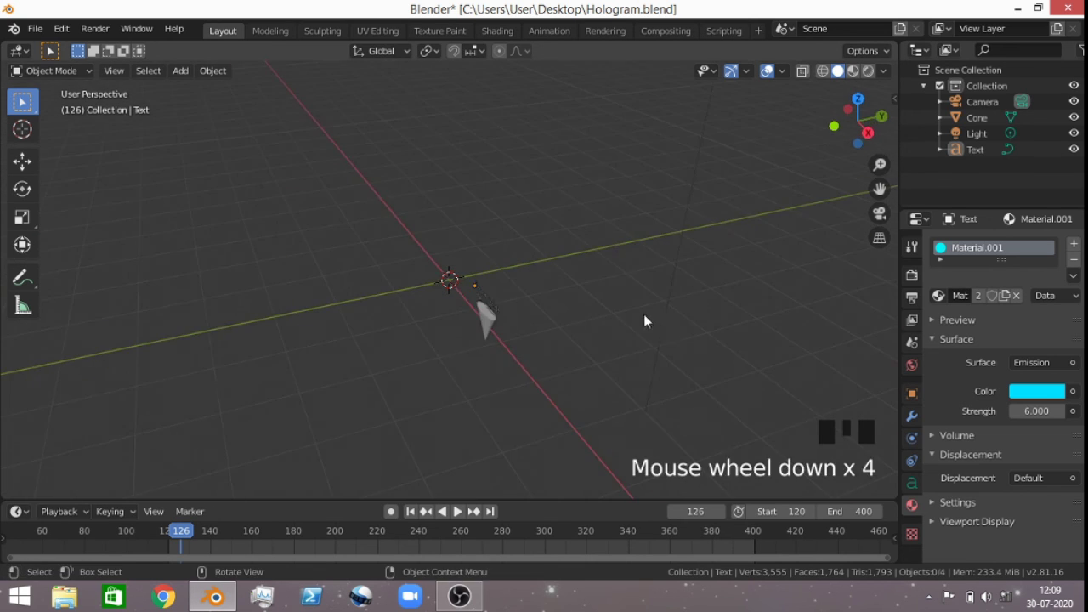
scroll(620, 318, "down", 7)
scroll(578, 323, "up", 4)
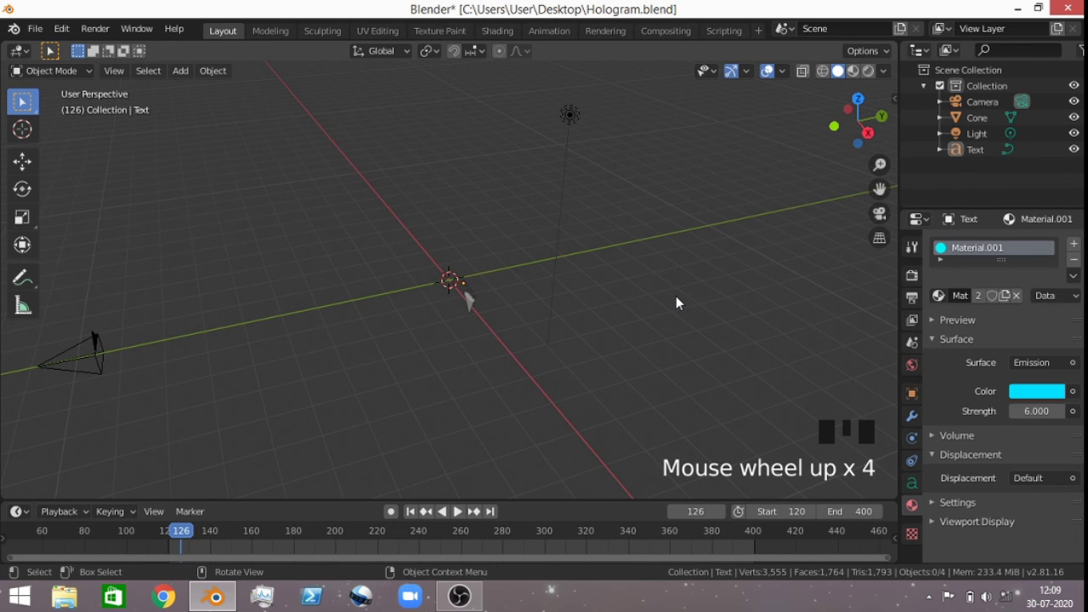
key("KP_0")
scroll(592, 271, "up", 8)
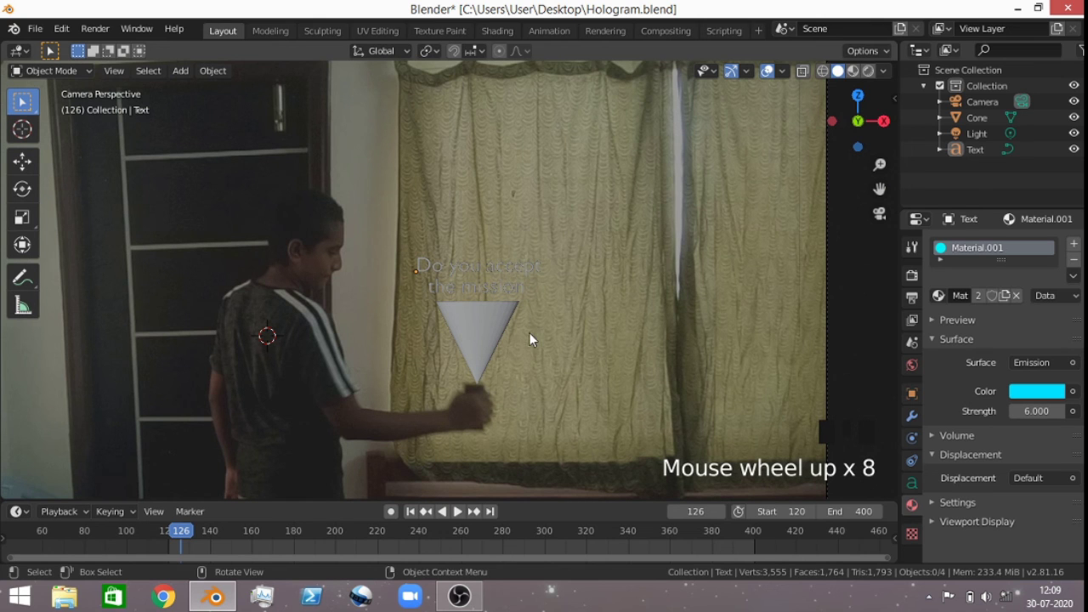
left_click(459, 595)
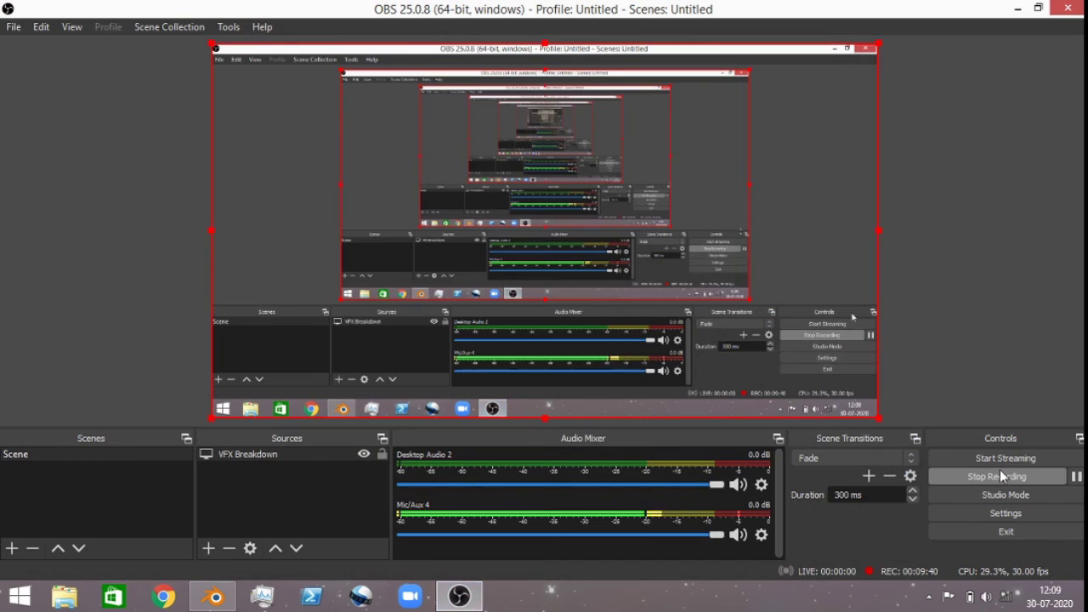
left_click(1001, 476)
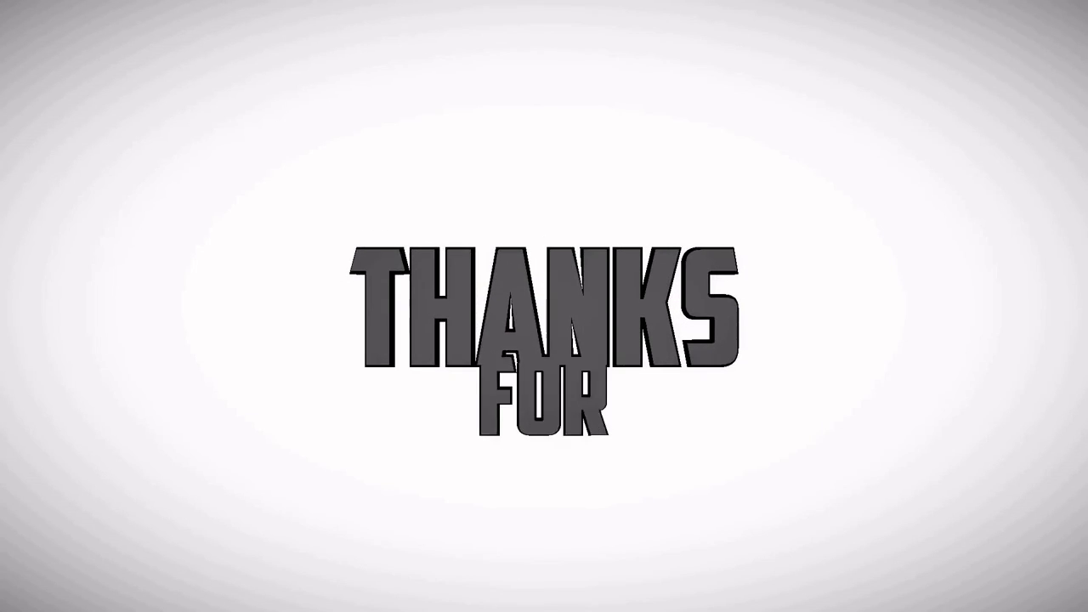